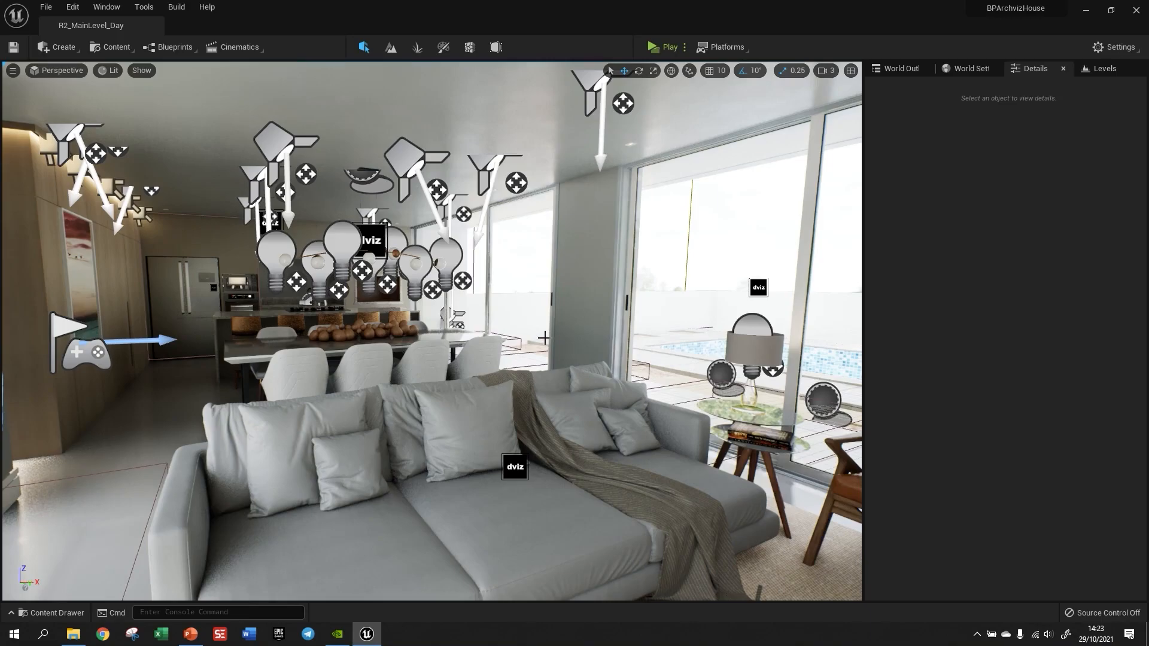
right_drag(488, 370, 568, 363)
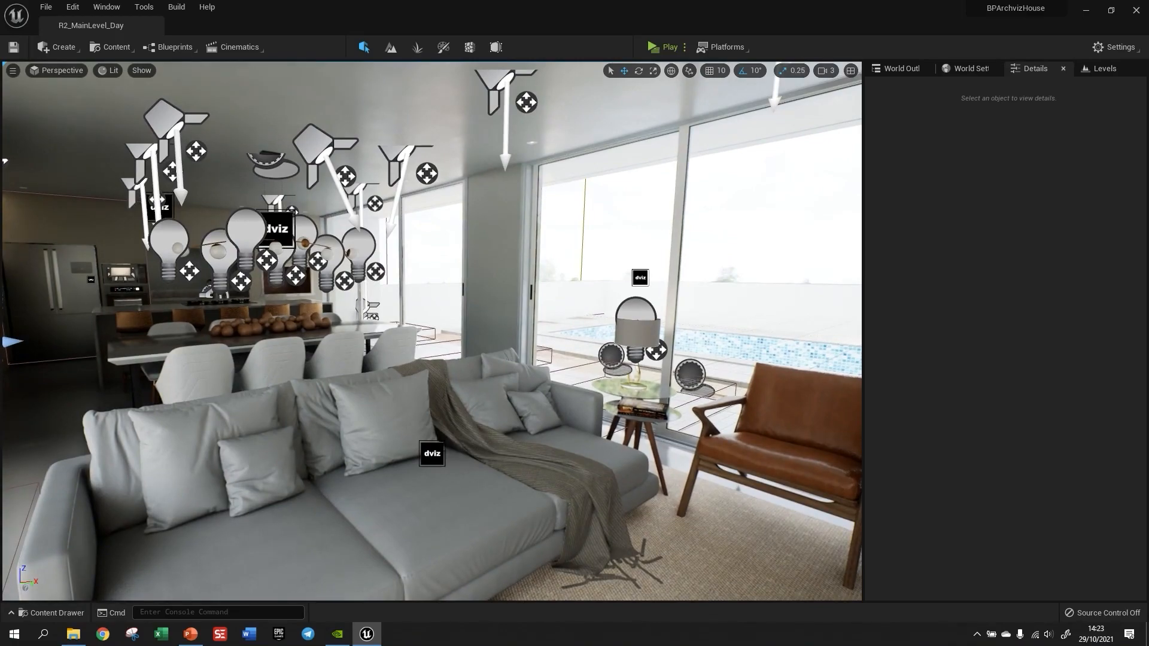
right_drag(569, 363, 580, 359)
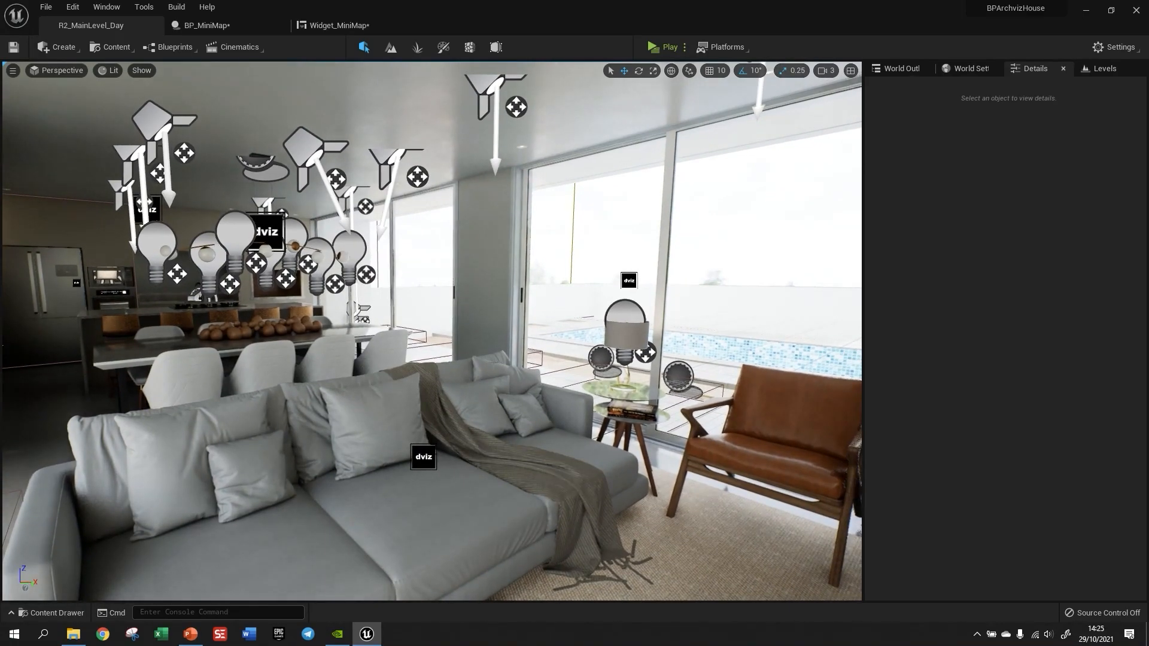
mouse_move(433, 332)
right_down()
mouse_move(395, 325)
mouse_move(410, 333)
right_up()
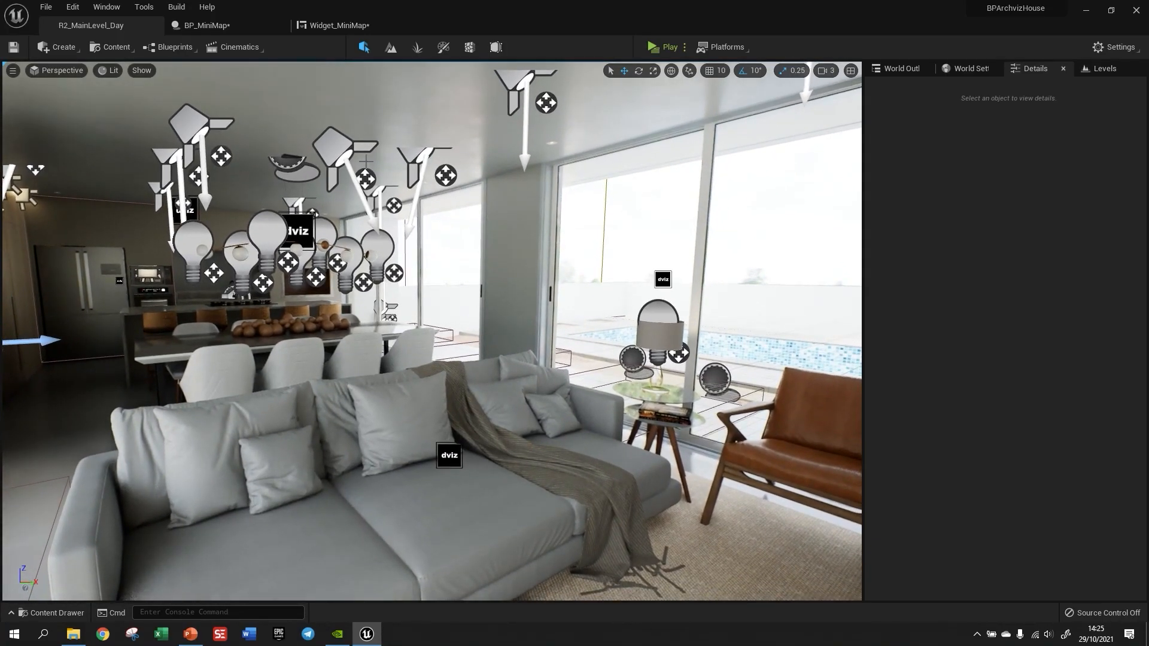
Examine the Enable input, Create Widget and Show Mini Map groups in the BP_MiniMap event graph, plus the Widget_MiniMap designer layout.
click(209, 25)
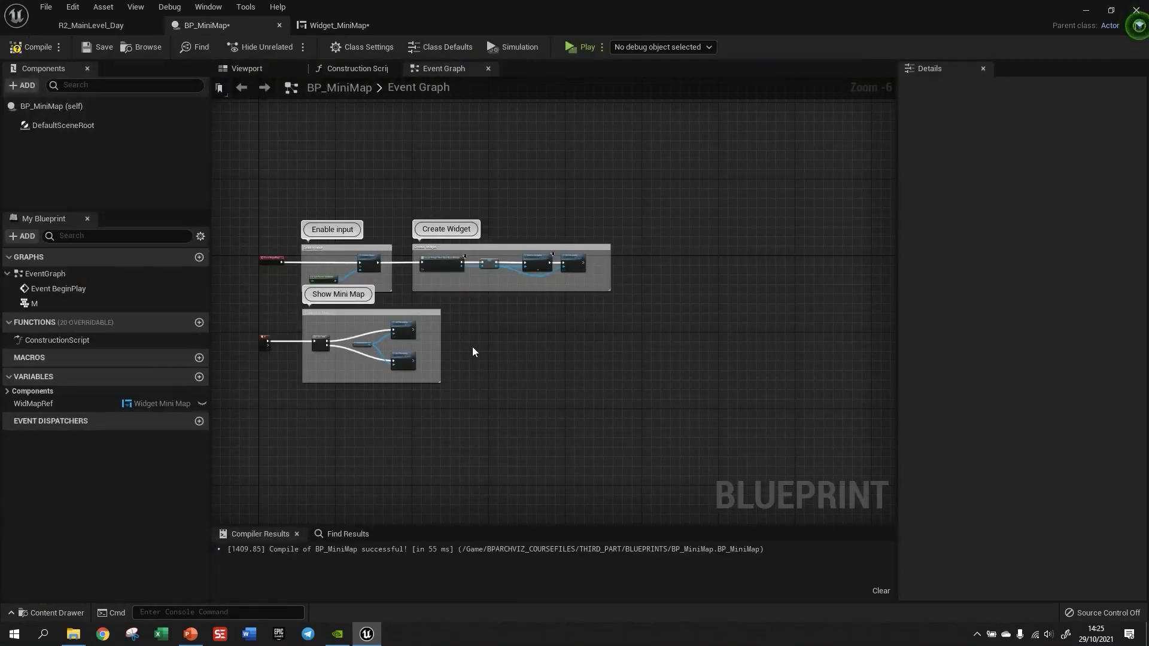
scroll(279, 264, up, 4)
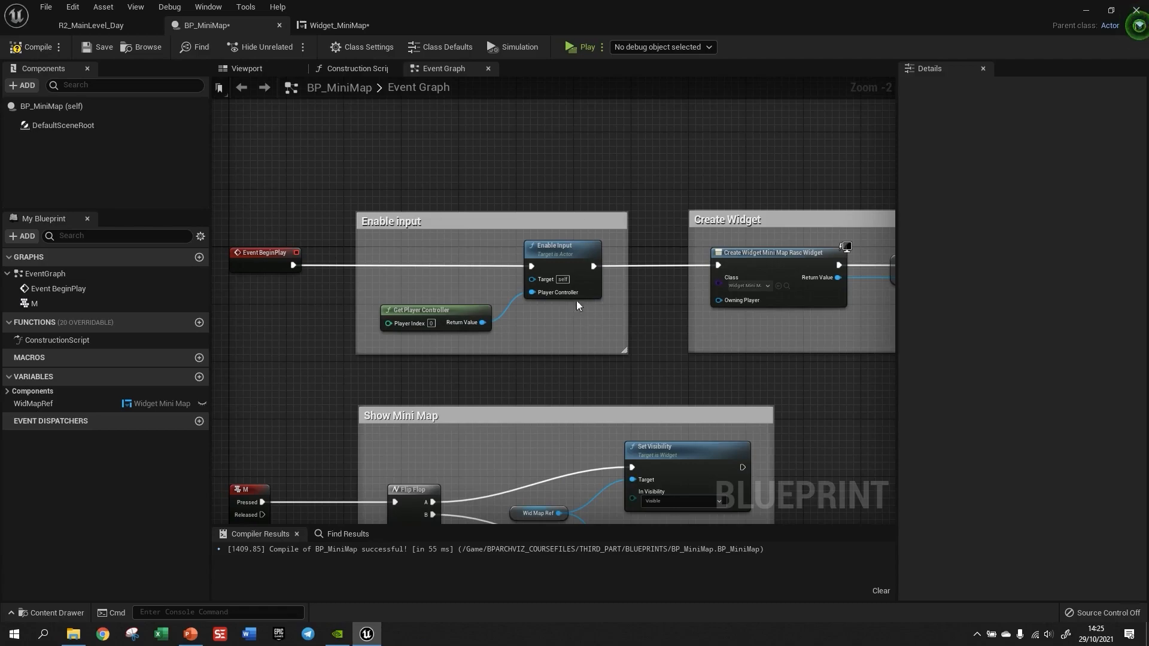
right_drag(786, 391, 569, 249)
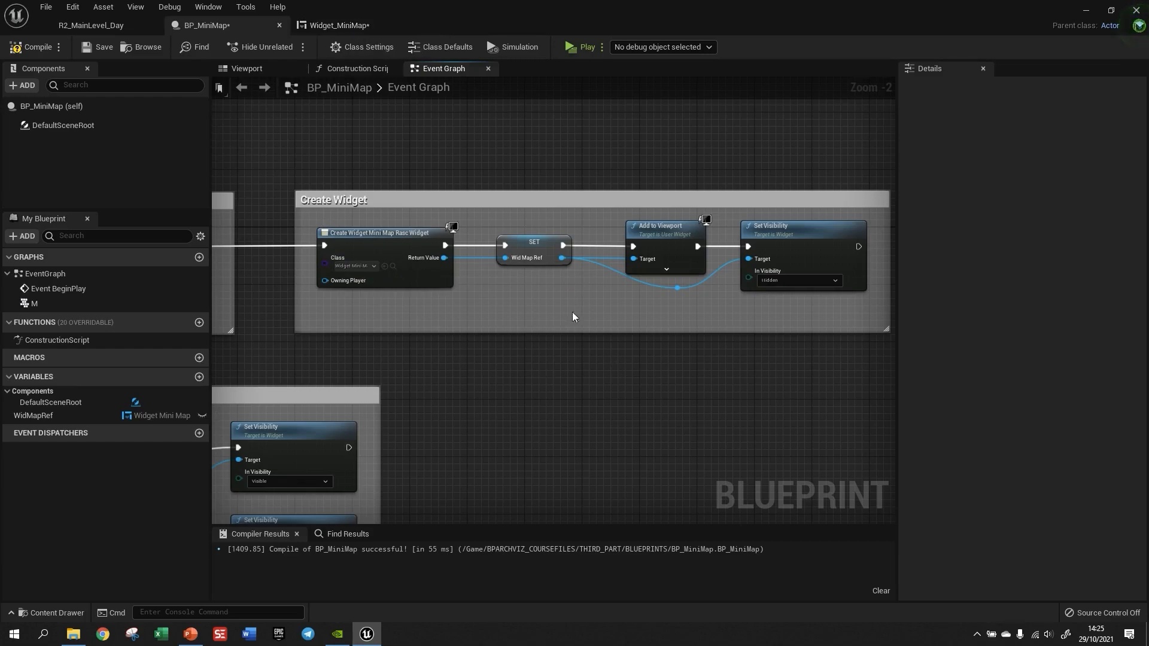
right_drag(539, 406, 811, 311)
right_drag(431, 412, 627, 354)
right_drag(506, 264, 451, 266)
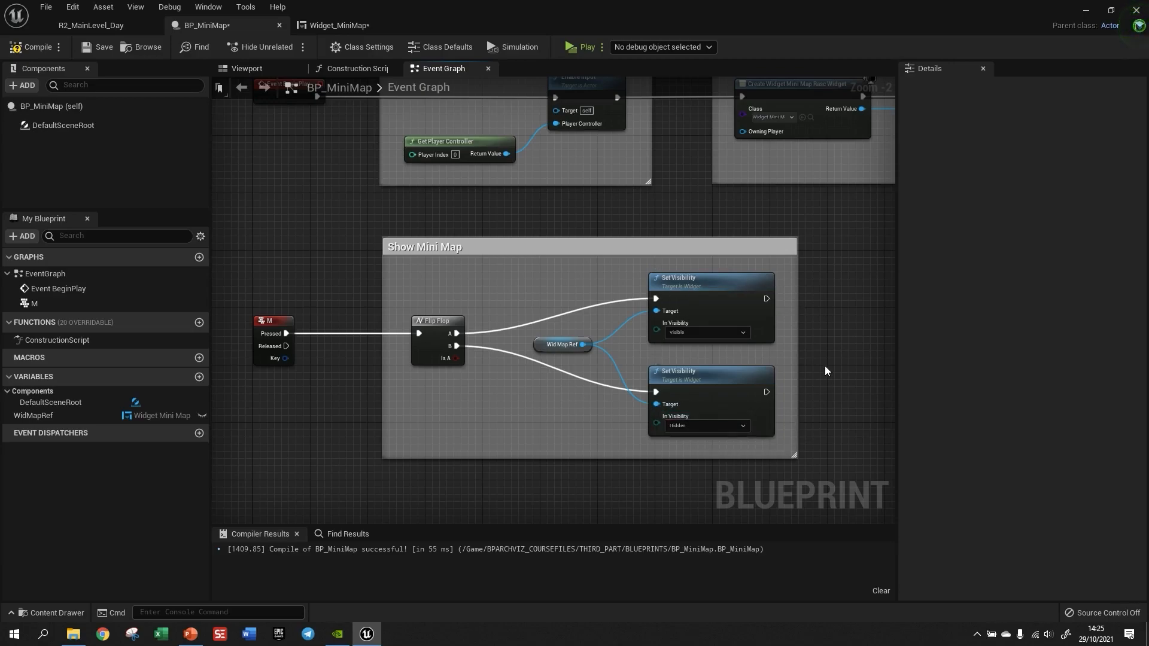
right_drag(835, 363, 810, 381)
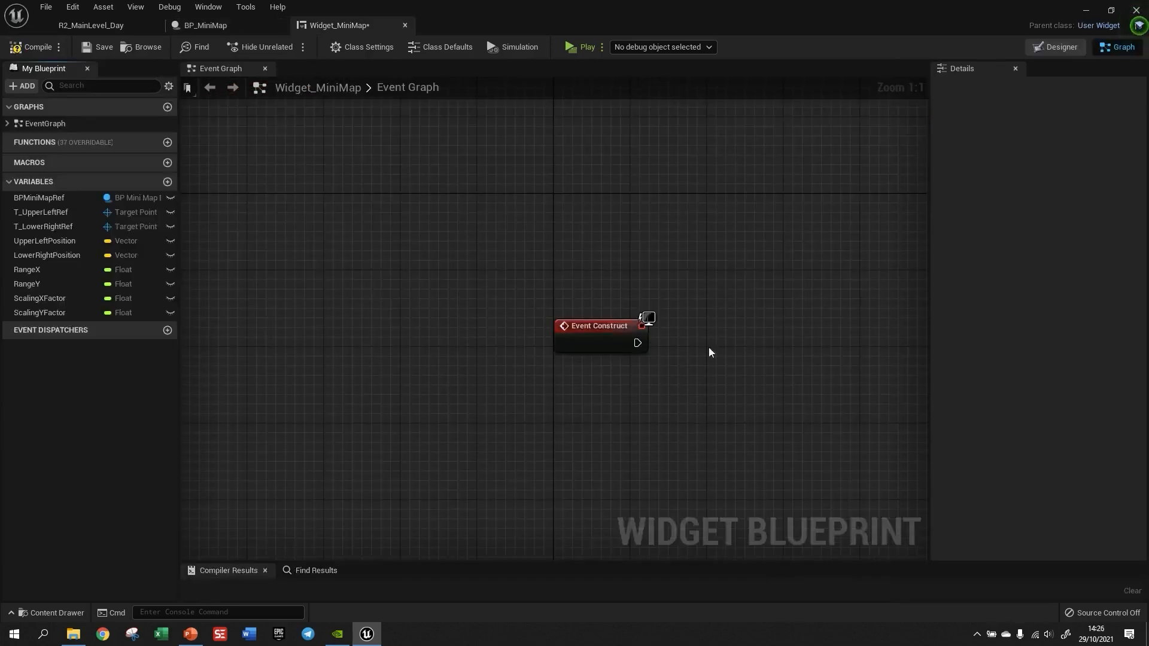
click(1054, 48)
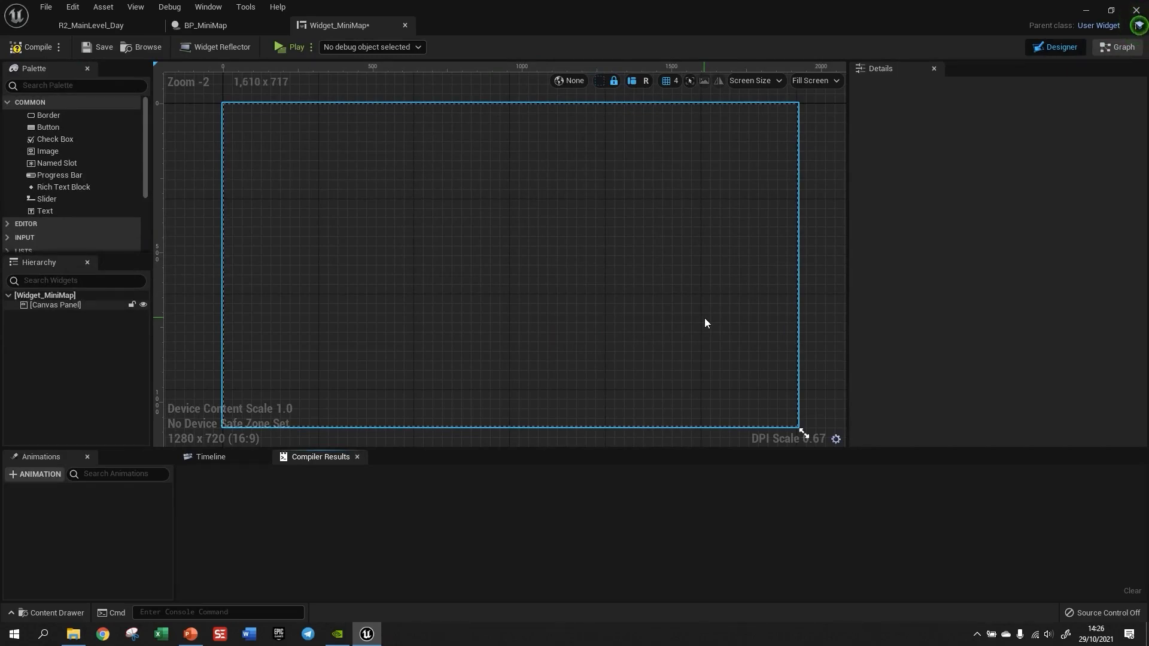
click(206, 27)
scroll(588, 279, down, 4)
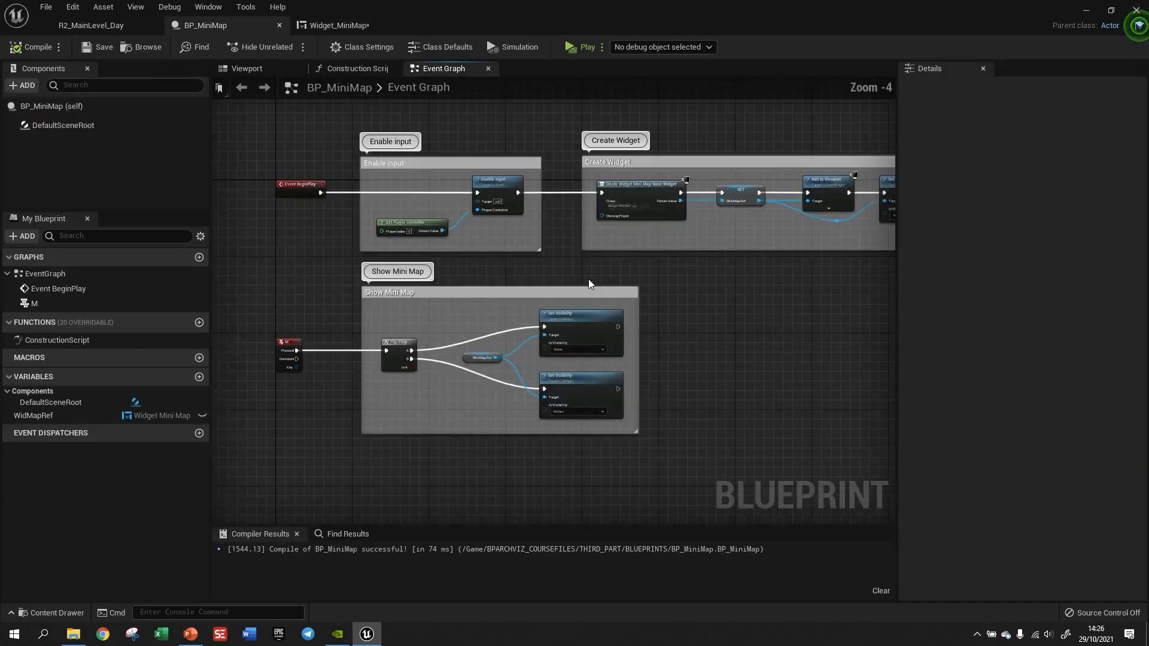
right_drag(720, 304, 663, 312)
scroll(512, 281, up, 1)
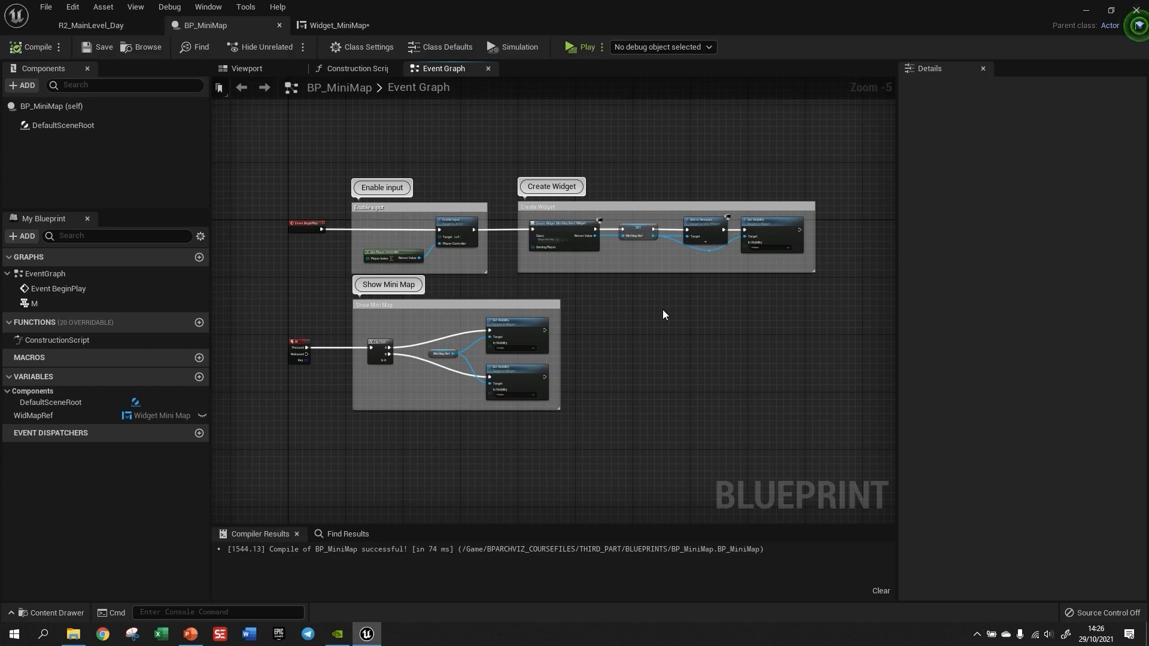
Place the BP_MiniMap blueprint from the THIRD_PART/BLUEPRINTS folder into the R2_MainLevel_Day level, on the floor beside the sofa.
click(91, 25)
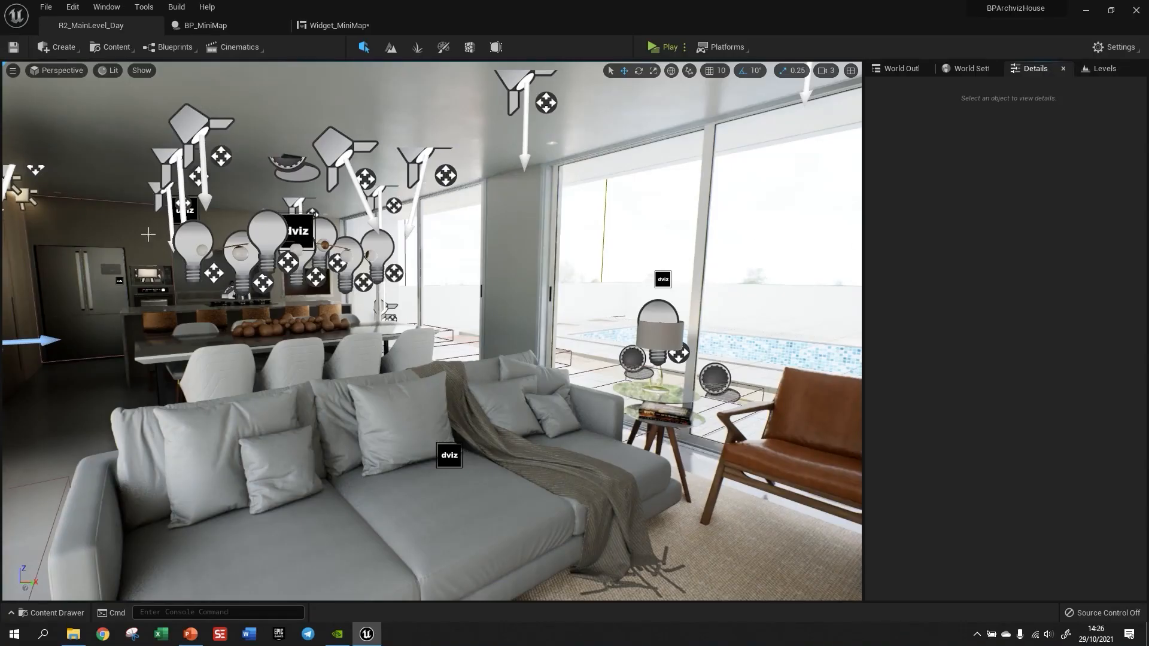
click(52, 612)
click(58, 505)
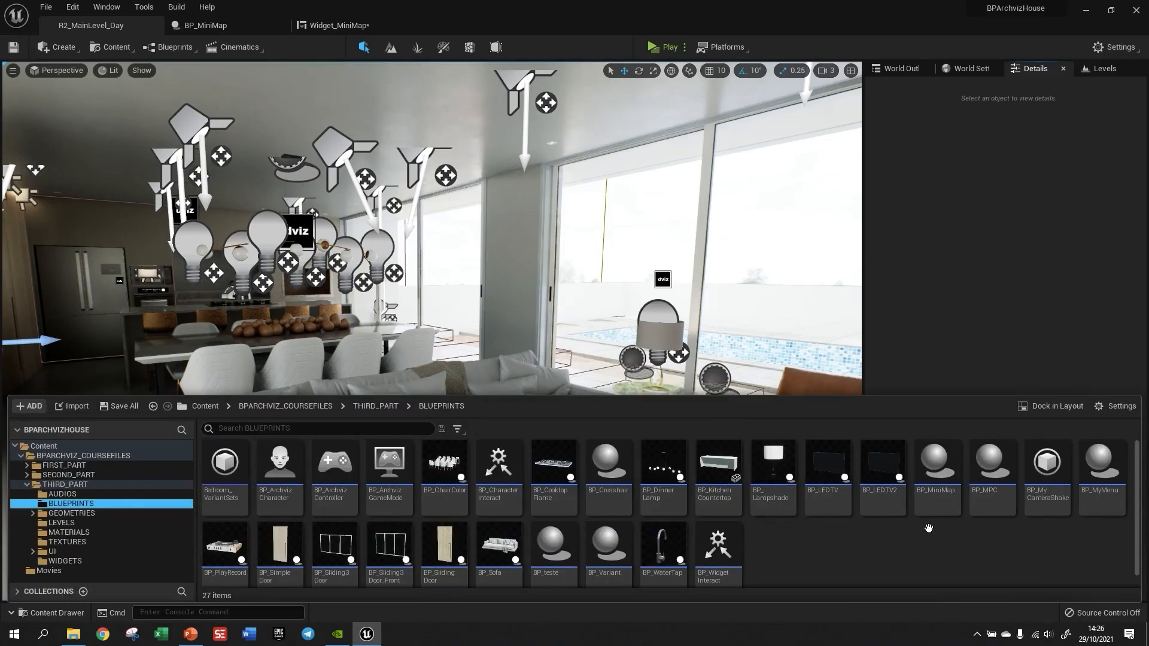
drag(935, 468, 70, 377)
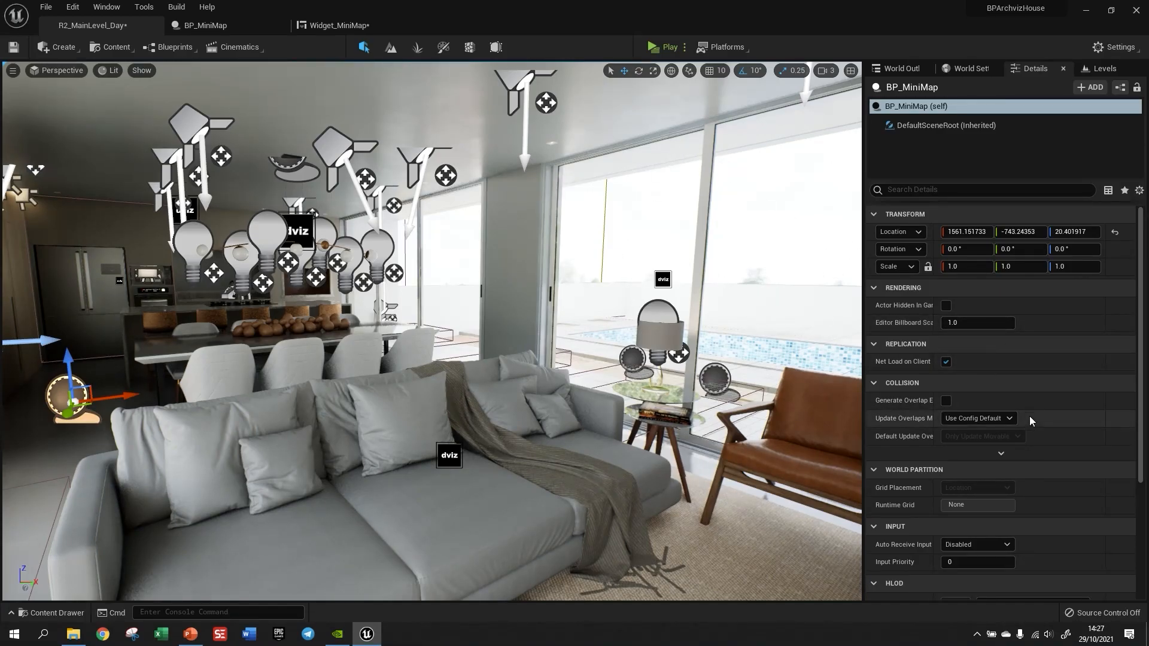
click(221, 24)
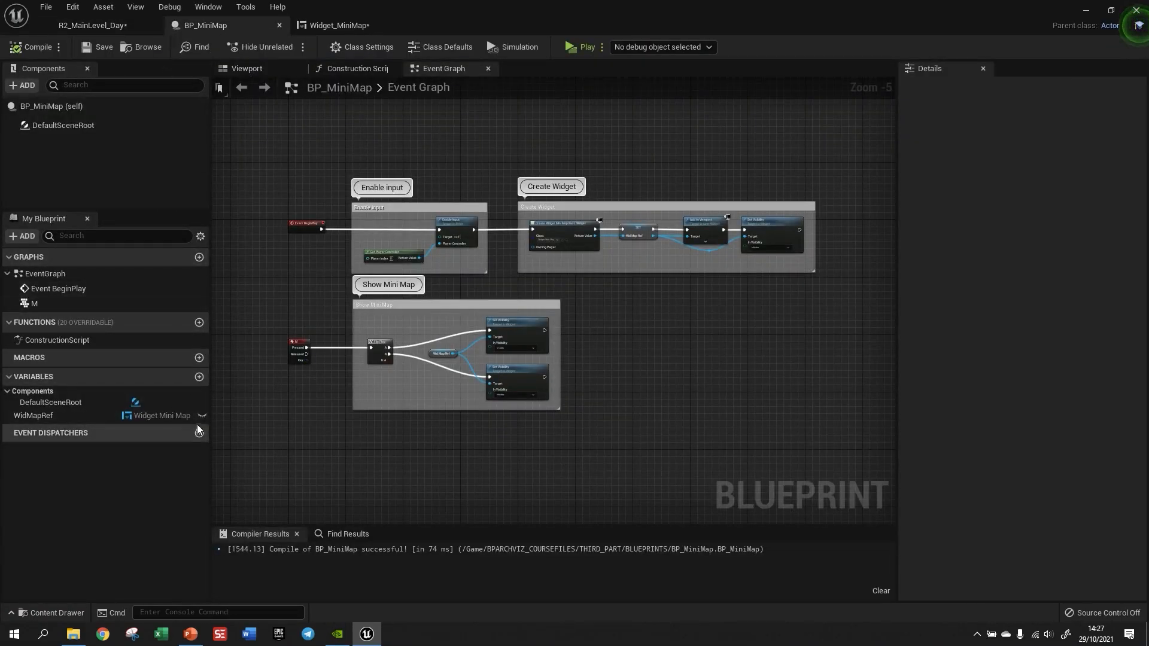
click(114, 27)
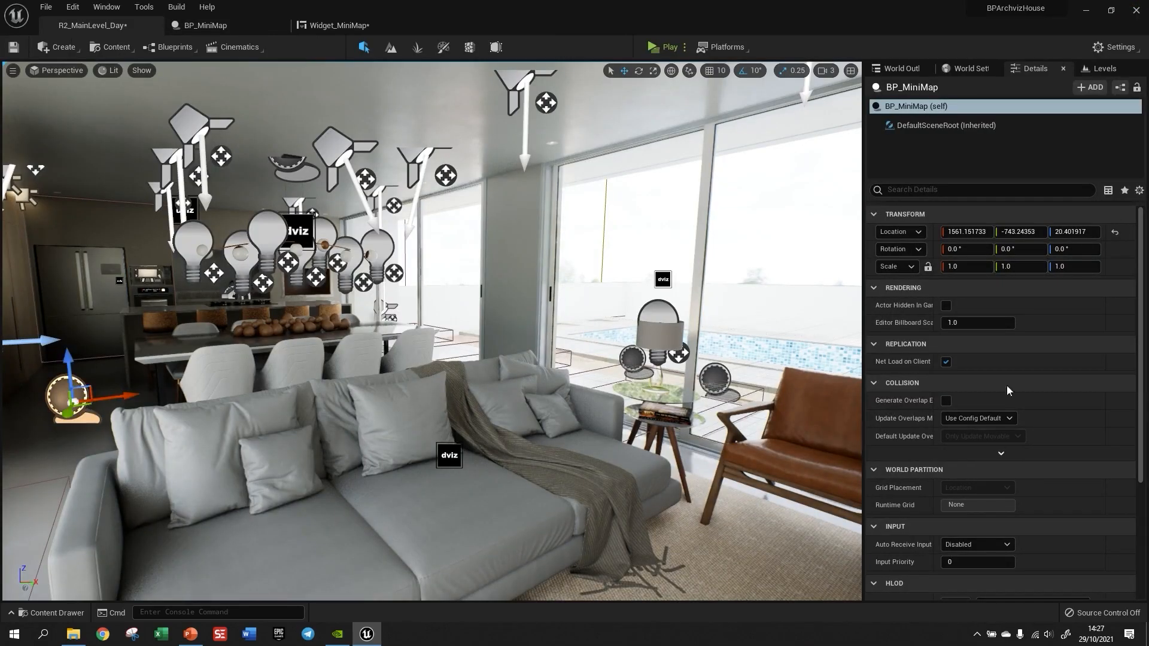
click(324, 24)
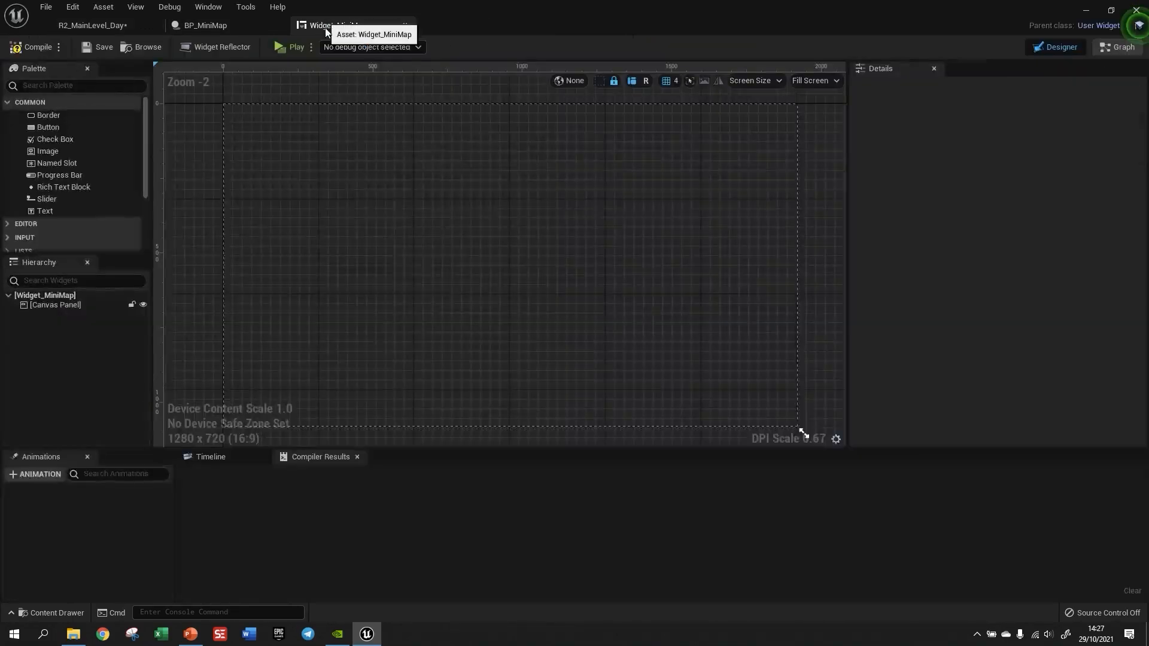
click(108, 25)
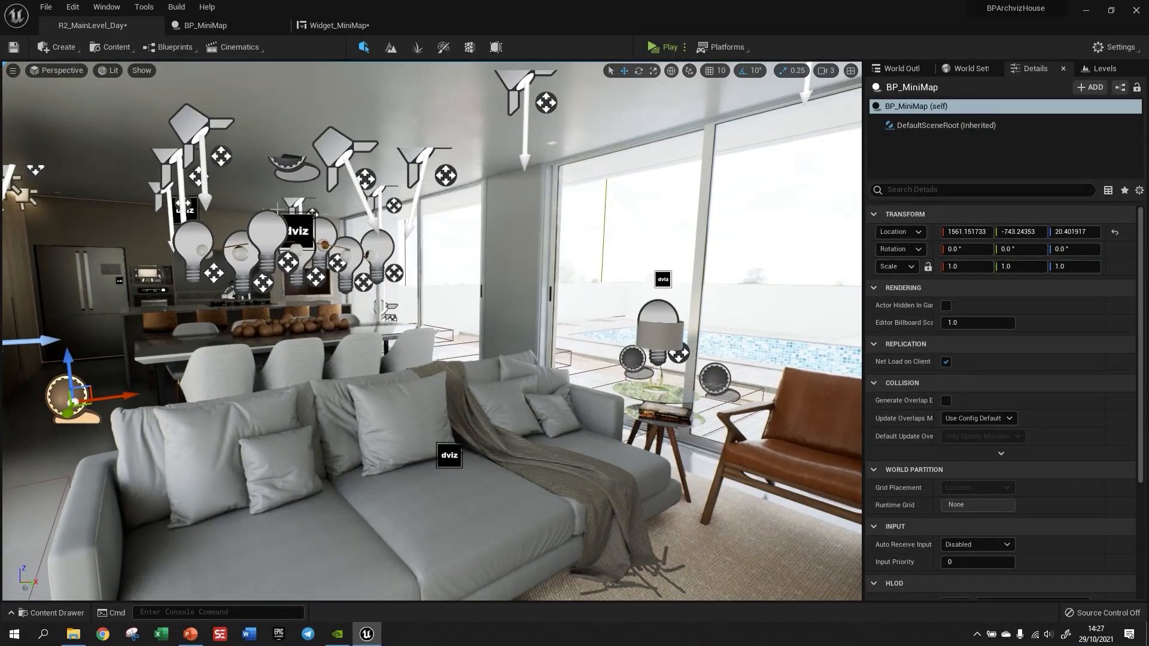
Add a variable named PlanFile to BP_MiniMap, with Texture 2D object reference as its type.
click(193, 26)
right_drag(698, 371, 680, 363)
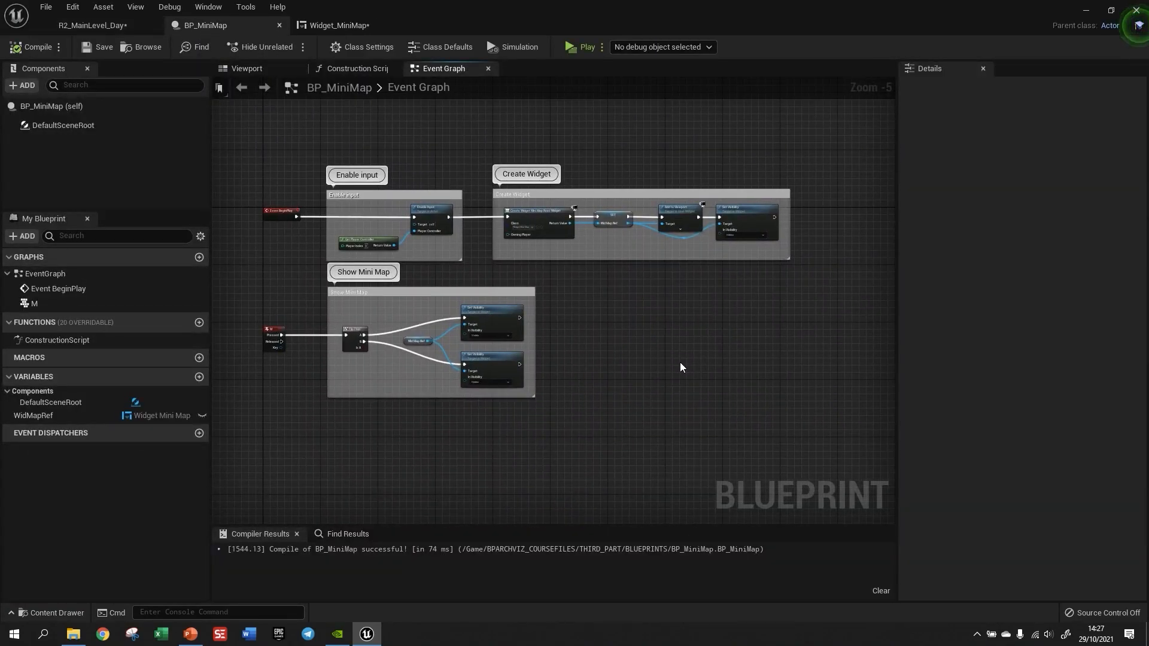
click(200, 379)
text(PlanFile)
key(Return)
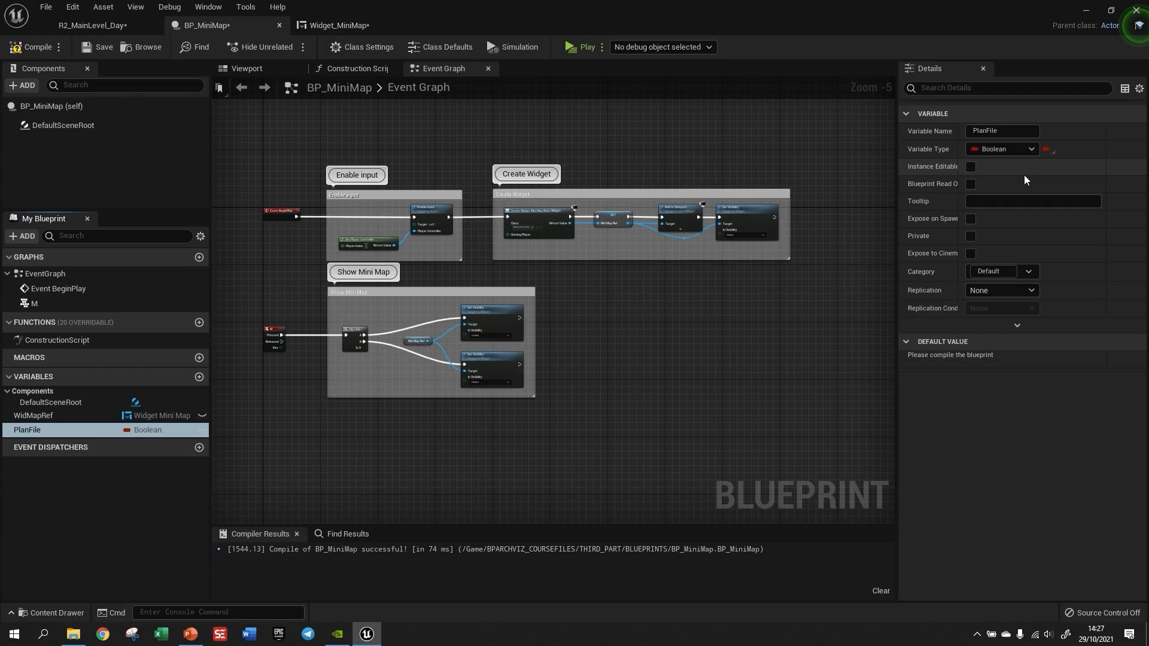
click(1003, 149)
text(texture2d)
mouse_move(1011, 231)
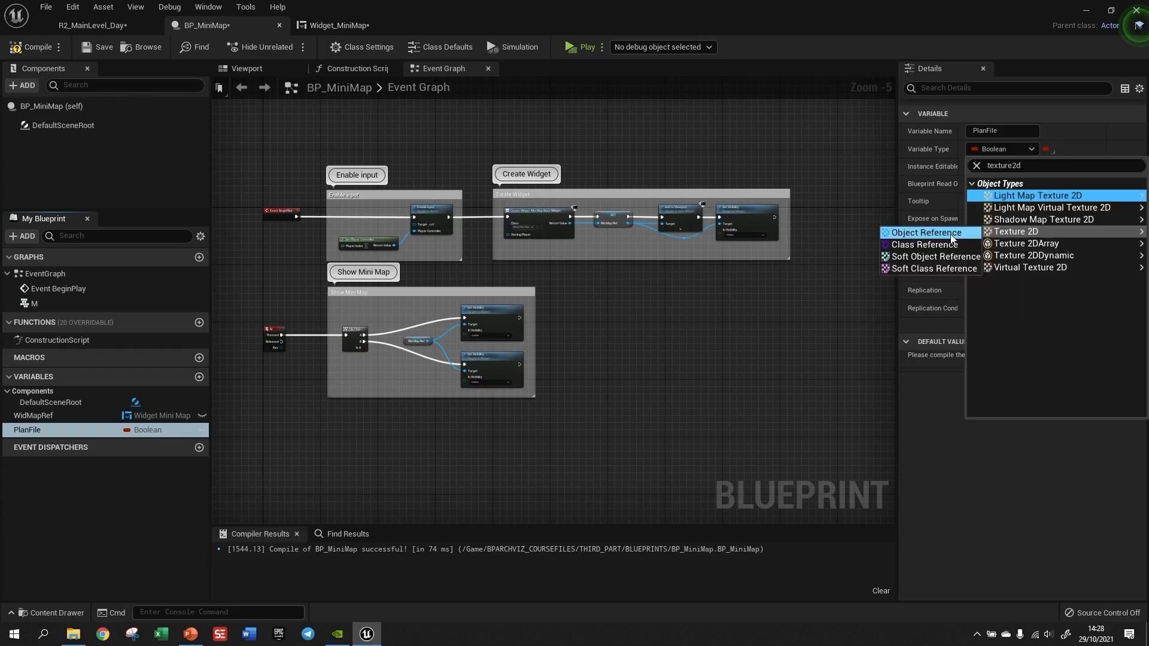
click(951, 235)
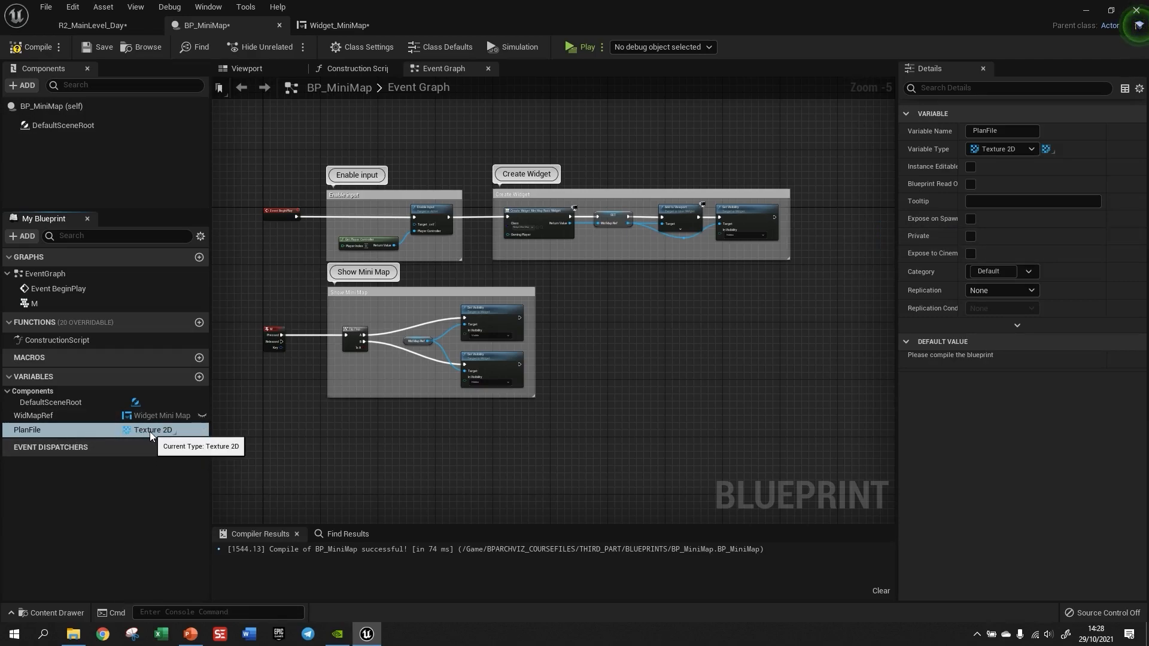
Make the PlanFile variable instance editable, compile BP_MiniMap and check the placed actor's details in the level.
click(201, 430)
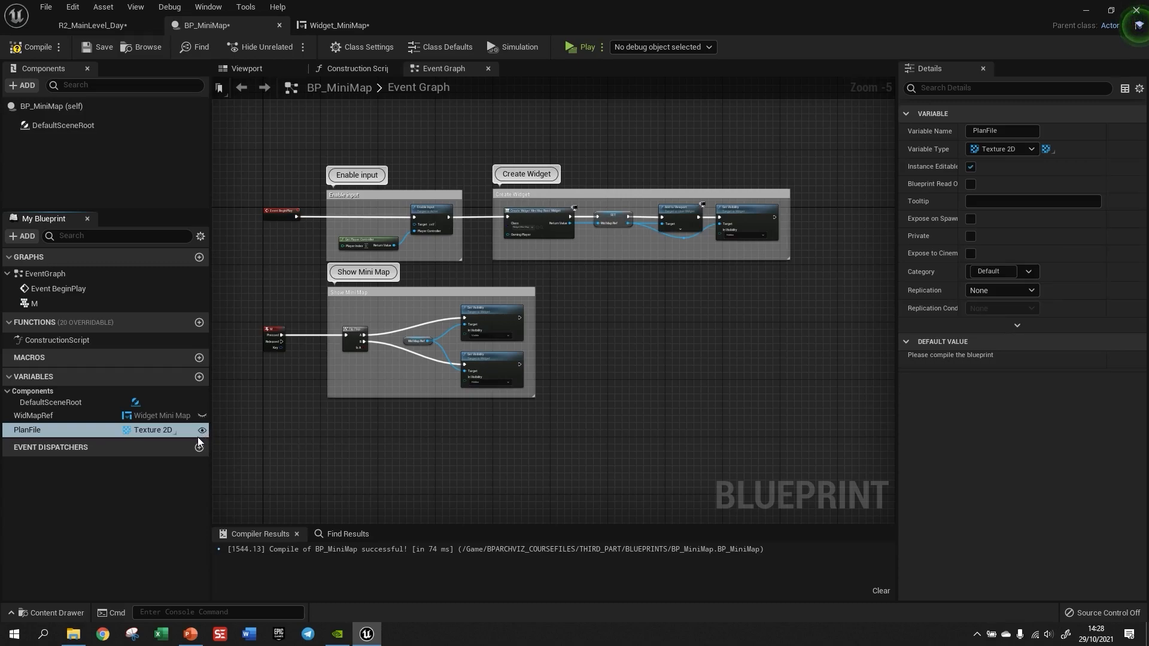
click(35, 48)
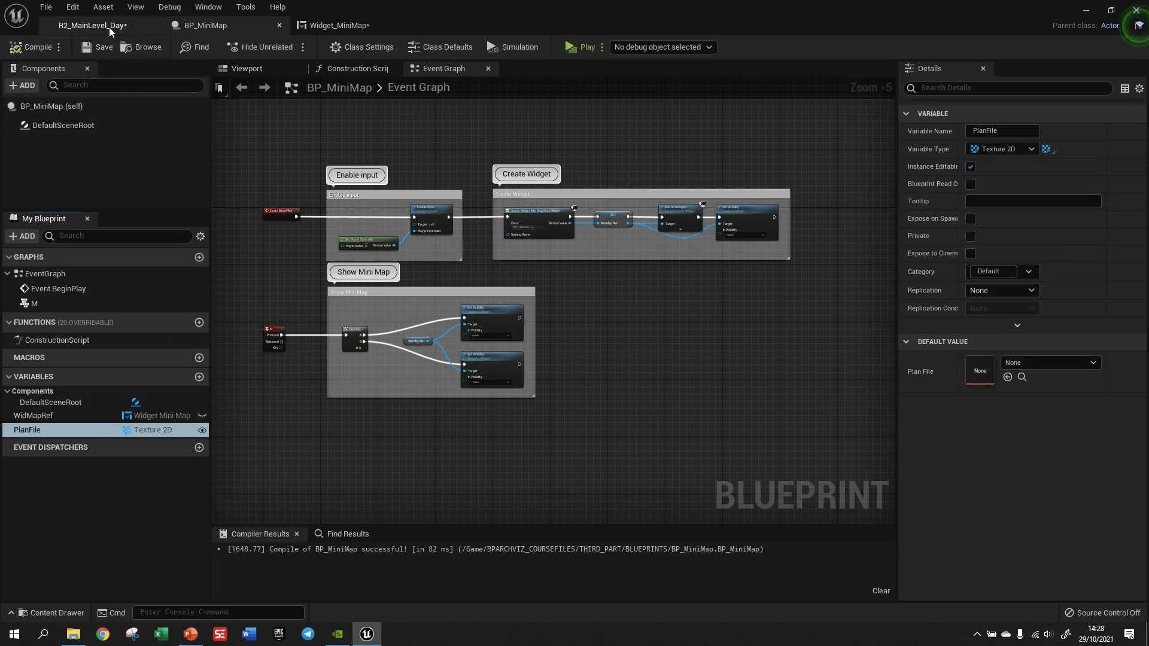
click(109, 27)
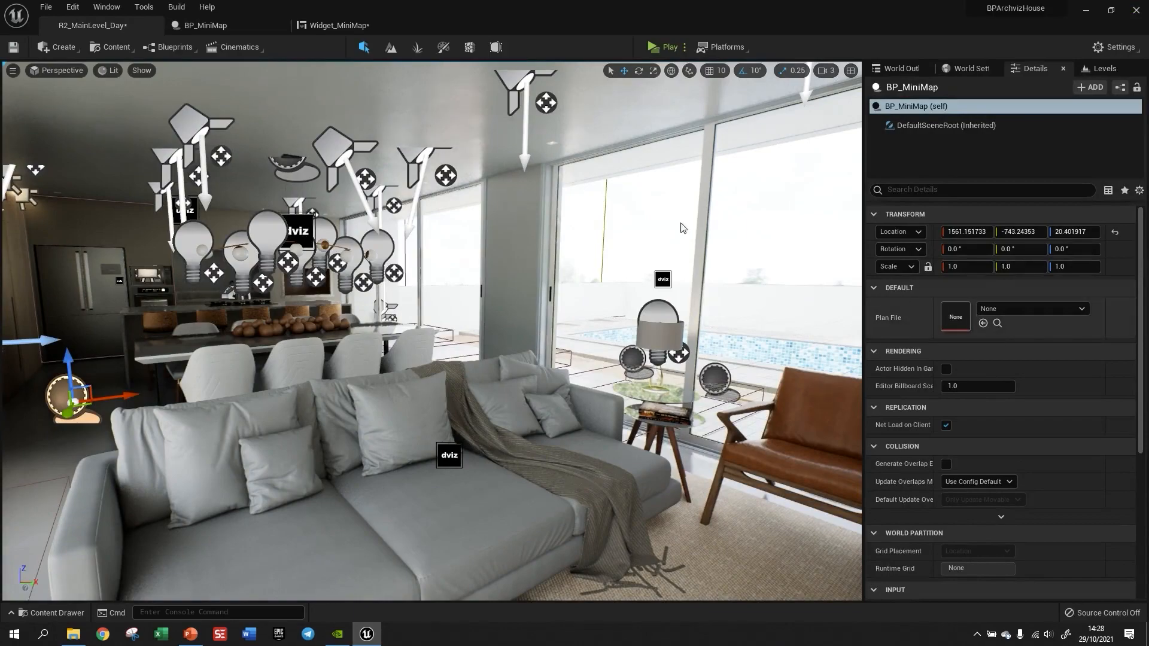
Put PlanFile in a new category named Mini Map Parameters, compile BP_MiniMap and check the placed actor's details.
click(215, 28)
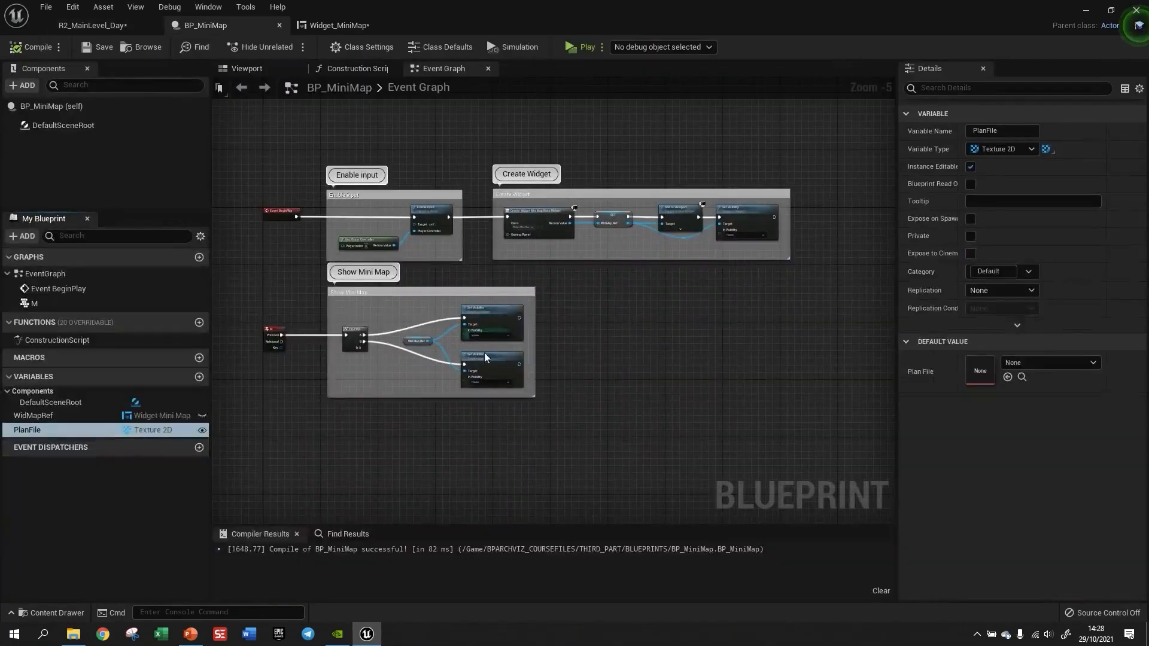
click(1004, 273)
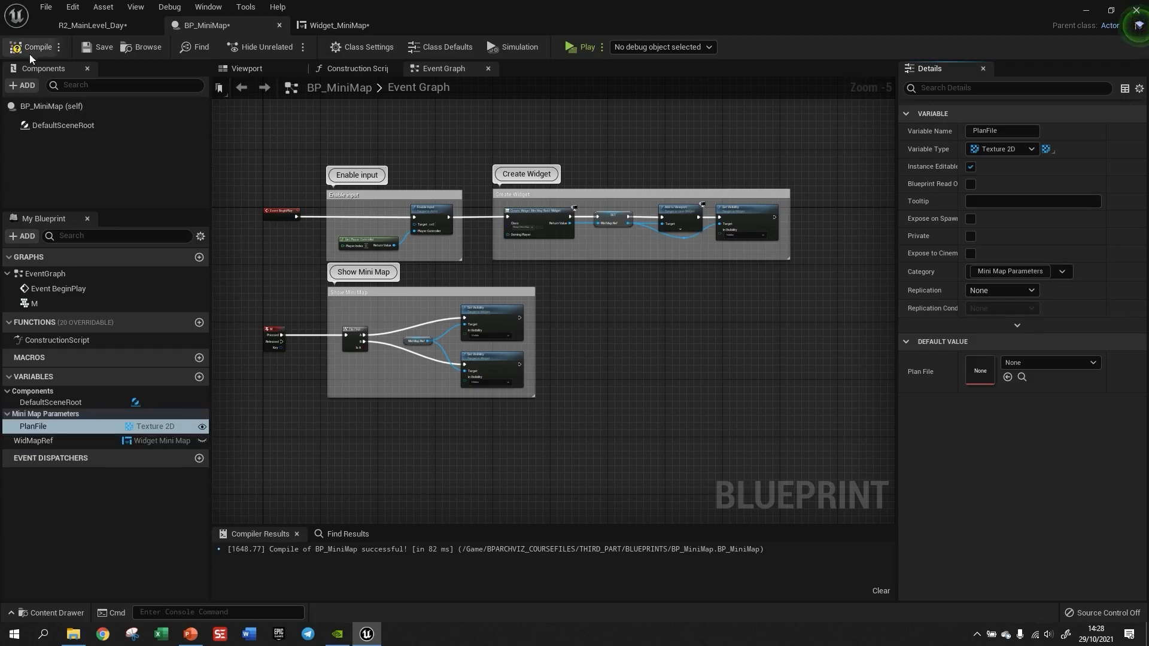
click(30, 47)
click(103, 27)
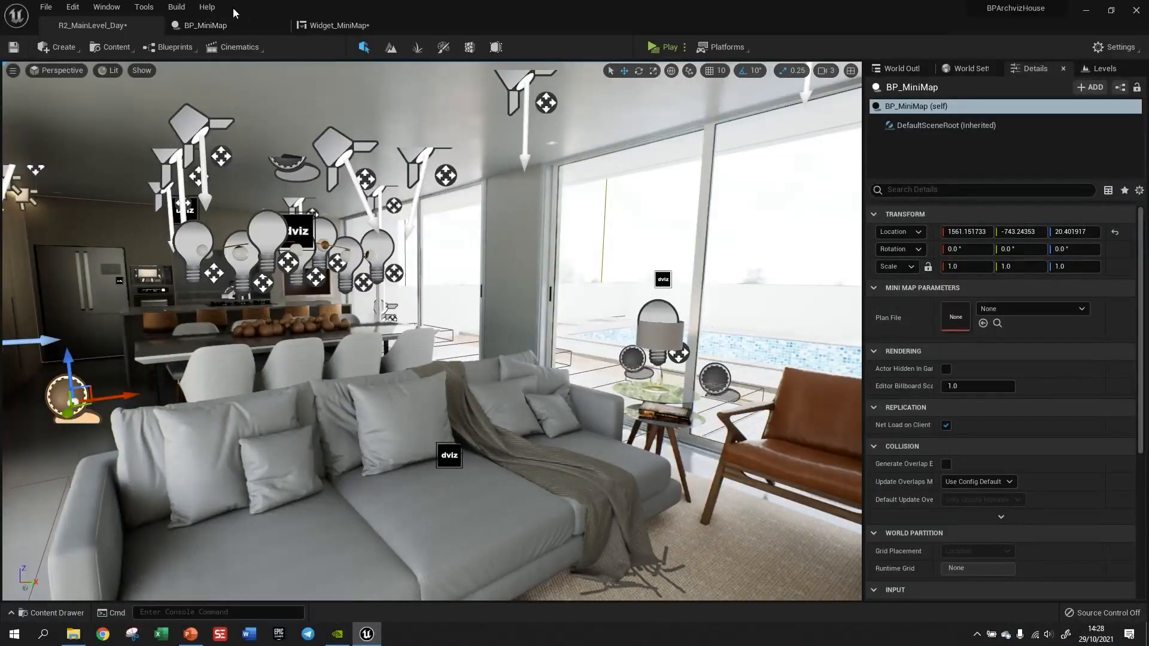
Add a Float variable named WindowWidth to BP_MiniMap and assign it to the Mini Map Parameters category.
click(206, 25)
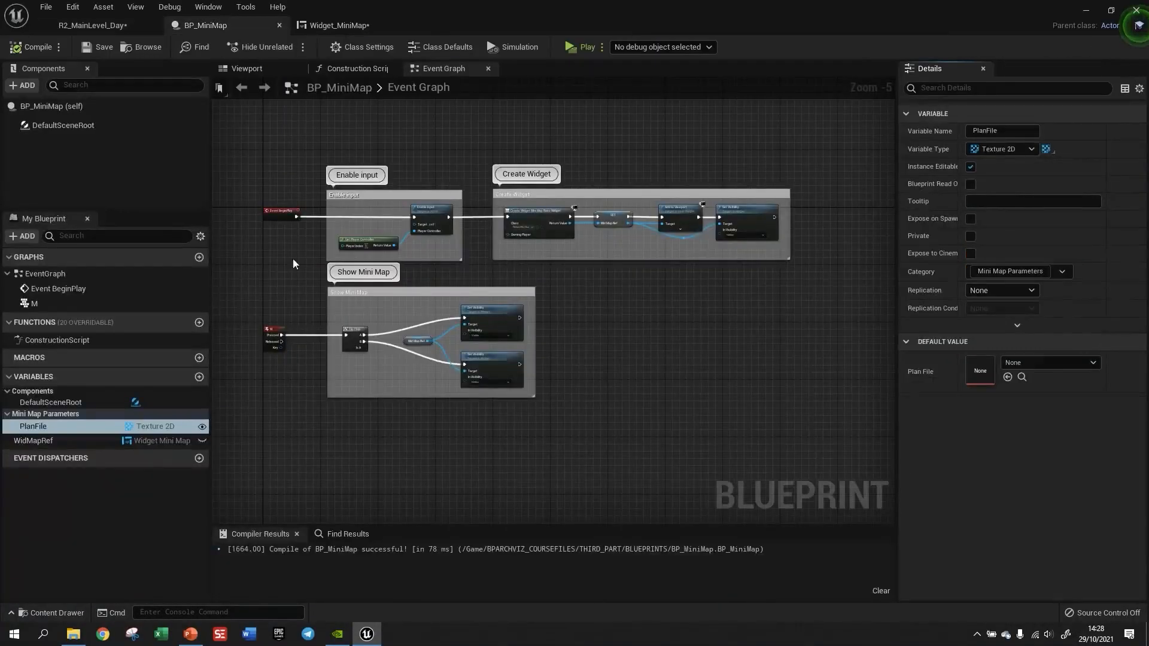
click(200, 377)
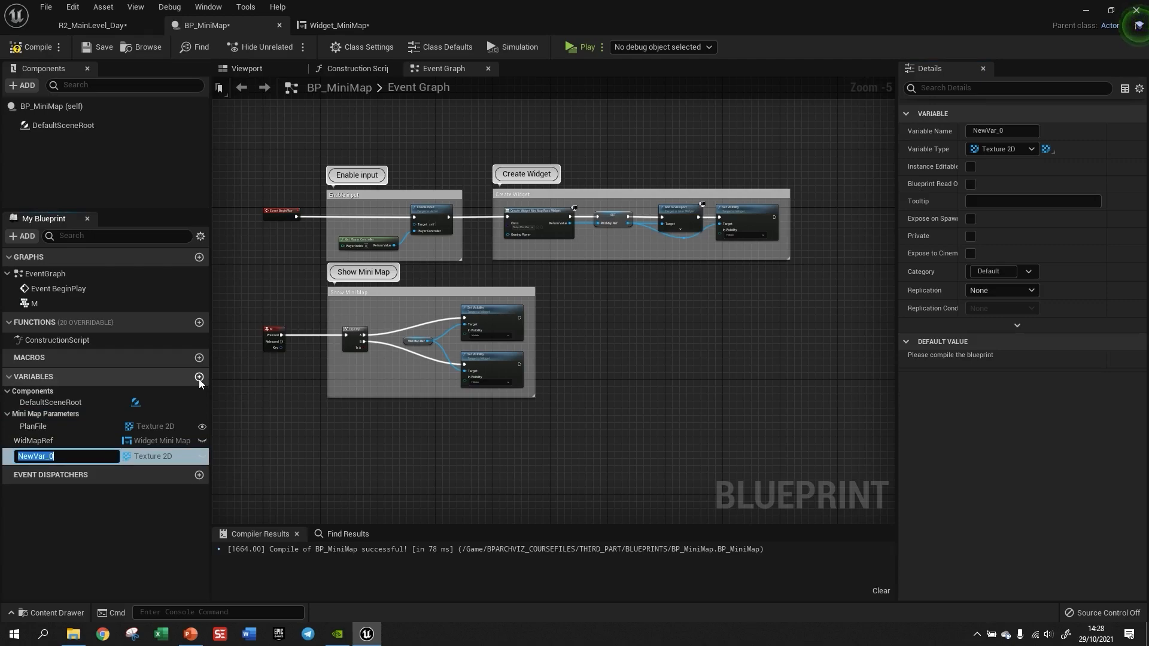
text(WindowWi)
text(dth)
key(Return)
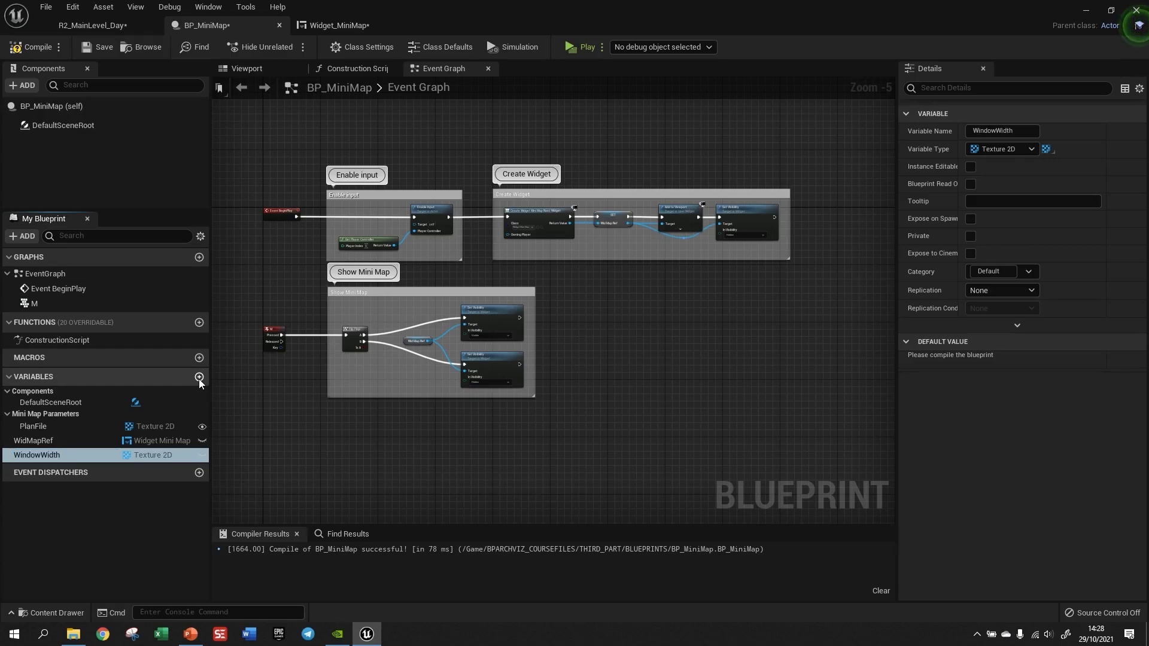
click(169, 458)
click(156, 265)
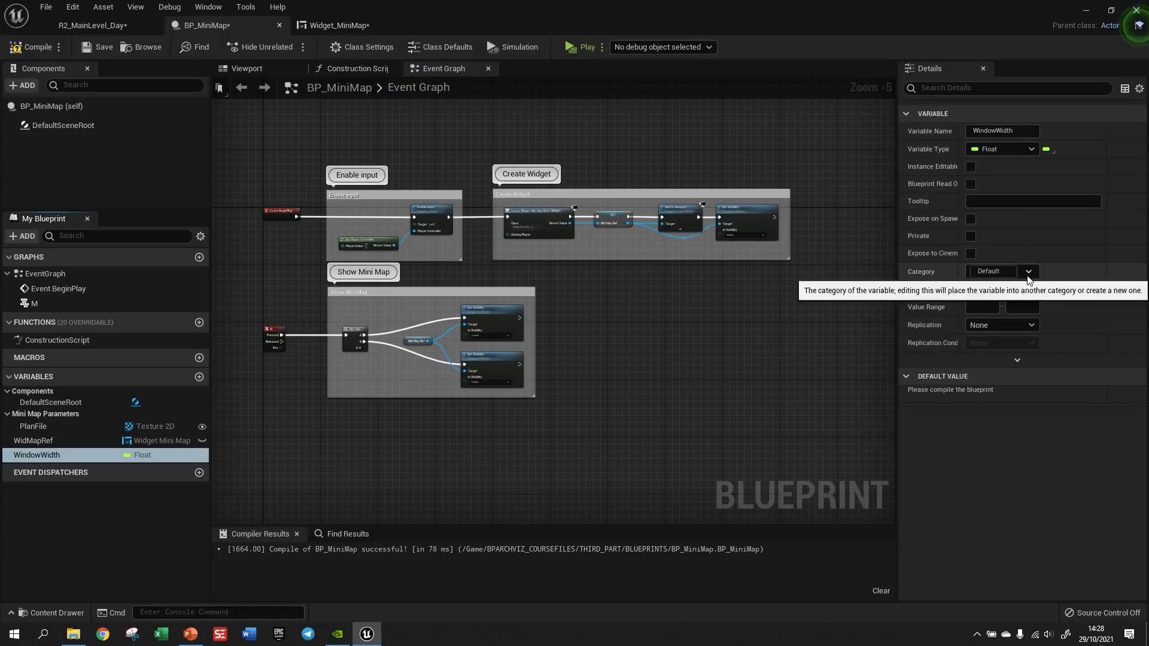
click(1028, 272)
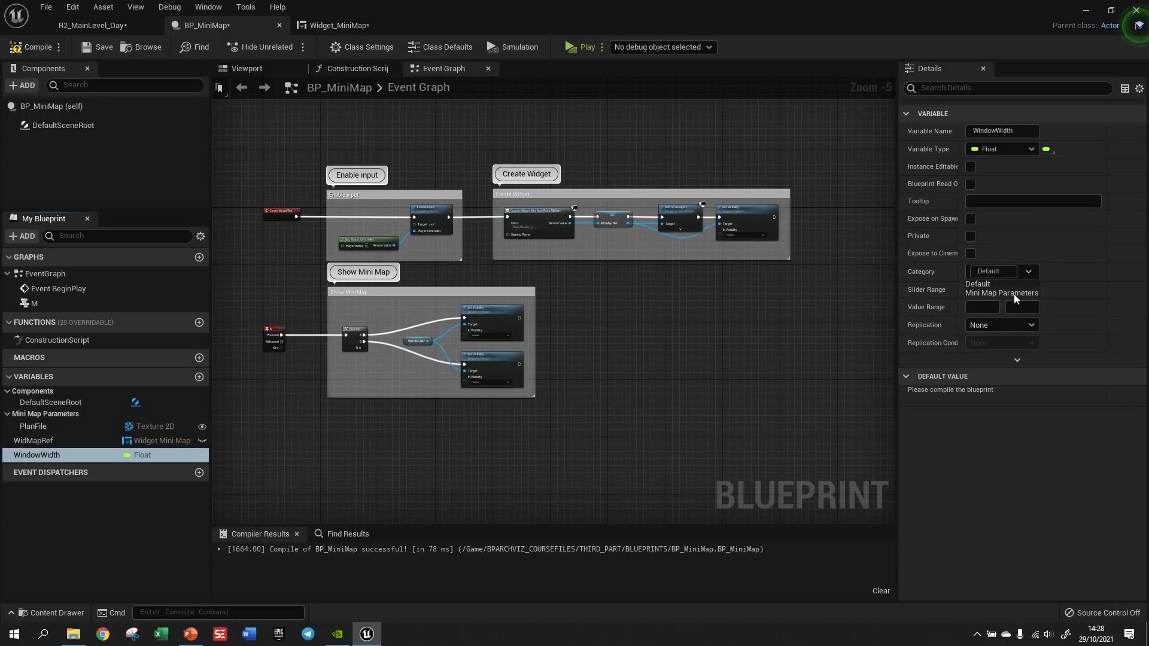
click(1014, 293)
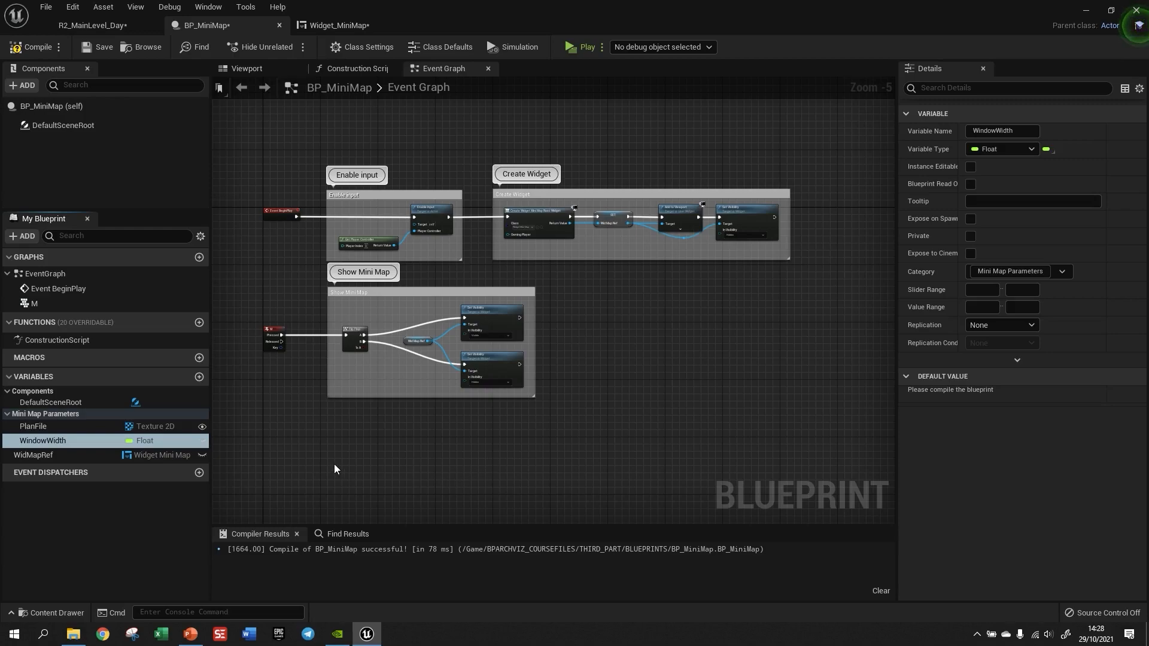
Add a Float variable named MiniMapOpacity to BP_MiniMap and assign it to the Mini Map Parameters category.
click(199, 377)
text(M)
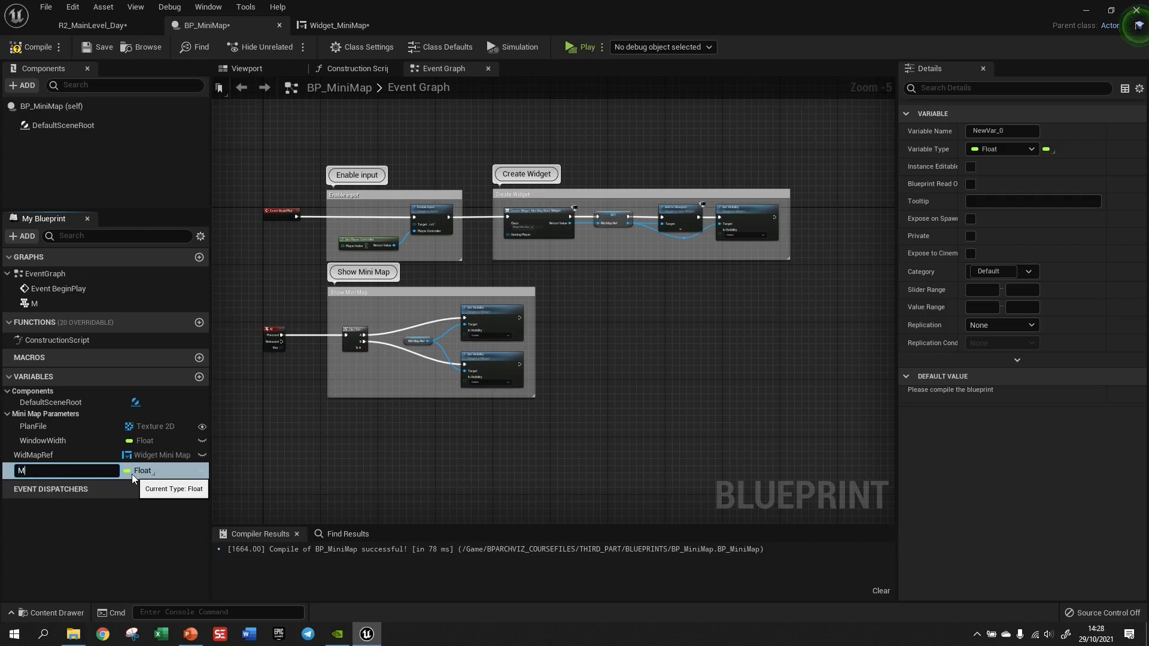
text(ini)
key(BackSpace)
key(BackSpace)
key(BackSpace)
key(BackSpace)
text(MiniMapOpacity)
key(Return)
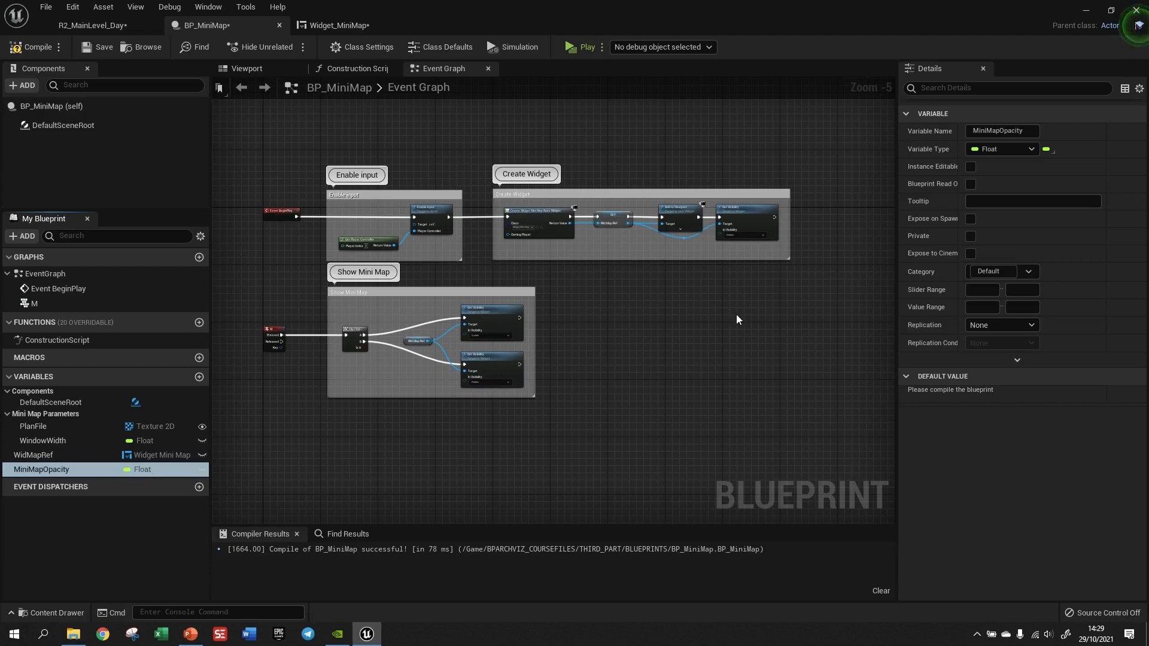
click(1028, 271)
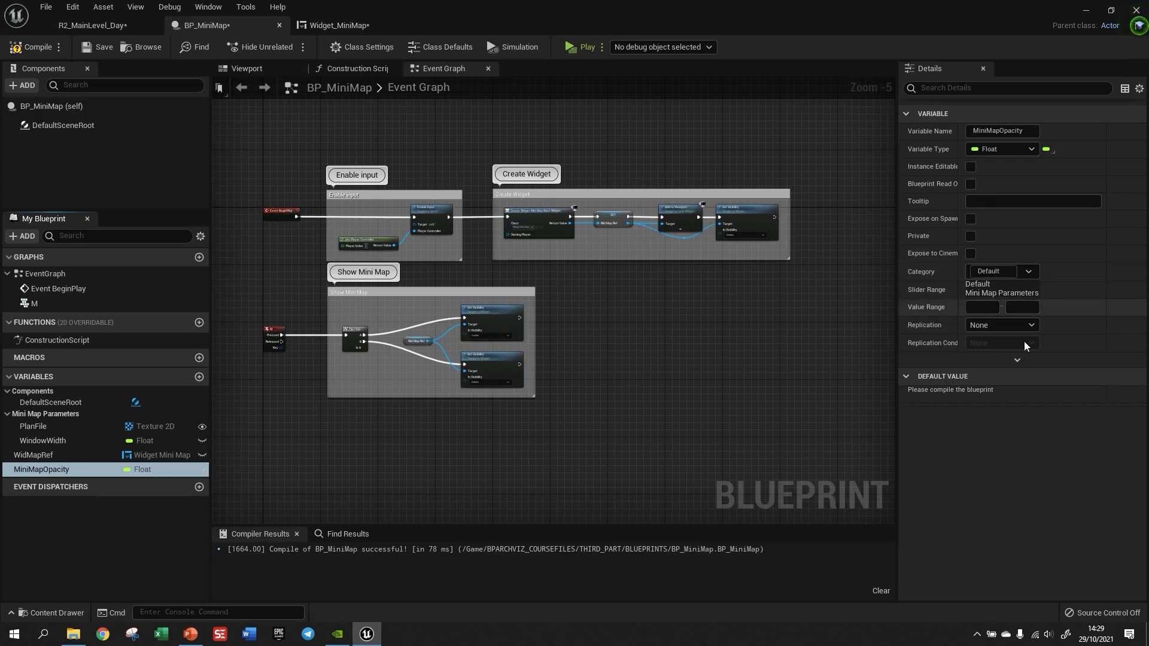
click(1002, 293)
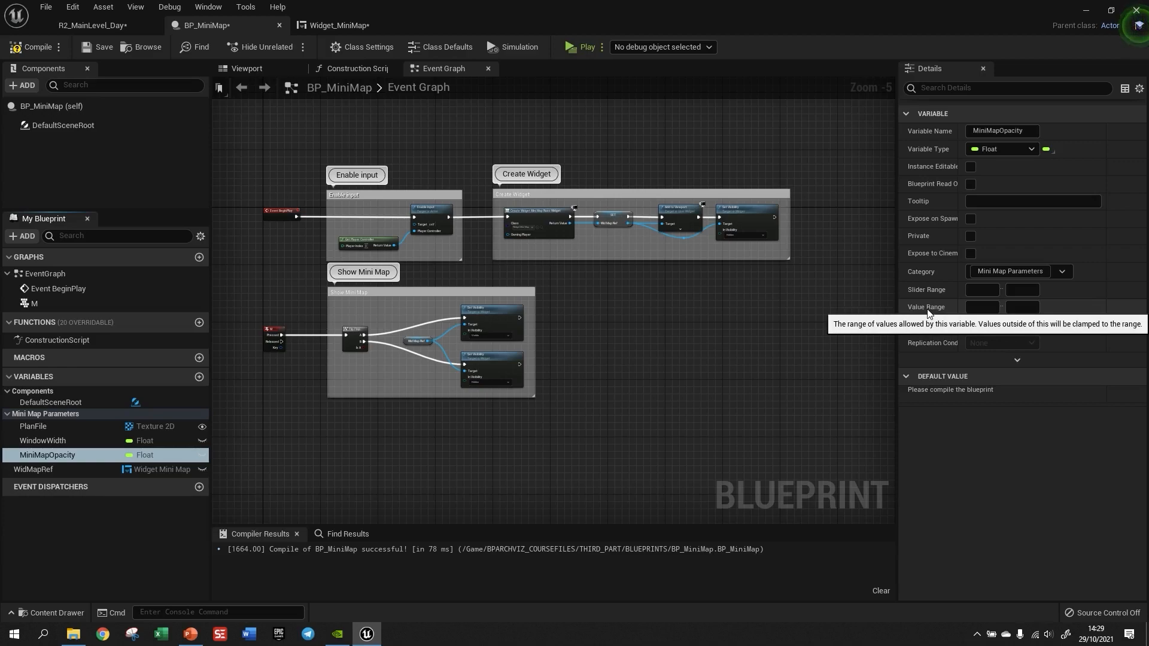
Limit MiniMapOpacity to a value range of 0 to 1, and compile and save BP_MiniMap.
click(983, 308)
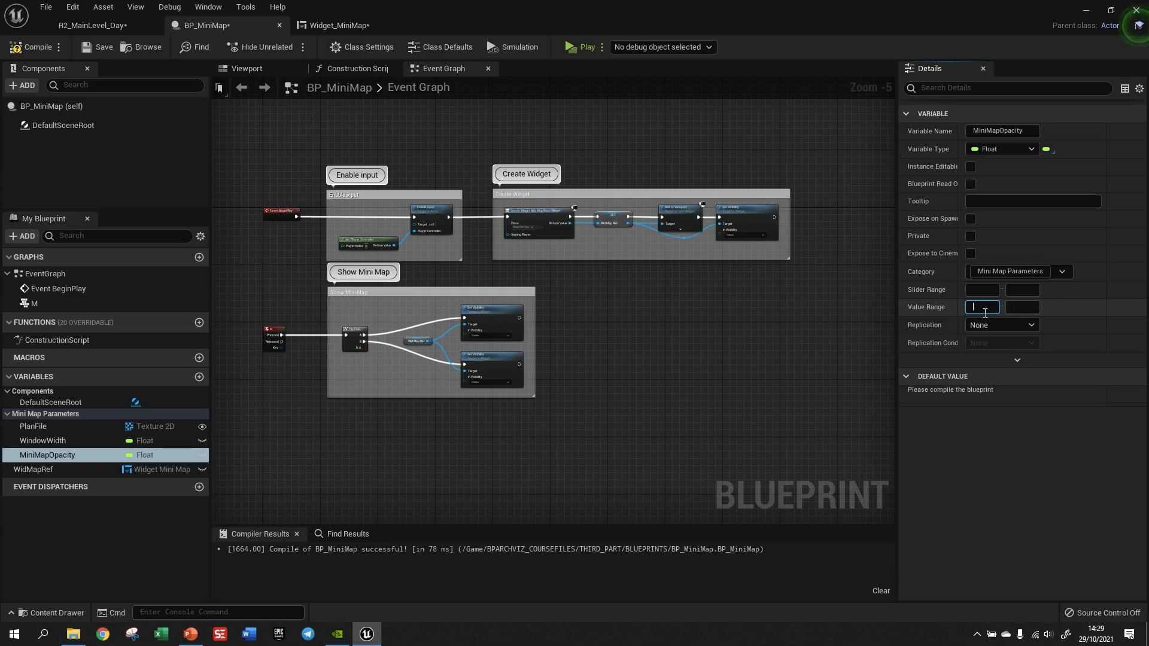
click(1024, 307)
text(1)
key(Return)
click(33, 49)
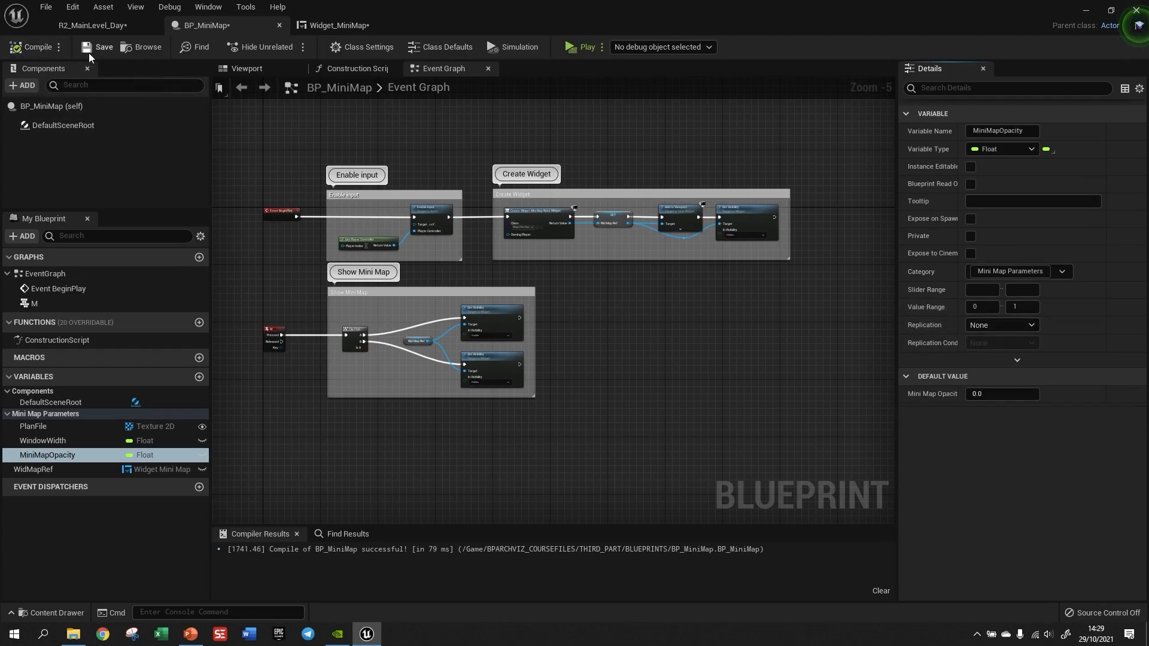
Check which Mini Map Parameters the placed BP_MiniMap actor offers in the R2_MainLevel_Day level.
click(95, 26)
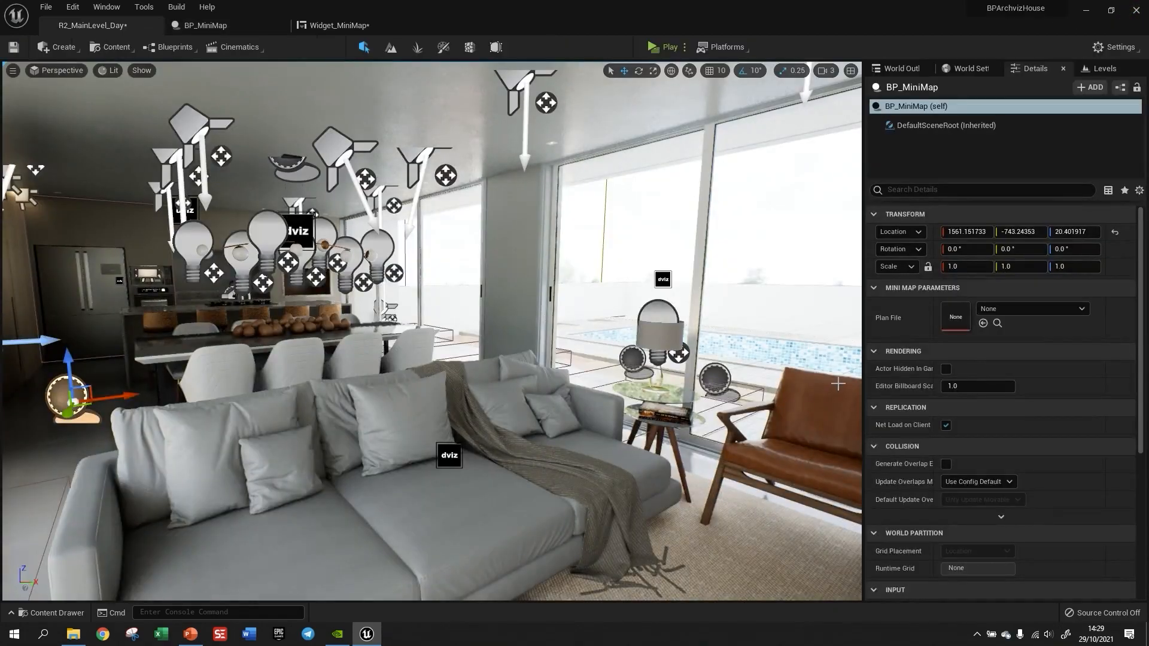
click(225, 288)
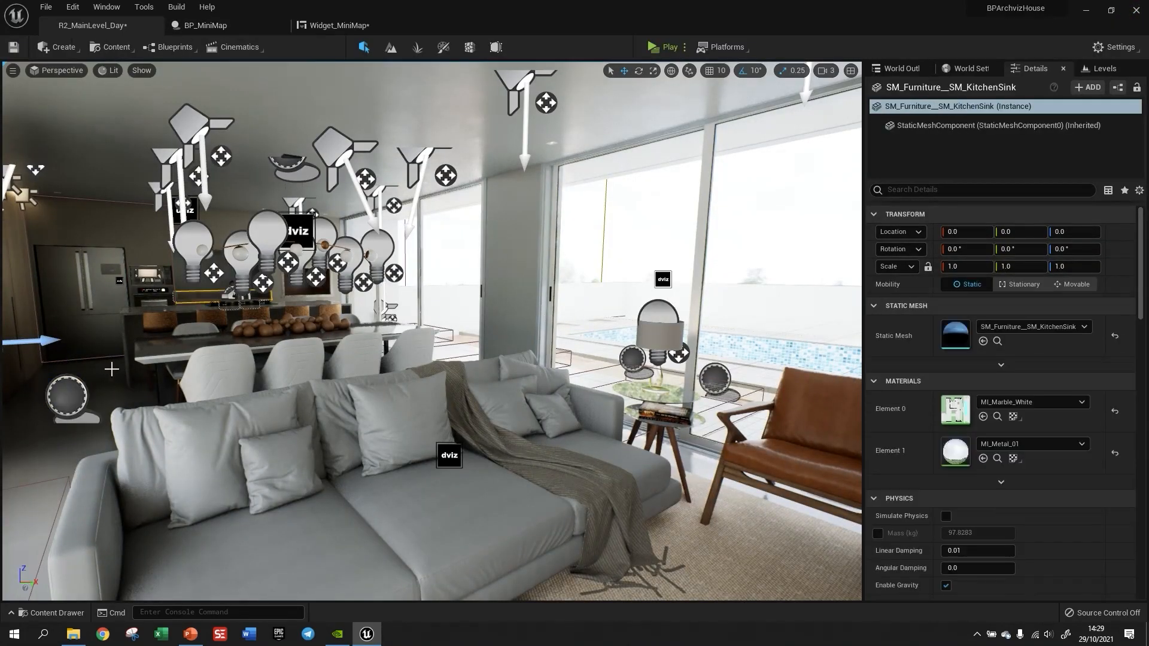
click(73, 406)
click(221, 28)
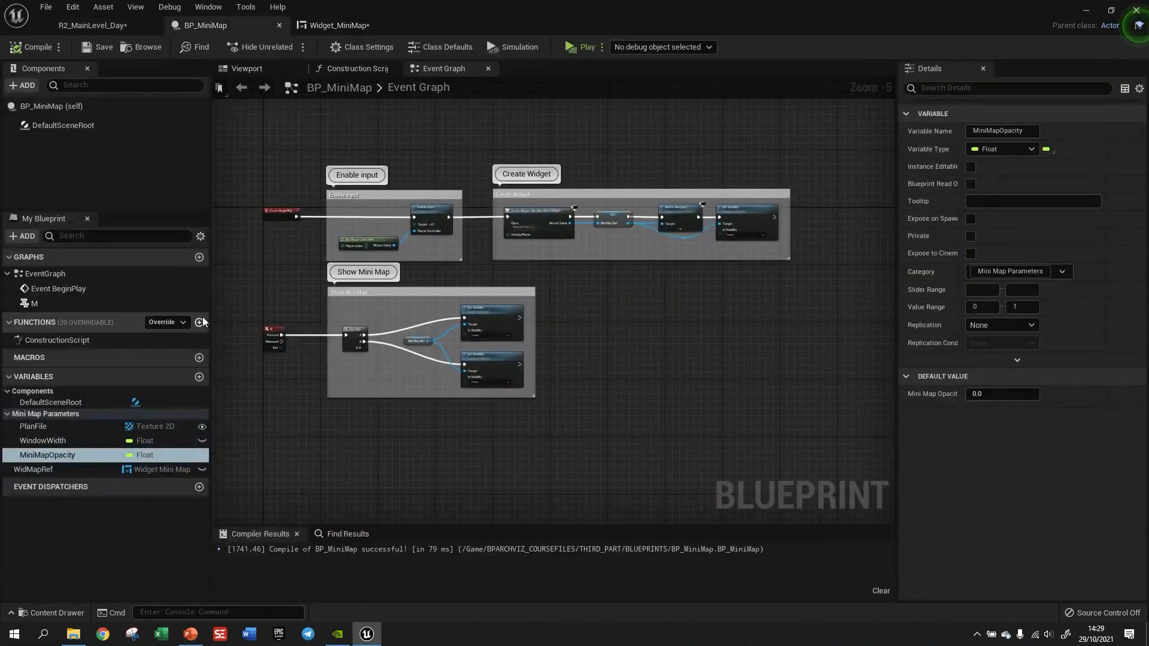
Make the WindowWidth and MiniMapOpacity variables instance editable, and compile and save BP_MiniMap.
click(202, 441)
click(37, 48)
click(97, 51)
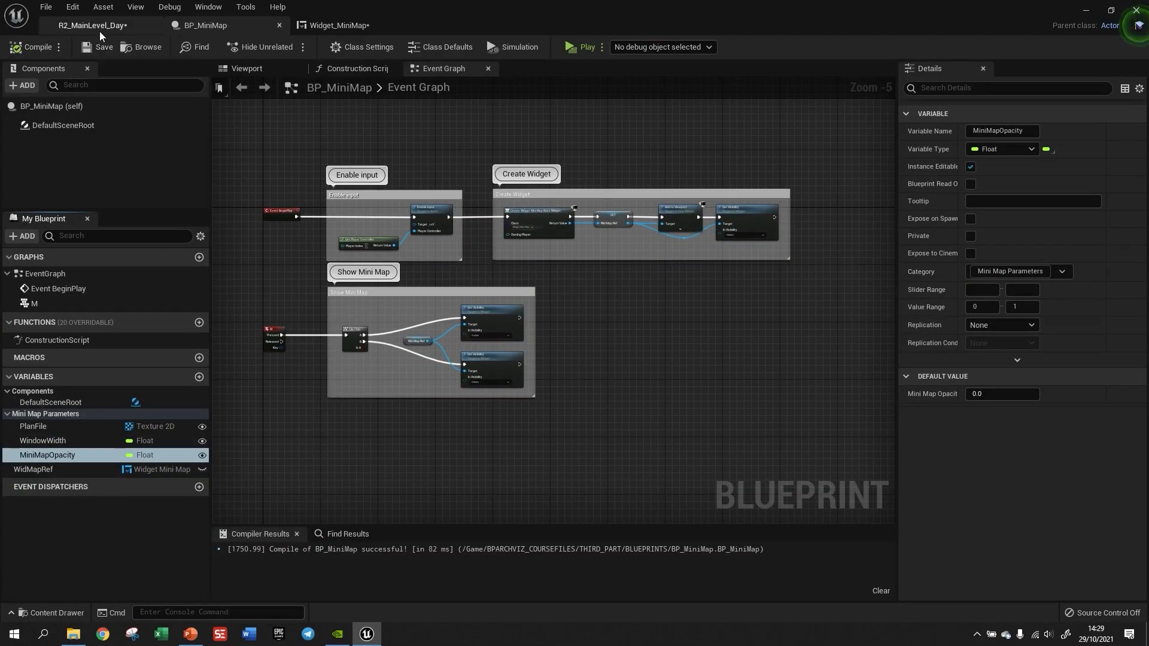
Test the Mini Map Opacity range on the placed BP_MiniMap actor by setting it to 1 and lowering it to 0.
click(99, 30)
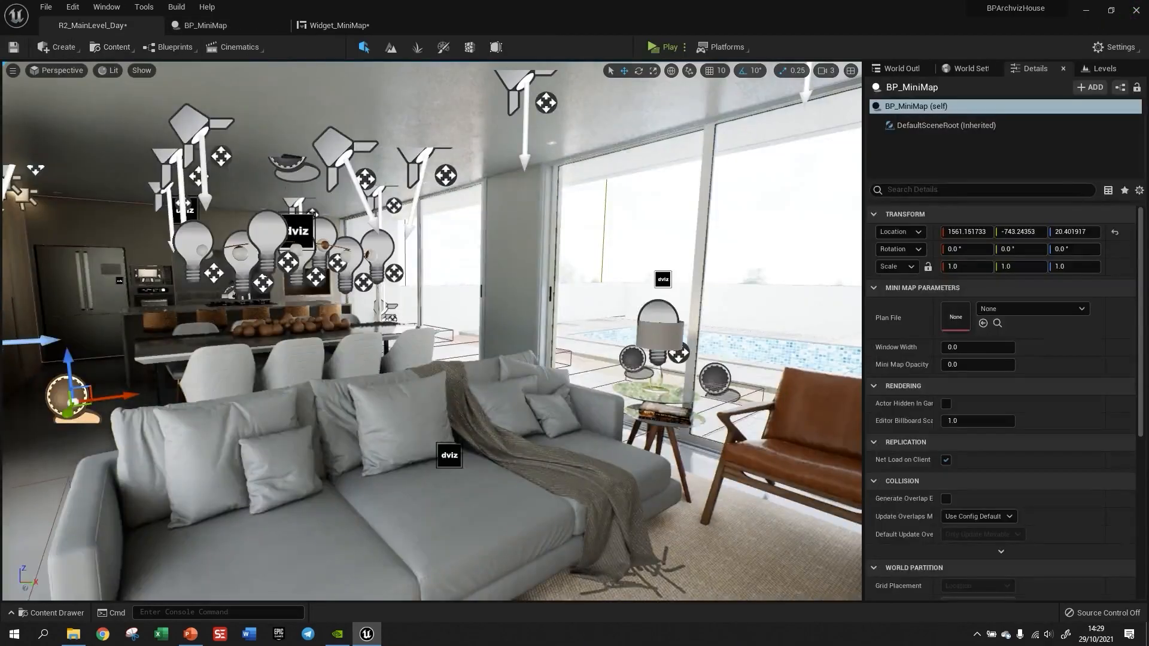
click(964, 365)
text(1)
key(Return)
drag(1014, 365, 941, 364)
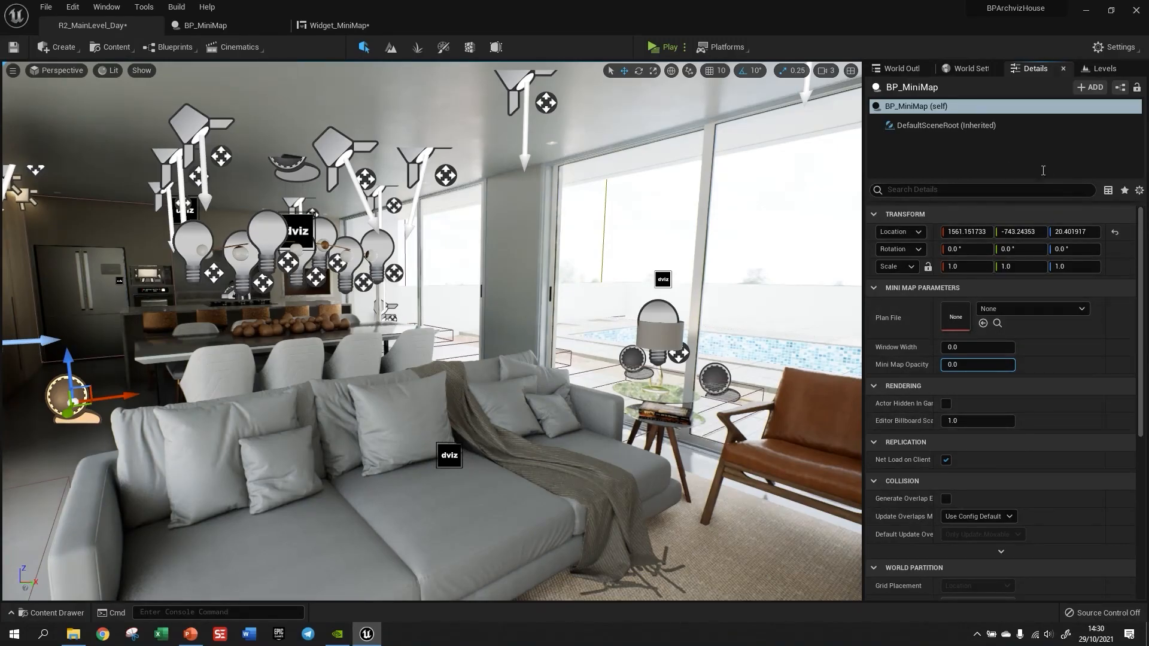
Move the Show Mini Map comment group and its M key event slightly lower in the BP_MiniMap event graph.
click(199, 26)
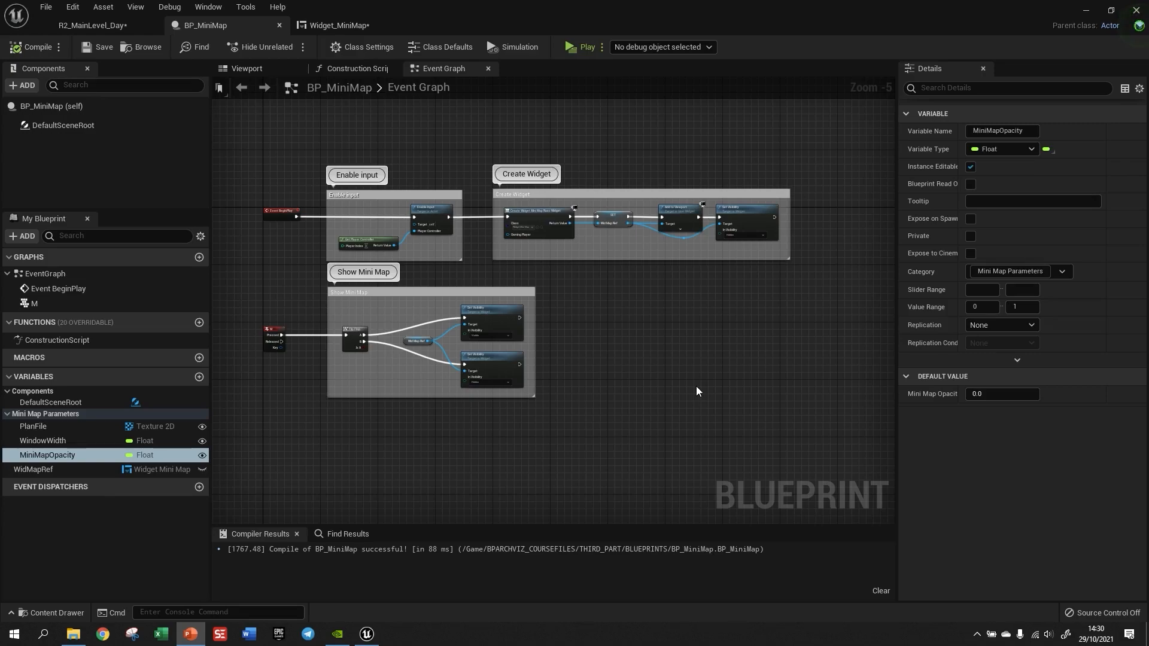
click(78, 26)
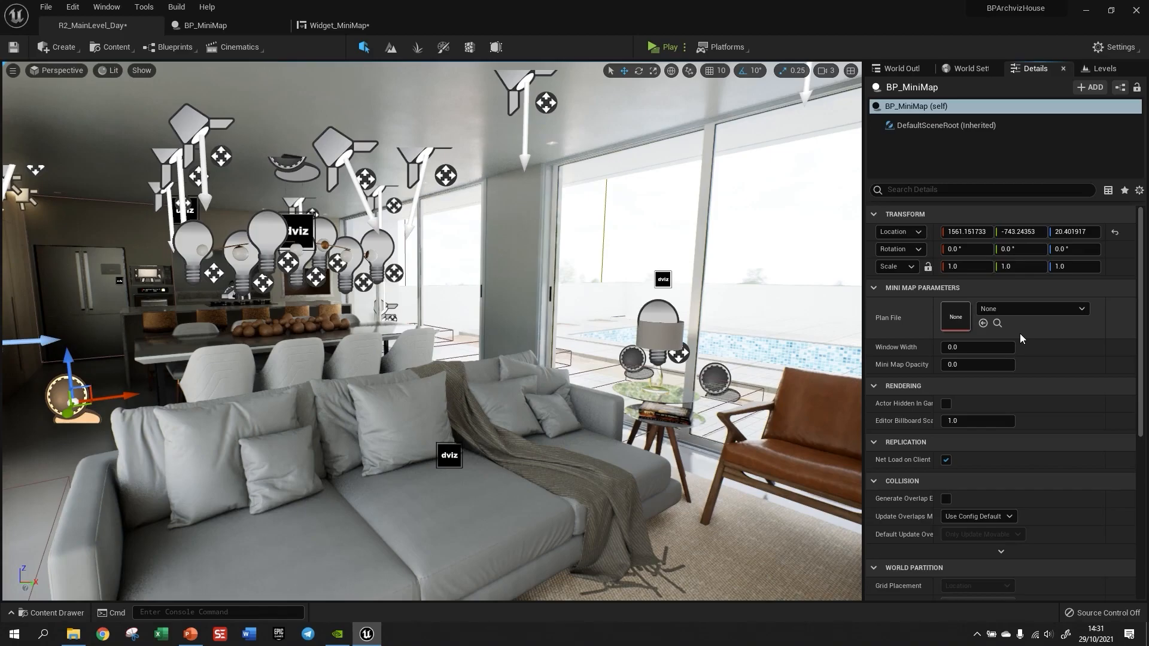
click(223, 26)
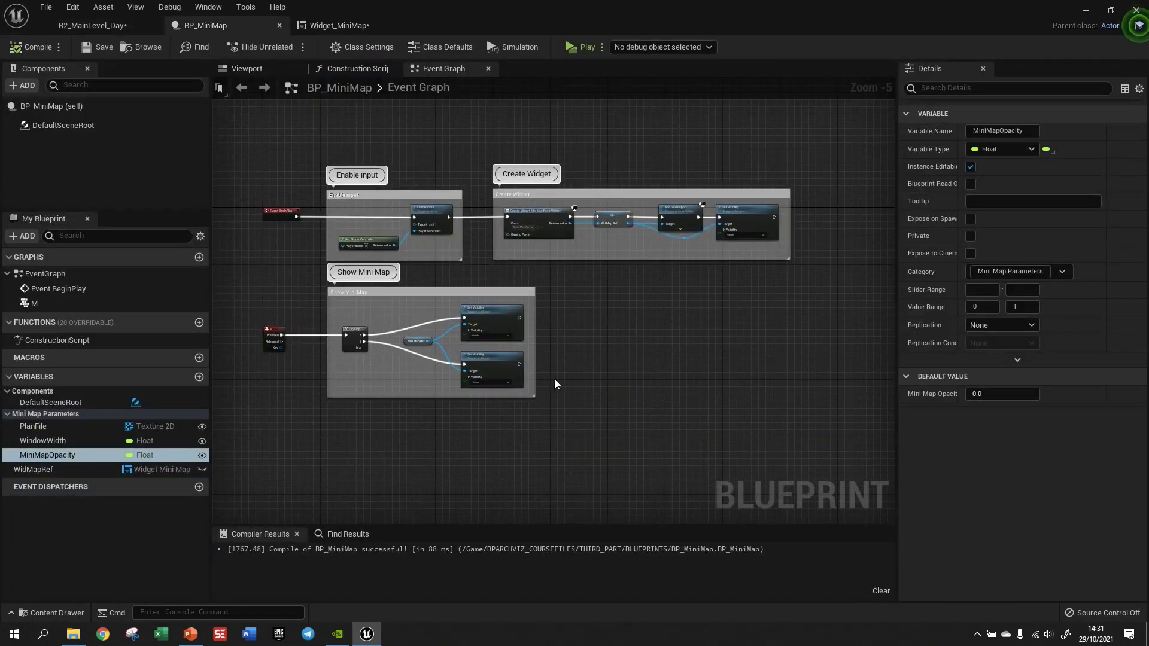
right_drag(633, 389, 501, 400)
right_drag(739, 329, 706, 332)
right_drag(518, 315, 690, 323)
drag(257, 308, 412, 362)
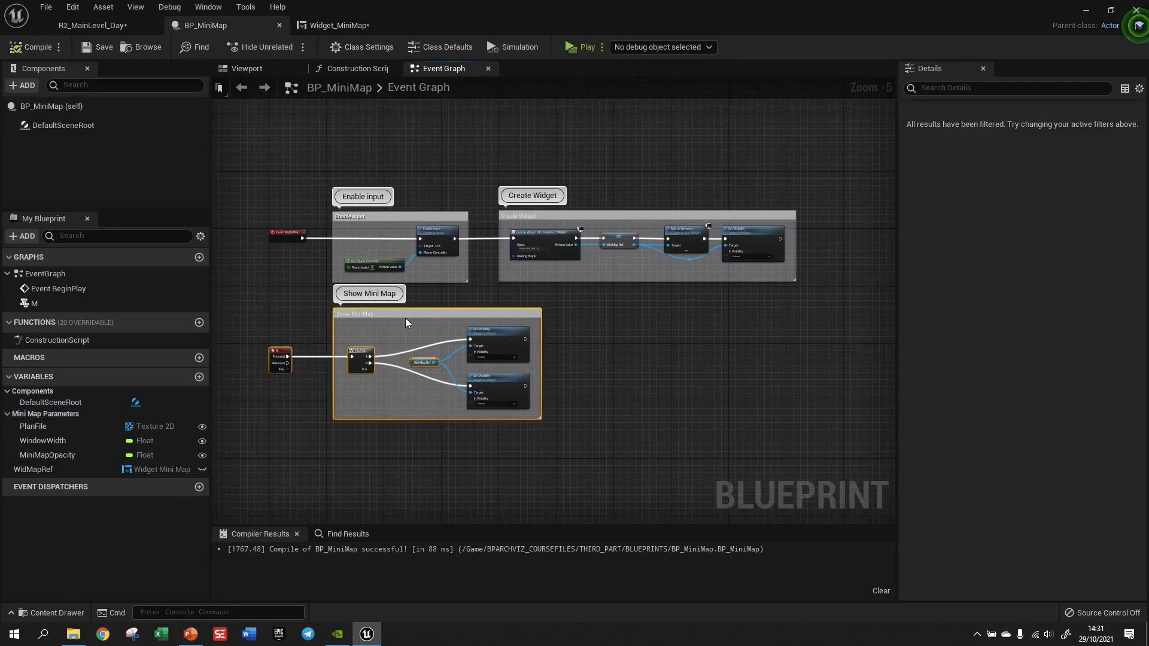
drag(405, 312, 405, 324)
scroll(404, 324, up, 5)
scroll(411, 343, down, 6)
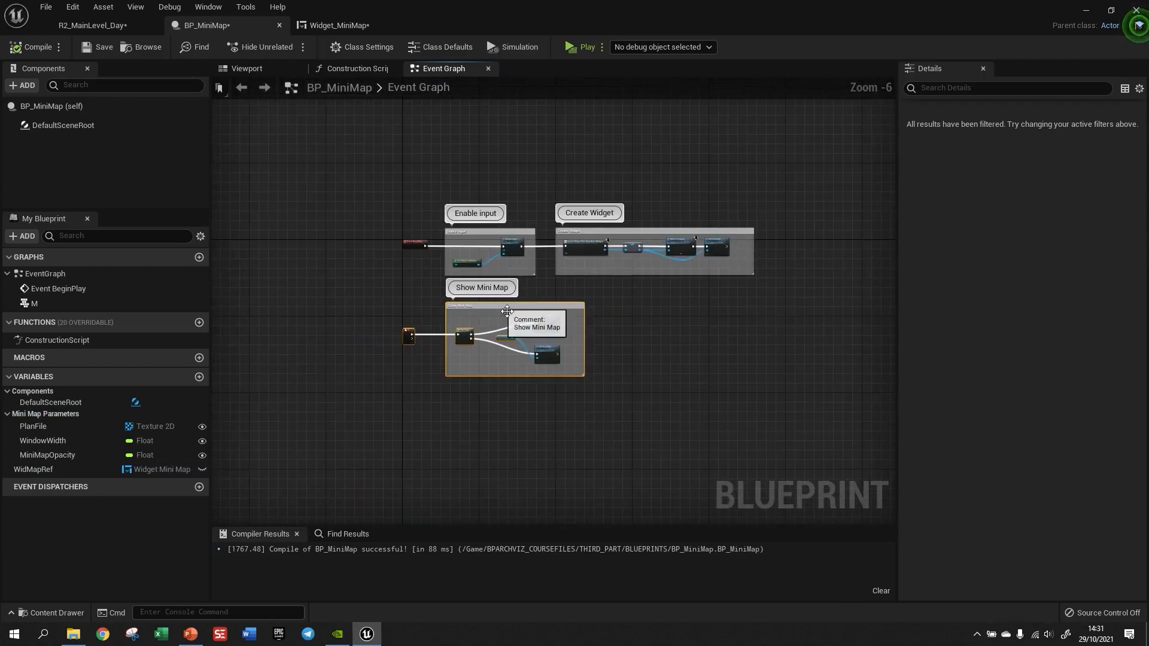
Insert a Sequence node between Event BeginPlay and Enable Input, aligned with the execution wire.
scroll(456, 289, up, 4)
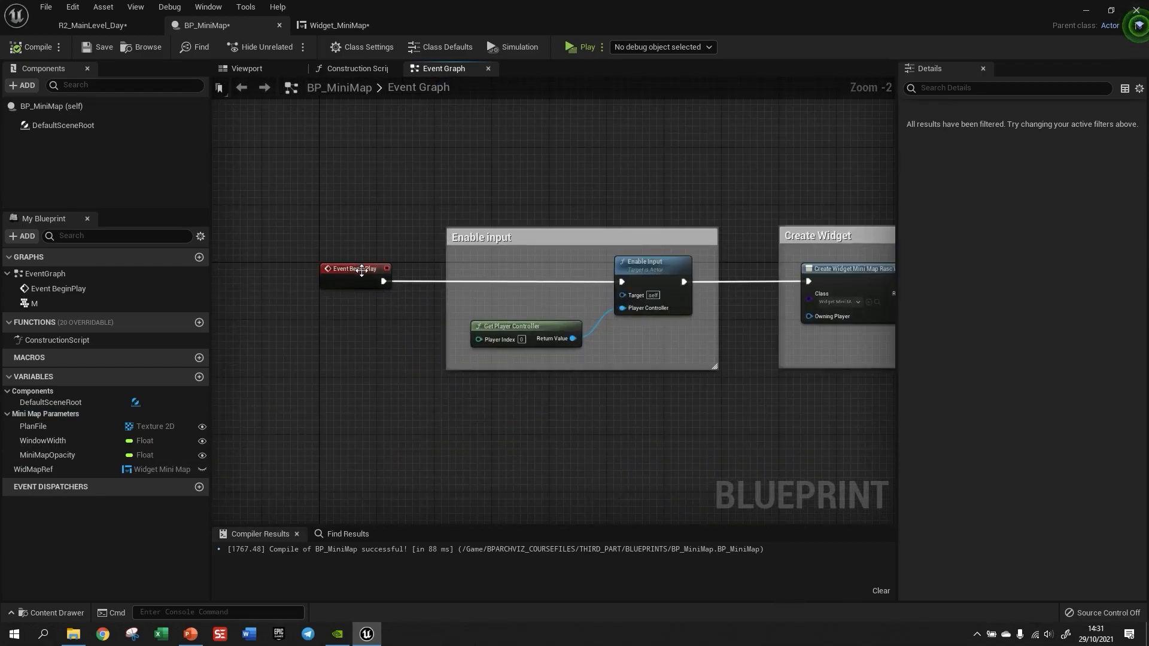
click(329, 274)
mouse_move(330, 272)
mouse_down()
mouse_move(231, 275)
mouse_move(315, 287)
mouse_up()
scroll(515, 298, down, 1)
scroll(280, 271, up, 2)
text(seq)
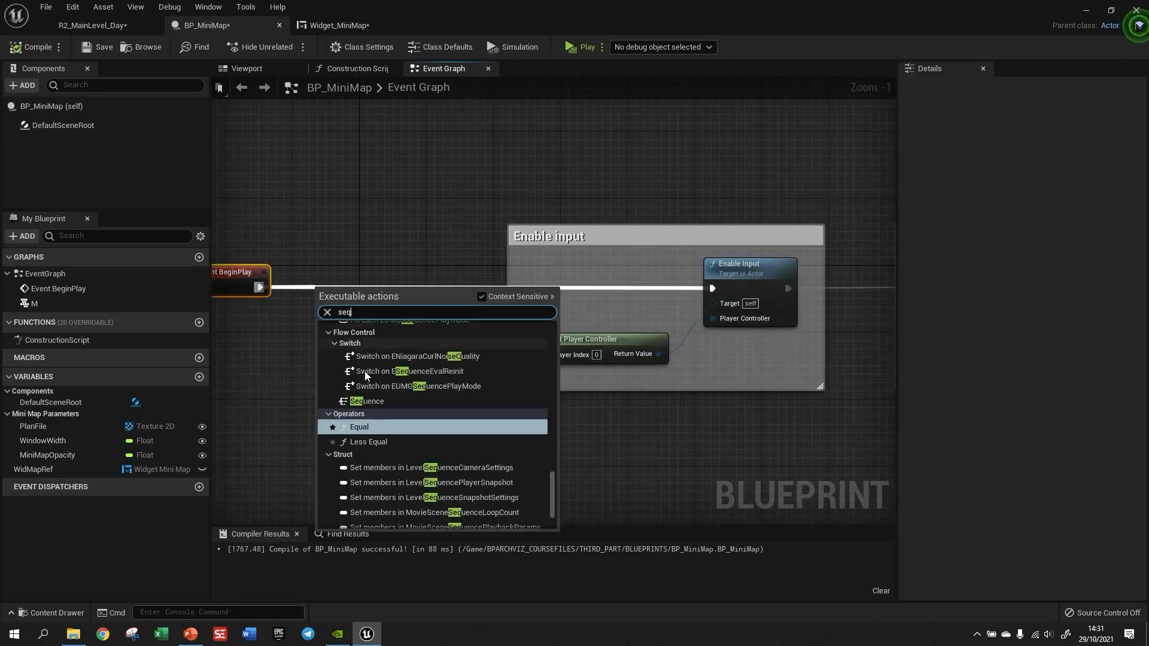
click(365, 407)
drag(359, 289, 358, 274)
scroll(264, 260, down, 2)
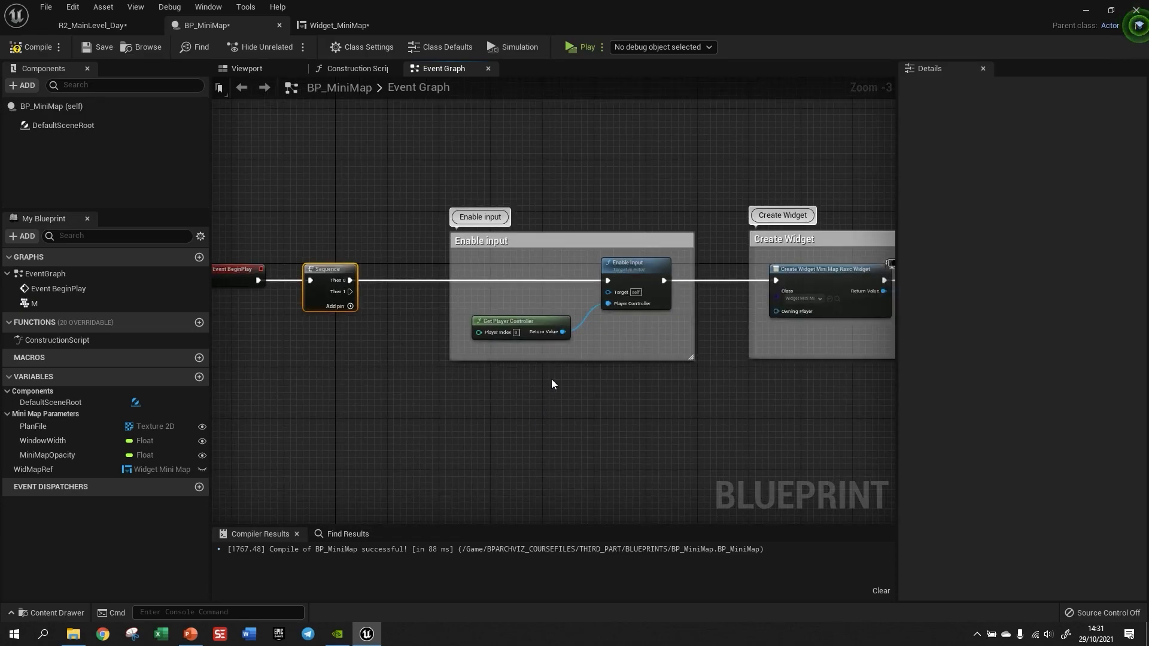
Lower the Show Mini Map group and M key event again, leaving free space beneath the Enable input group.
right_drag(559, 454, 484, 334)
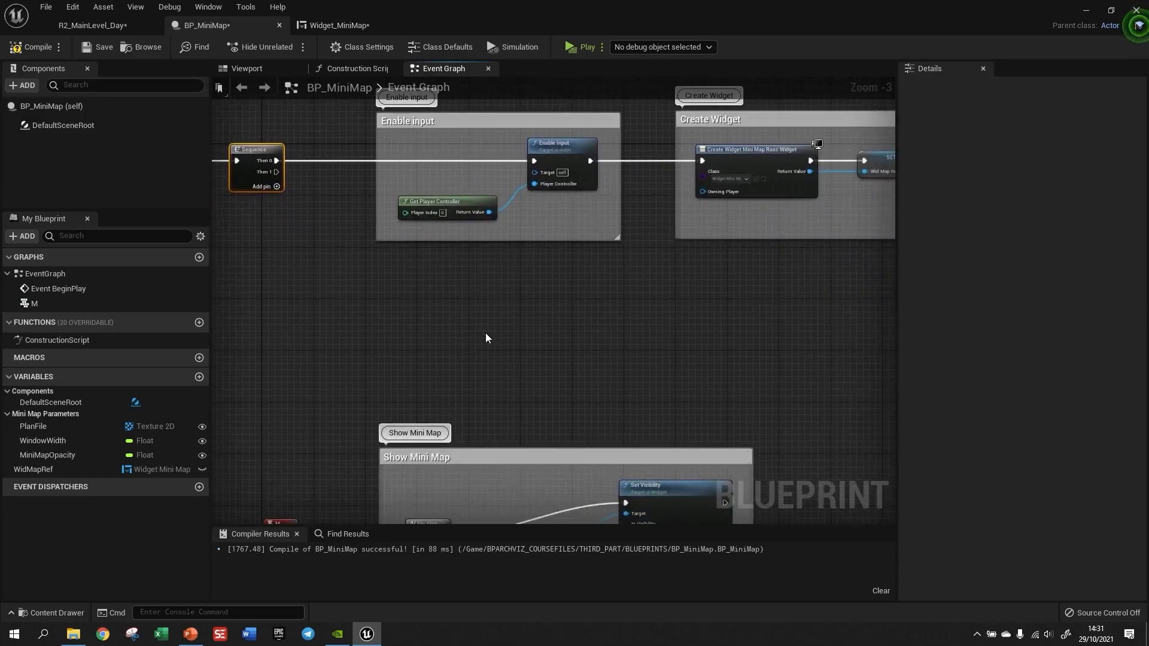
scroll(485, 333, down, 1)
scroll(428, 293, down, 1)
drag(299, 334, 669, 499)
drag(478, 397, 476, 443)
Place a Get node for the PlanFile variable in the free space between the Enable input and Show Mini Map groups.
click(92, 25)
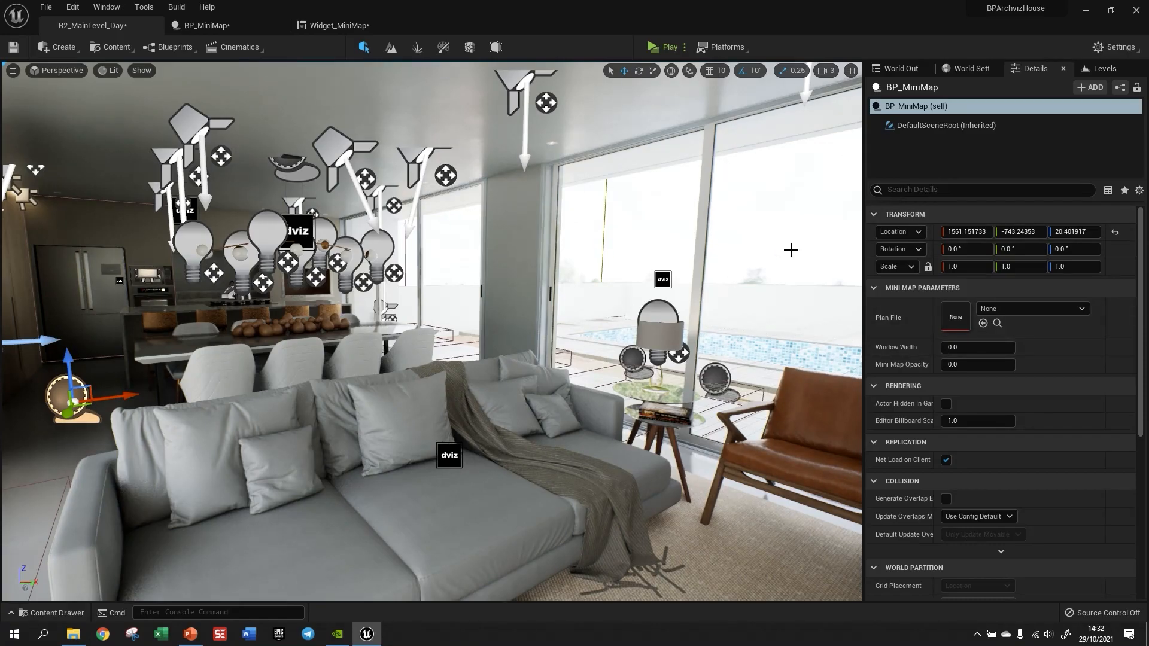
click(220, 27)
right_drag(452, 329, 464, 291)
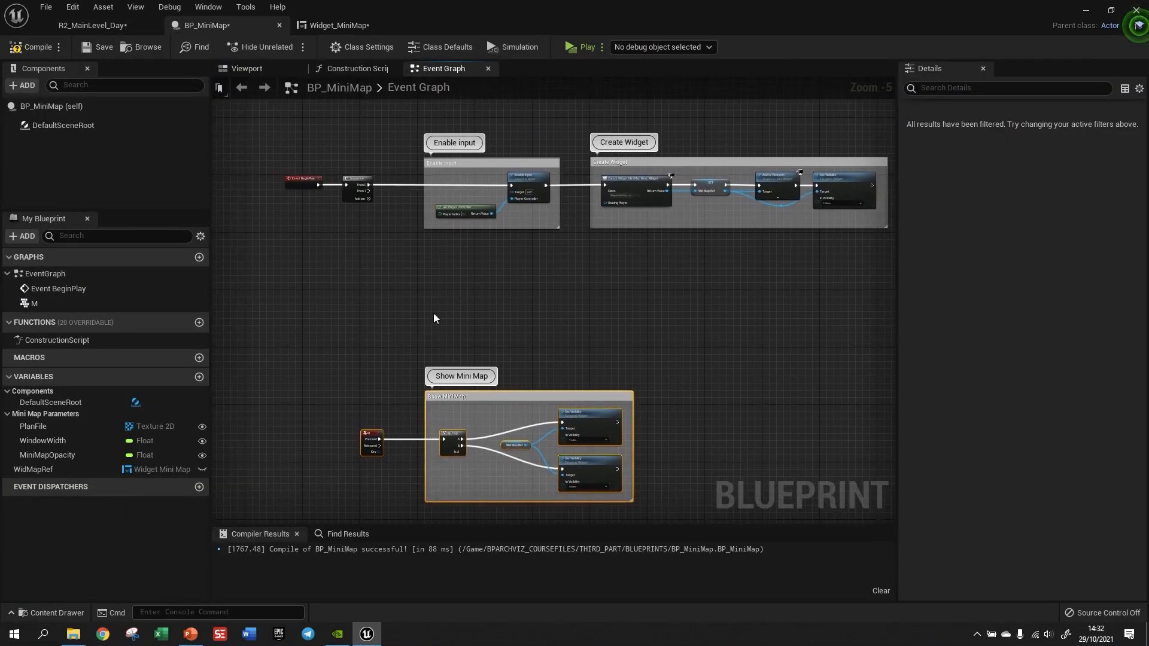
click(40, 429)
drag(41, 425, 472, 304)
click(465, 312)
scroll(431, 304, up, 3)
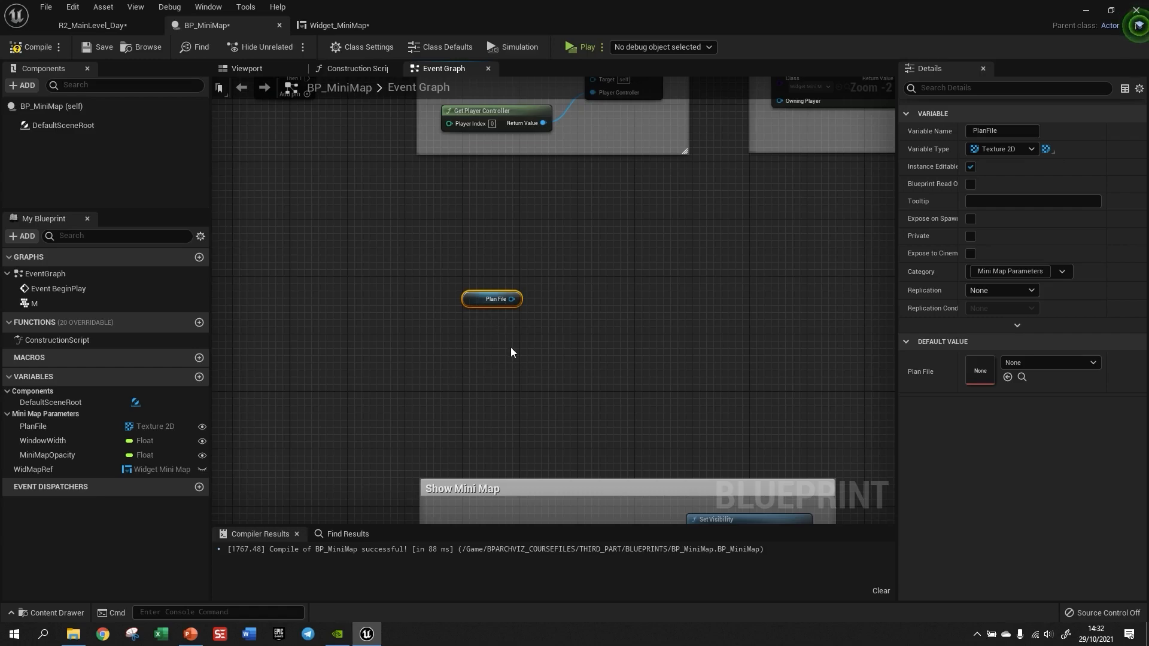
Add a GetSizeX node with its Target connected to the Plan File node.
scroll(511, 352, up, 2)
drag(449, 331, 526, 278)
text(e)
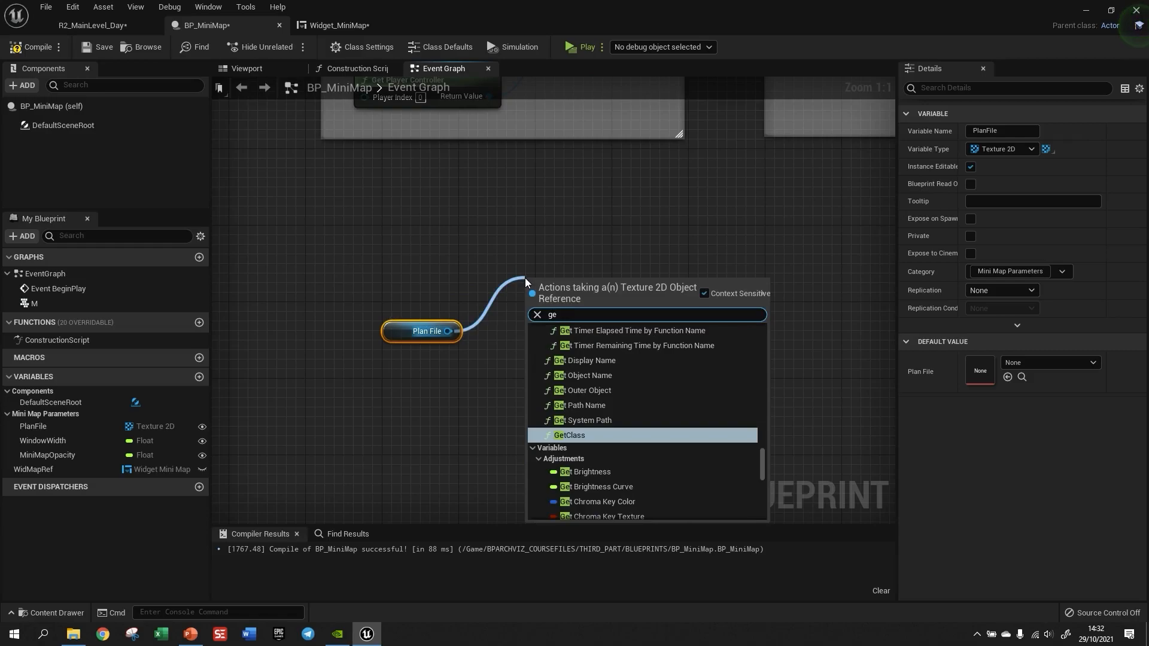
text(tsiz)
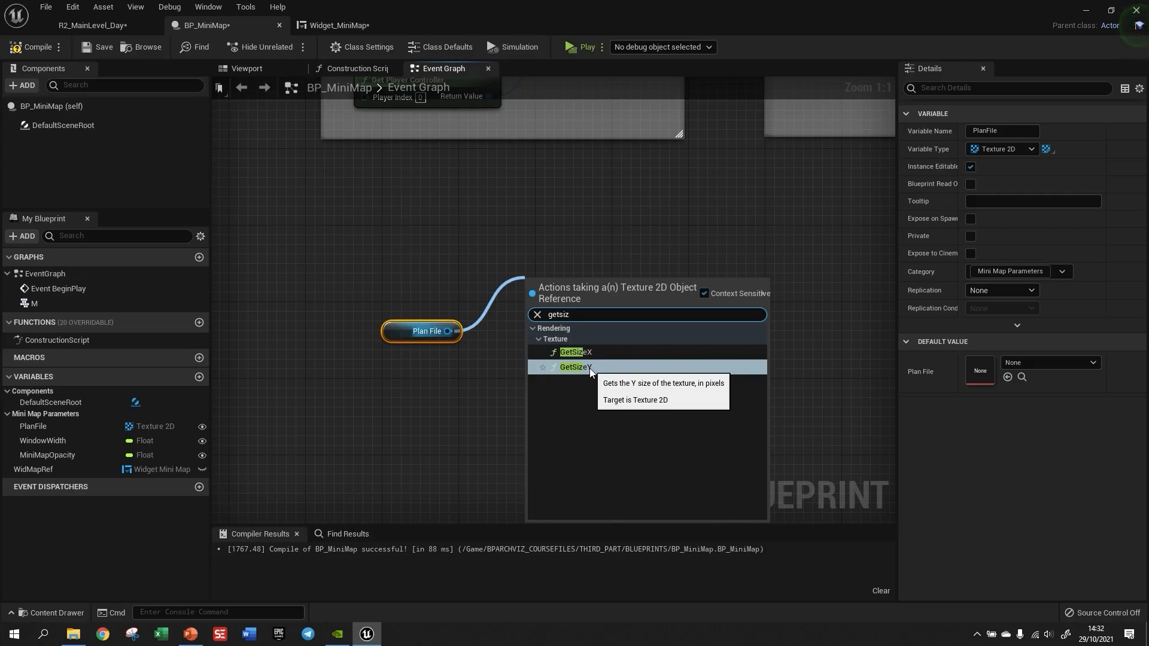
click(589, 353)
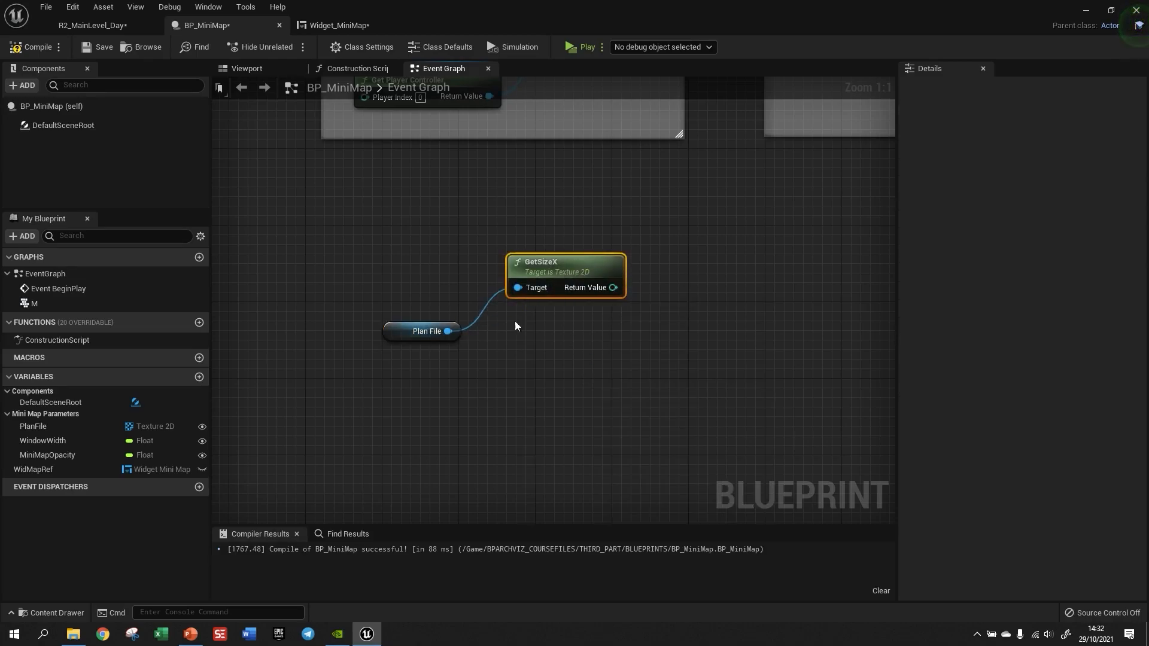
Add a GetSizeY node connected to the Plan File node and align it beneath GetSizeX.
drag(448, 331, 529, 396)
text(get)
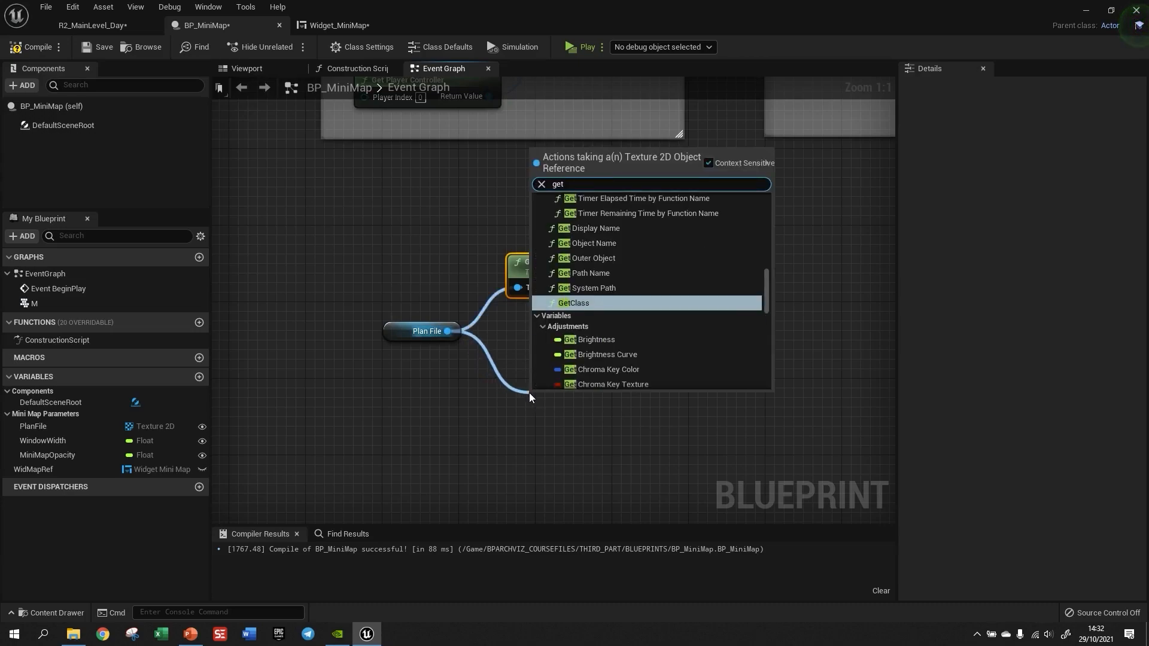
text(sizey)
click(598, 249)
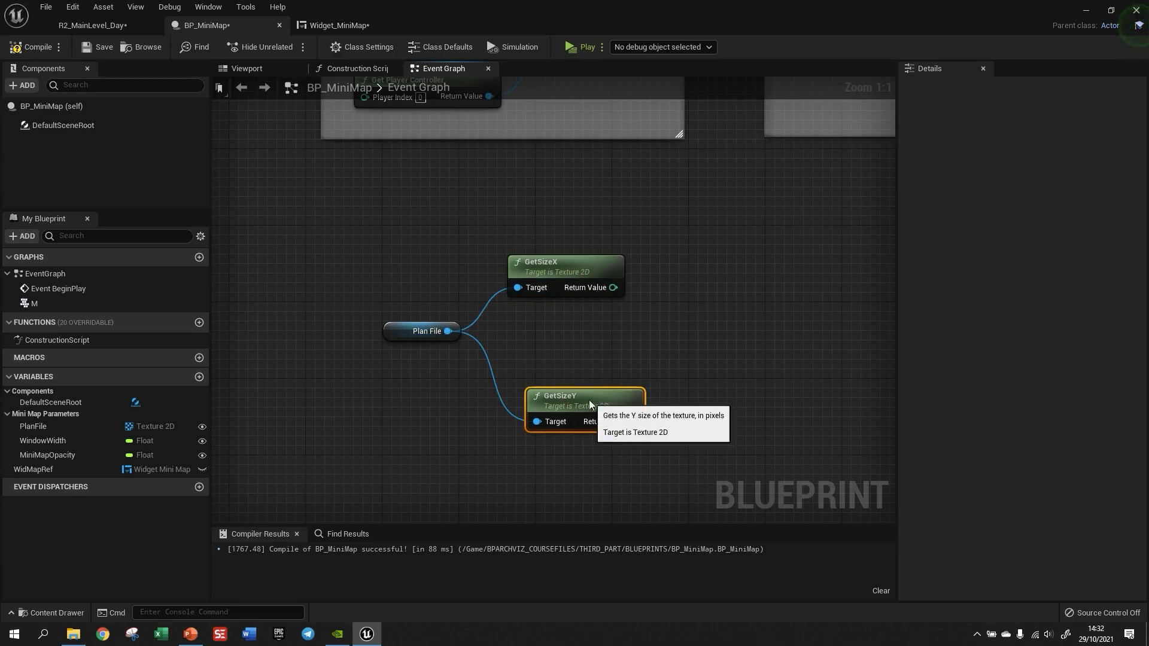
drag(589, 404, 570, 367)
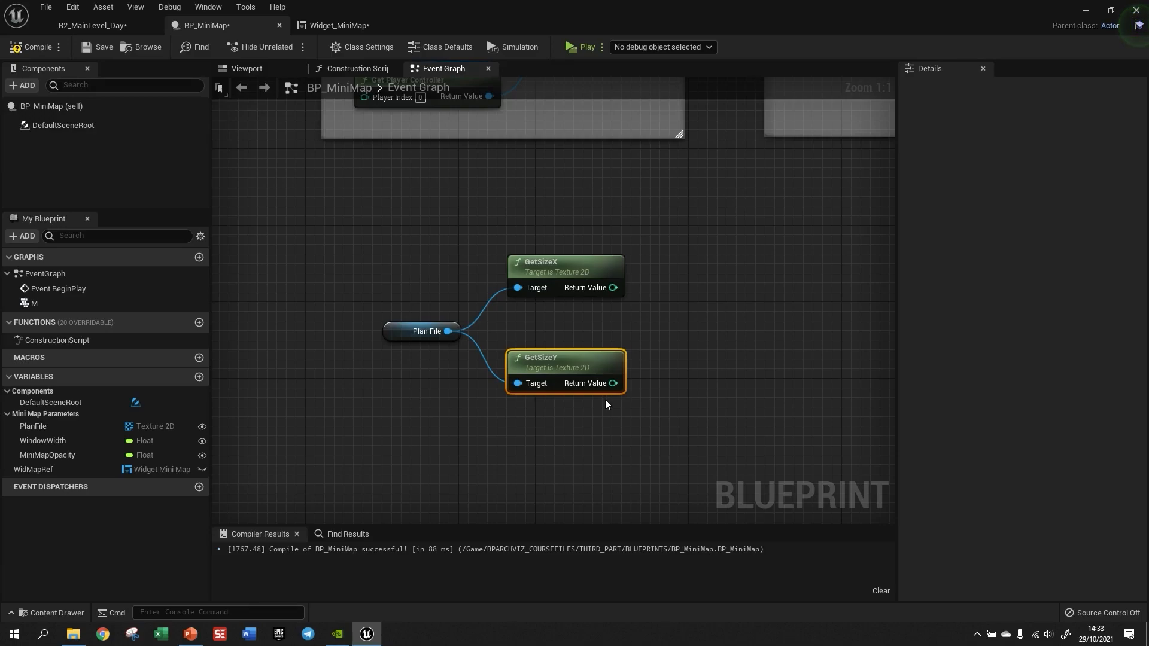
Switch to the PowerPoint slide with the file and window dimensions and circle Window Height in red ink.
right_drag(720, 431, 673, 383)
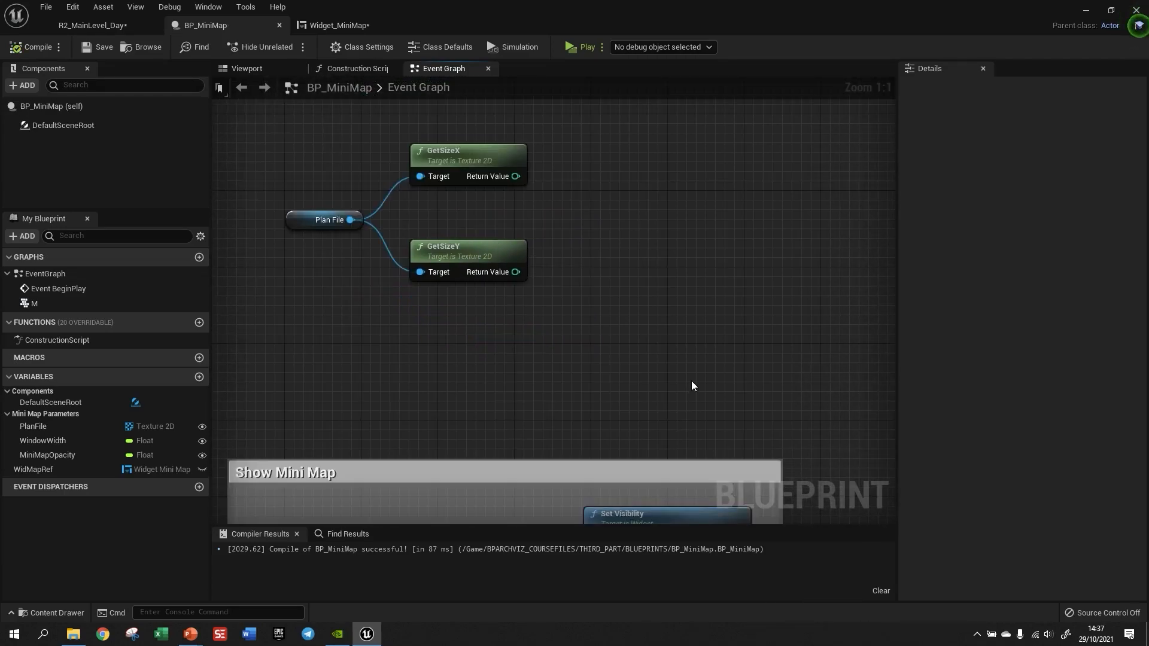
mouse_move(190, 634)
click(263, 581)
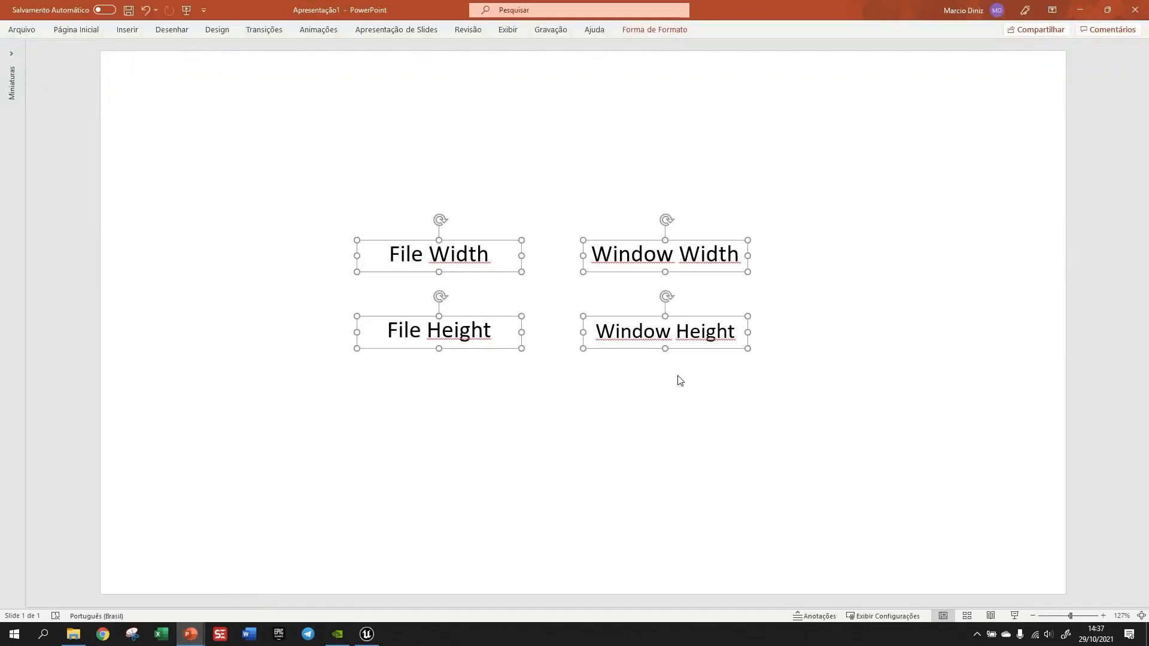
click(651, 422)
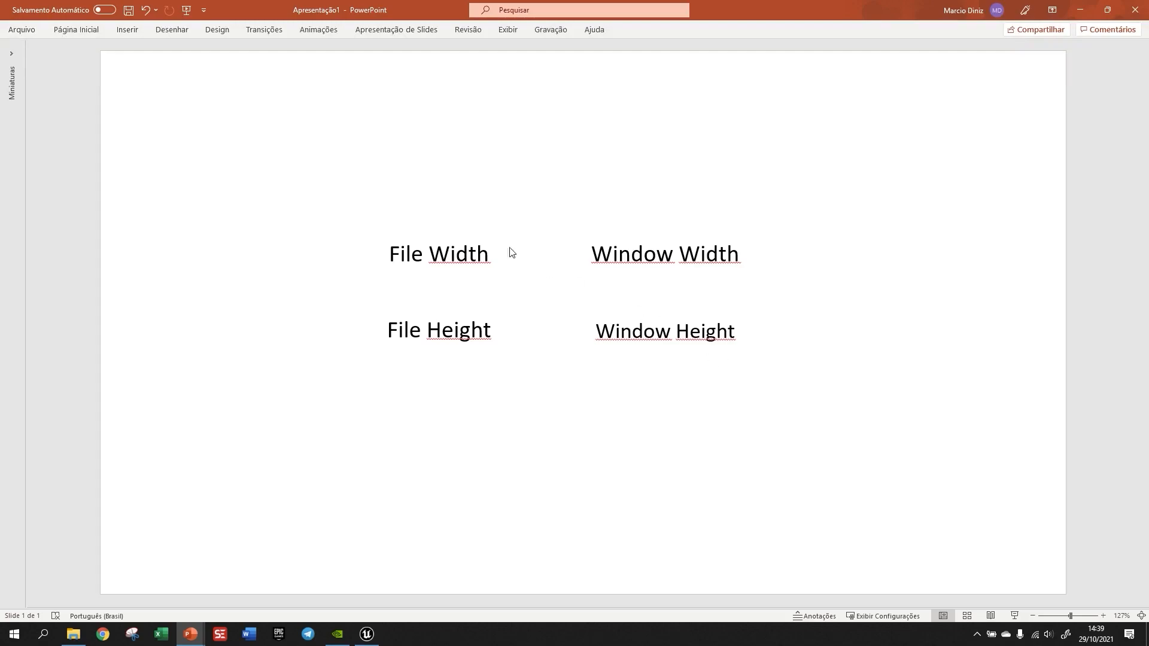
mouse_move(744, 324)
mouse_down()
mouse_move(591, 311)
mouse_move(734, 375)
mouse_move(740, 326)
mouse_up()
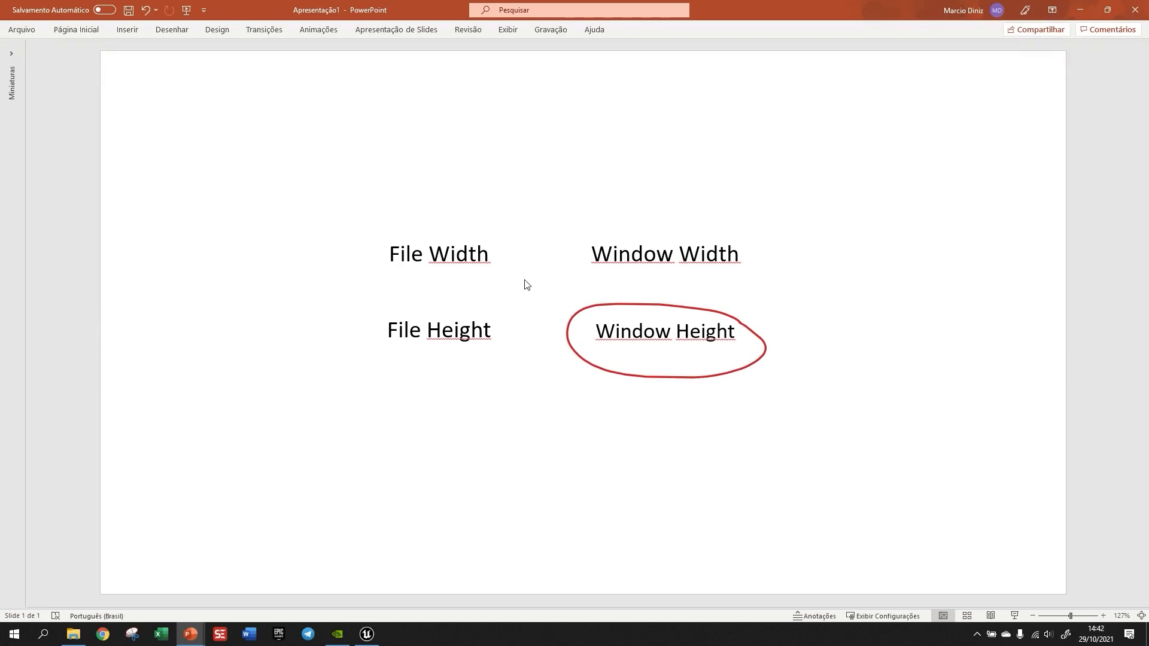
Label File Width X, File Height Y, Window Width A and Window Height B in red ink, with crossing arrows between the file and window dimensions.
mouse_move(445, 271)
mouse_down()
mouse_move(430, 281)
mouse_move(447, 281)
mouse_up()
drag(437, 348, 455, 346)
drag(658, 274, 670, 277)
drag(656, 349, 658, 358)
mouse_move(501, 275)
mouse_down()
mouse_move(573, 312)
mouse_move(548, 295)
mouse_move(578, 272)
mouse_up()
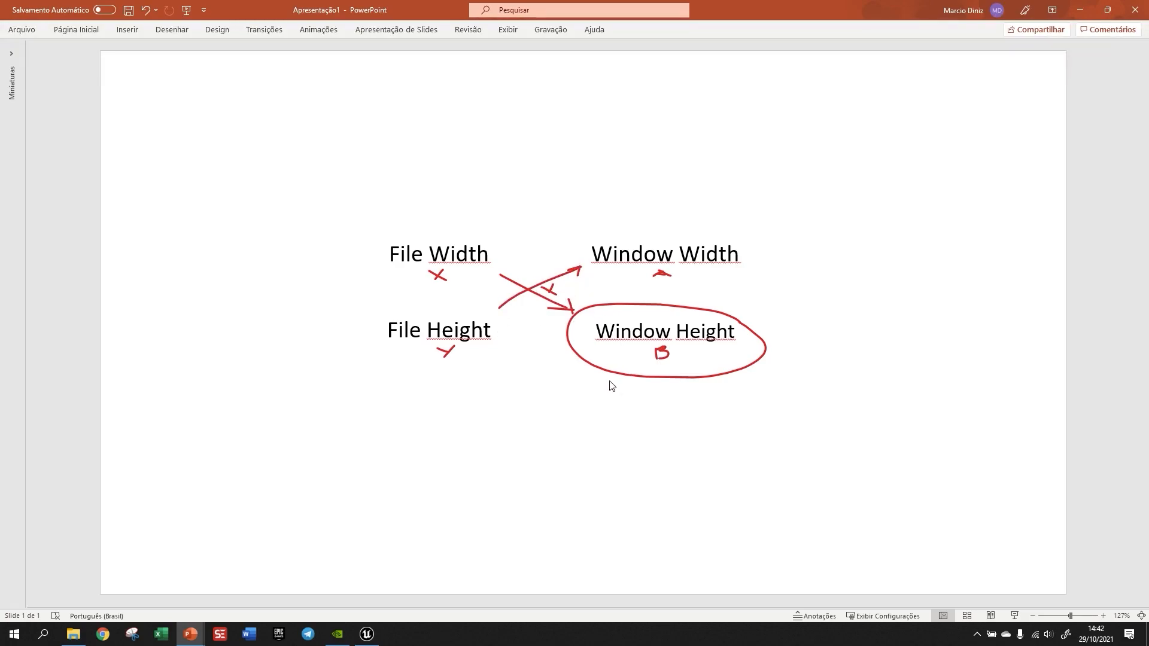
Write the equations X.B = Y.A and B = Y.A/X in red ink below the dimension labels.
mouse_move(450, 410)
mouse_down()
mouse_move(433, 428)
mouse_move(491, 428)
mouse_move(502, 416)
mouse_move(494, 428)
mouse_move(522, 413)
mouse_move(545, 423)
mouse_move(536, 440)
mouse_move(584, 409)
mouse_move(593, 418)
mouse_up()
click(559, 422)
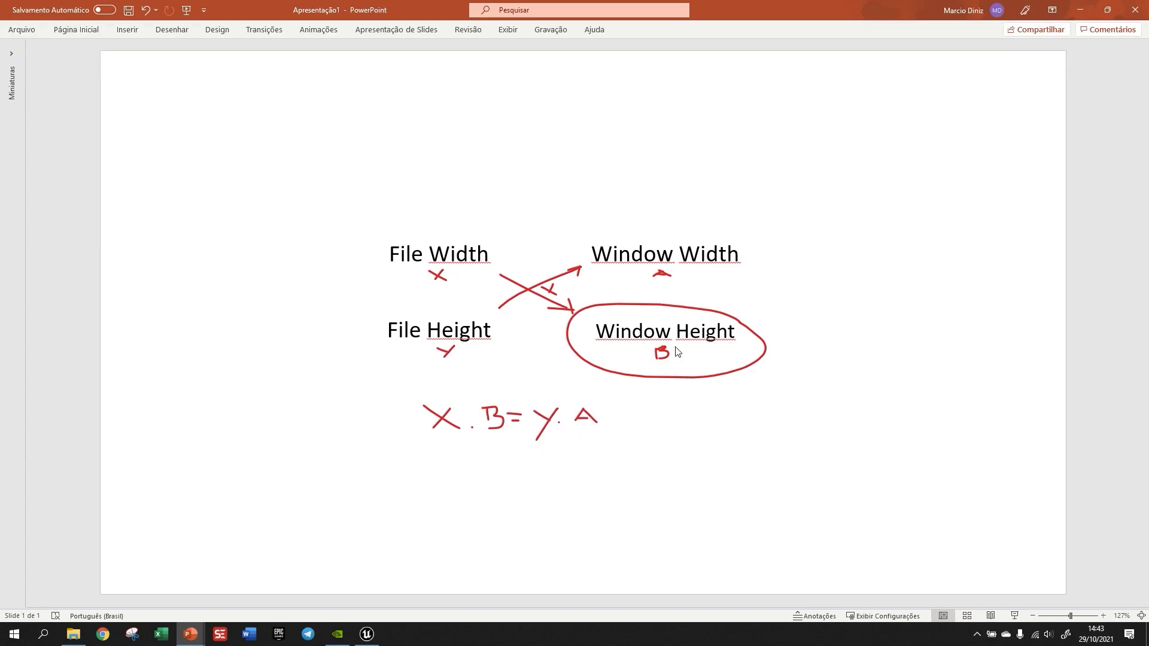
mouse_move(489, 469)
mouse_down()
mouse_move(491, 481)
mouse_move(503, 476)
mouse_move(496, 487)
mouse_move(519, 479)
mouse_up()
mouse_move(514, 483)
mouse_down()
mouse_move(562, 480)
mouse_move(550, 496)
mouse_move(596, 471)
mouse_move(620, 484)
mouse_move(594, 508)
mouse_move(571, 507)
mouse_up()
click(570, 481)
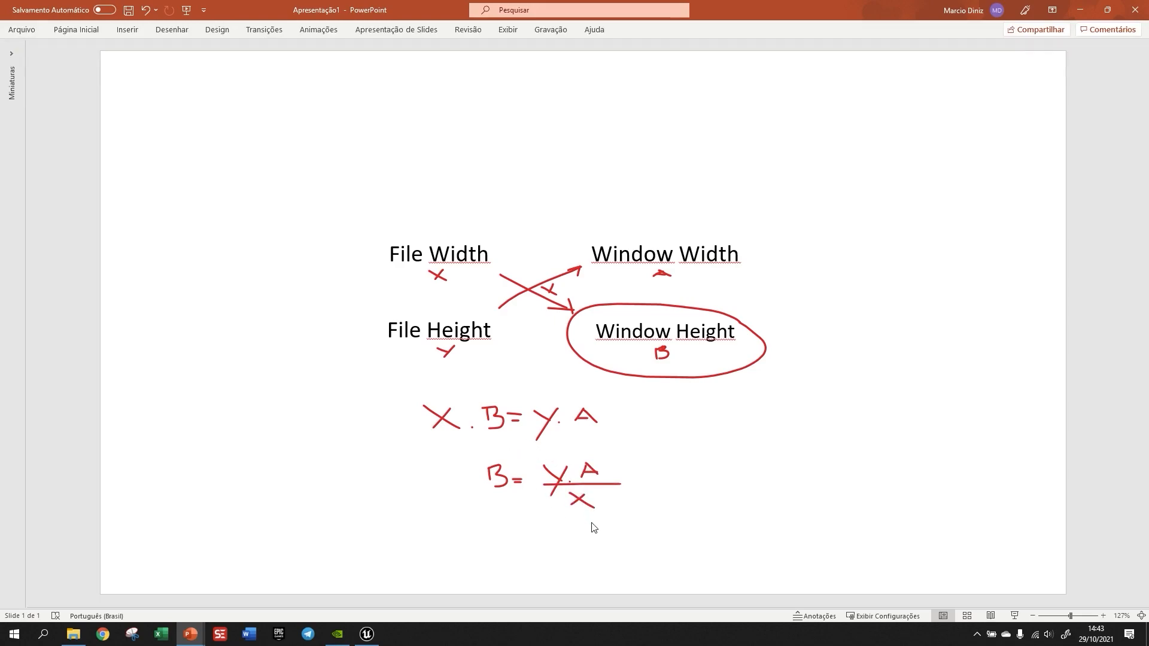
drag(455, 346, 445, 359)
Switch to the Unreal Editor and add a Multiply node connected to the GetSizeY return value.
click(367, 634)
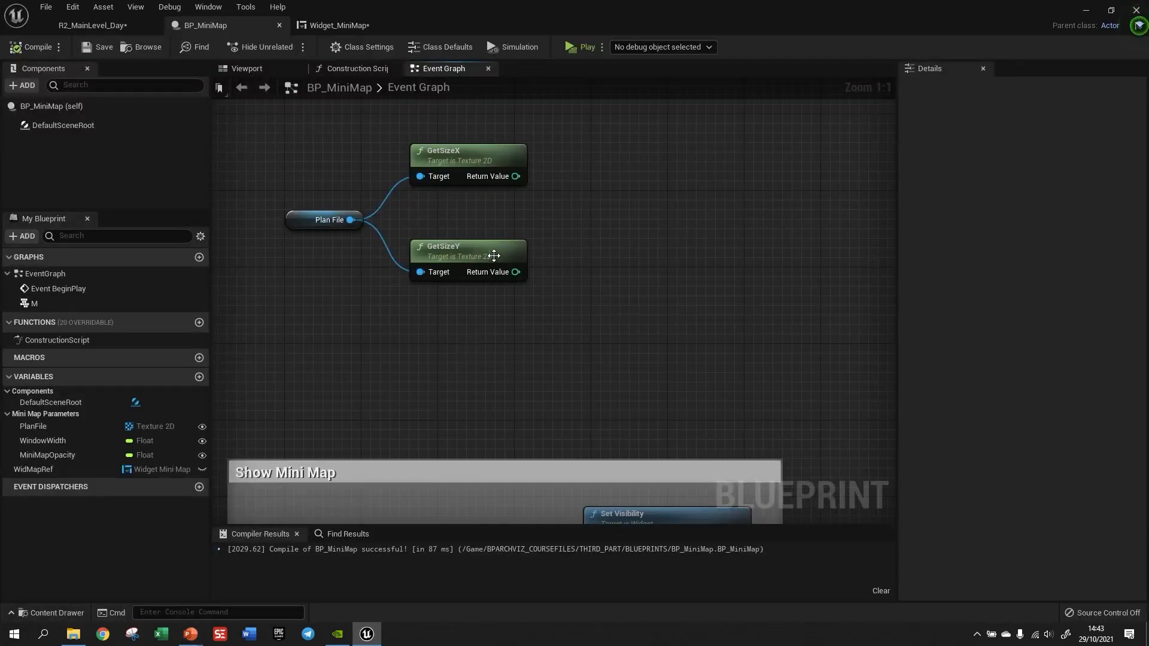
drag(515, 272, 602, 281)
text(multiply)
key(Return)
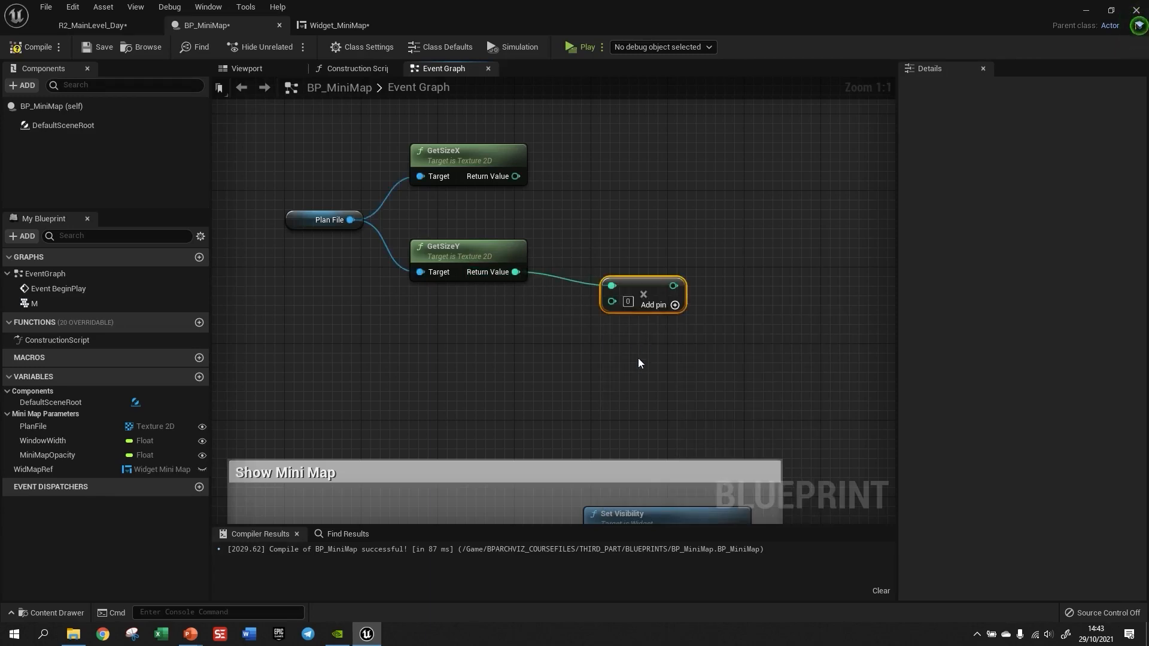
Add a Window Width getter beneath GetSizeY and connect it to the Multiply node's second input.
drag(40, 441, 523, 336)
click(537, 358)
drag(598, 344, 611, 302)
drag(583, 343, 527, 343)
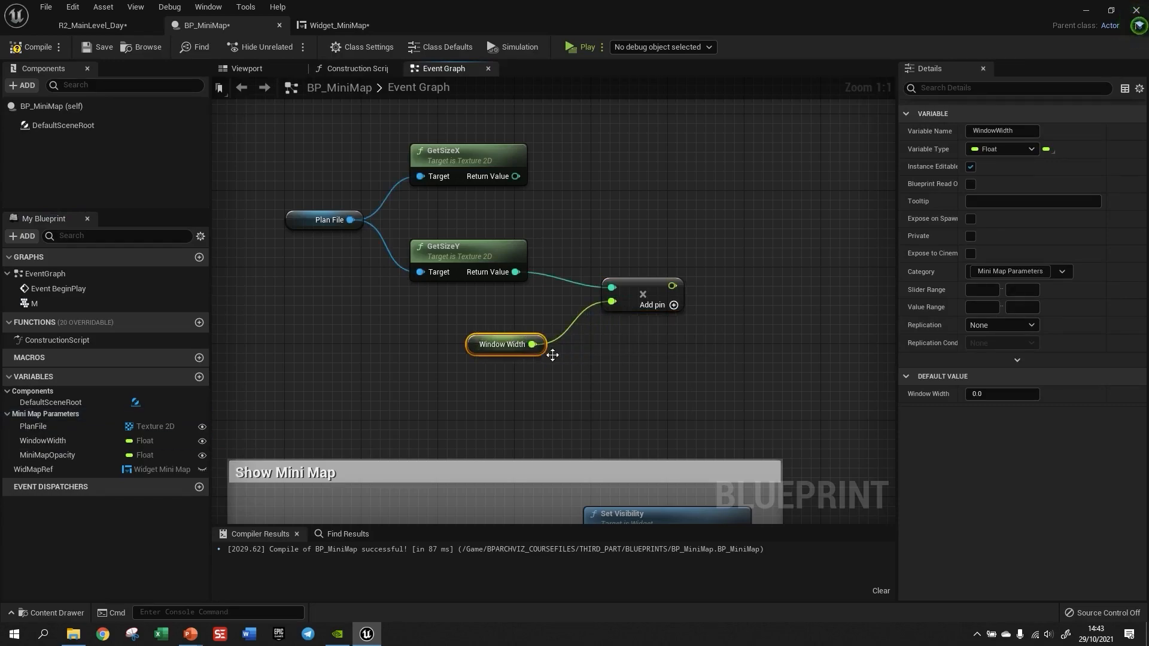
Check the formula on the PowerPoint slide and add a Divide node in BP_MiniMap dividing the Multiply output by the GetSizeX return value.
right_drag(690, 344, 608, 395)
scroll(608, 395, down, 1)
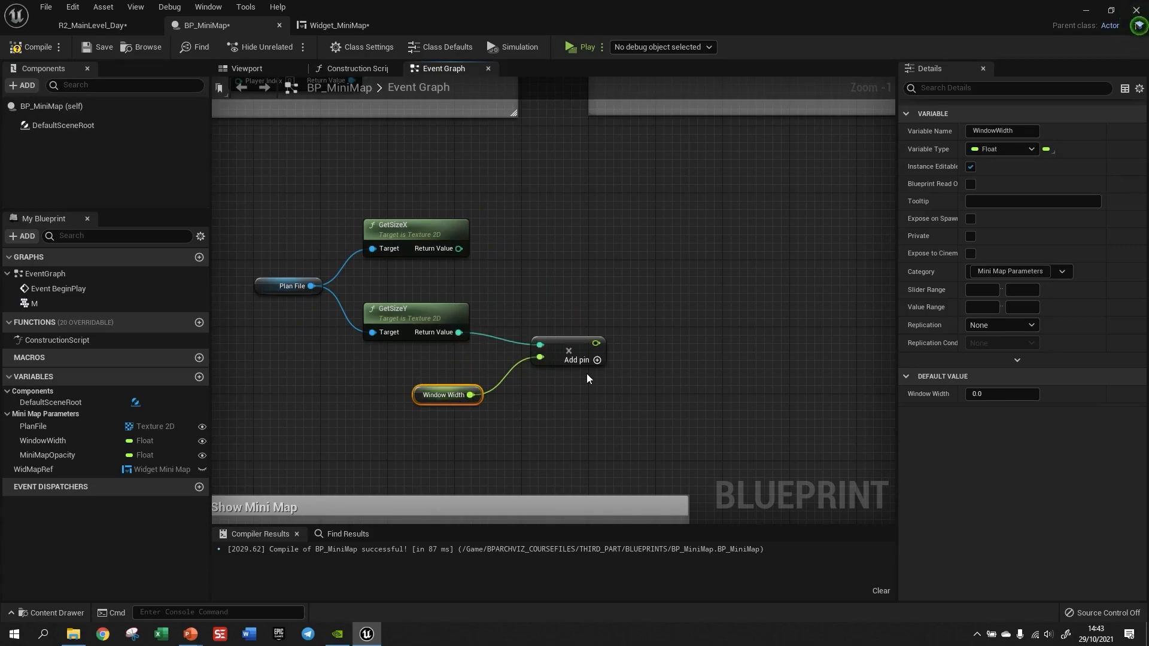
mouse_move(191, 633)
click(236, 598)
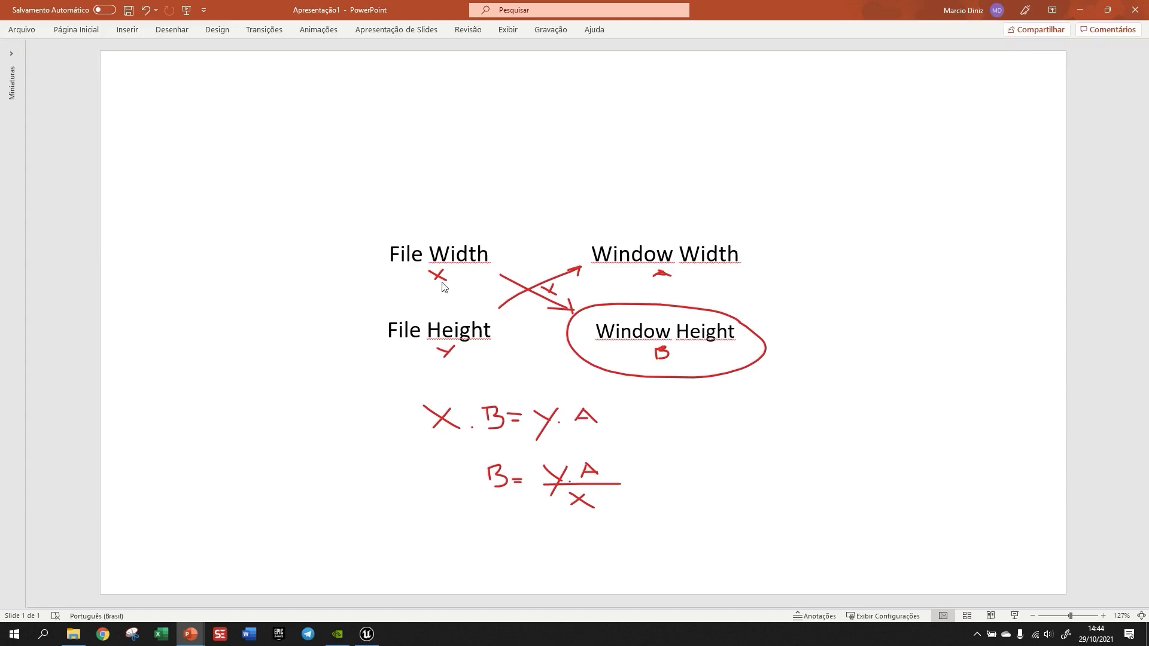
click(367, 633)
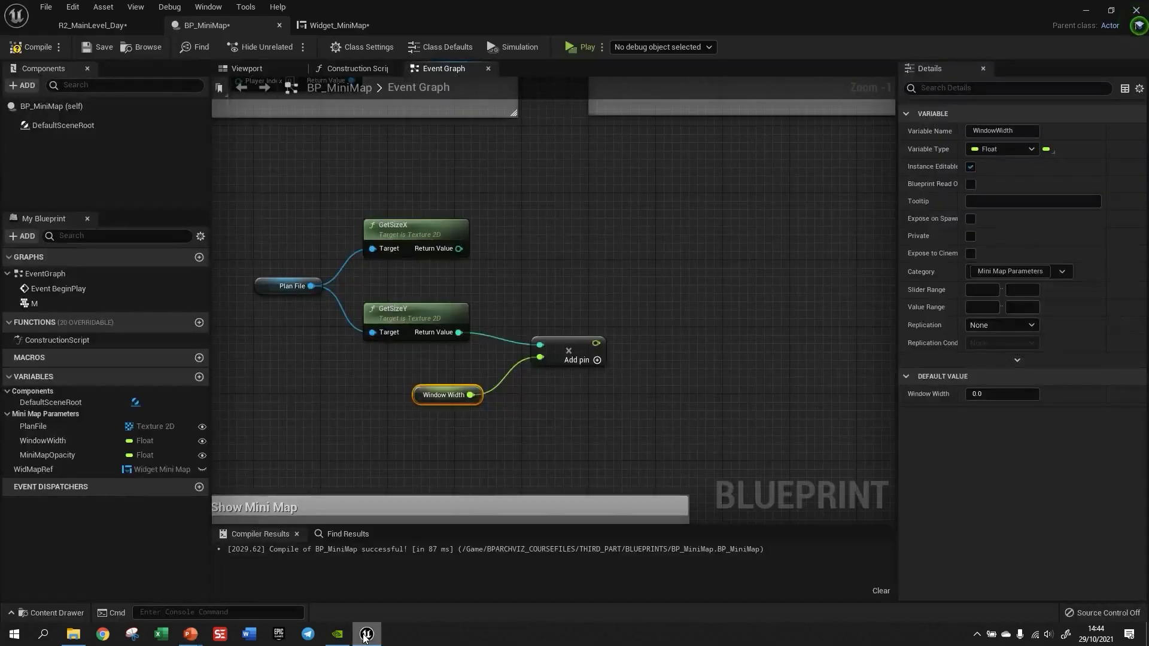
drag(596, 344, 697, 224)
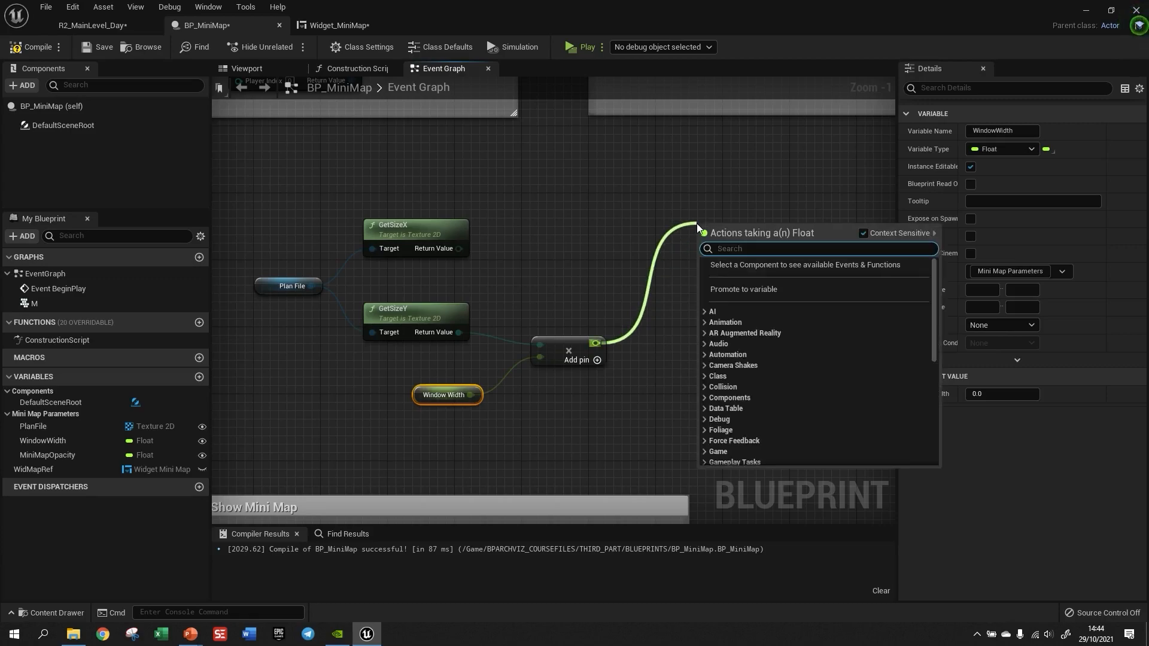
text(/)
click(731, 287)
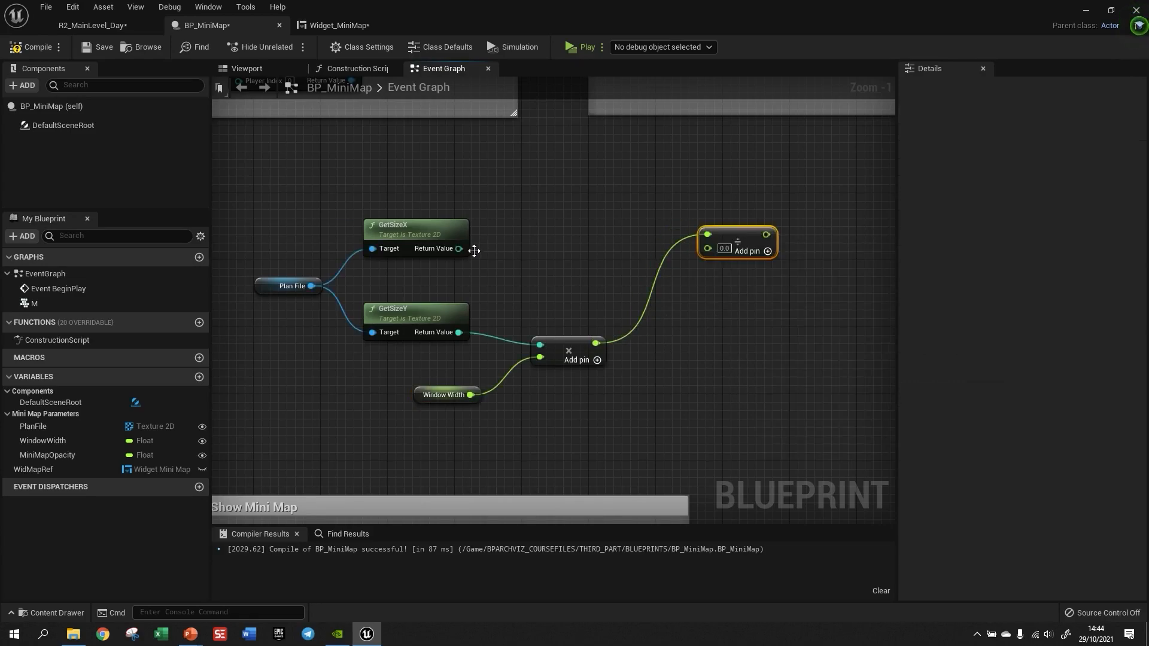
drag(459, 249, 729, 234)
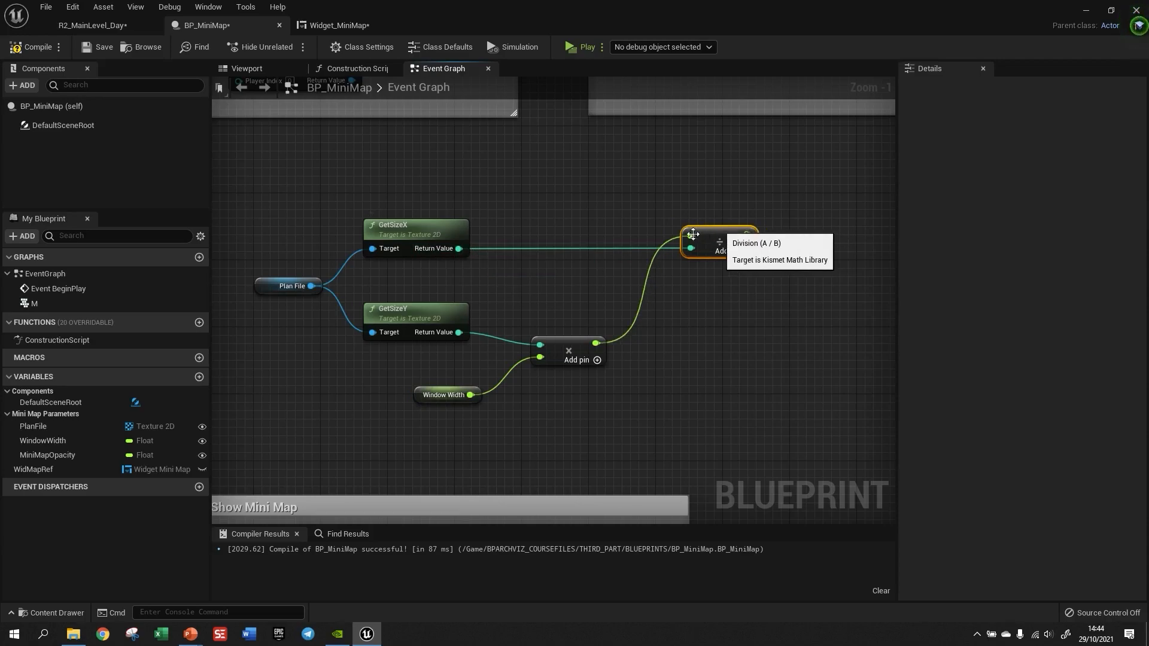
Promote the Divide output to a variable named WindowHeight and place its Set node beside the calculation.
scroll(712, 329, down, 1)
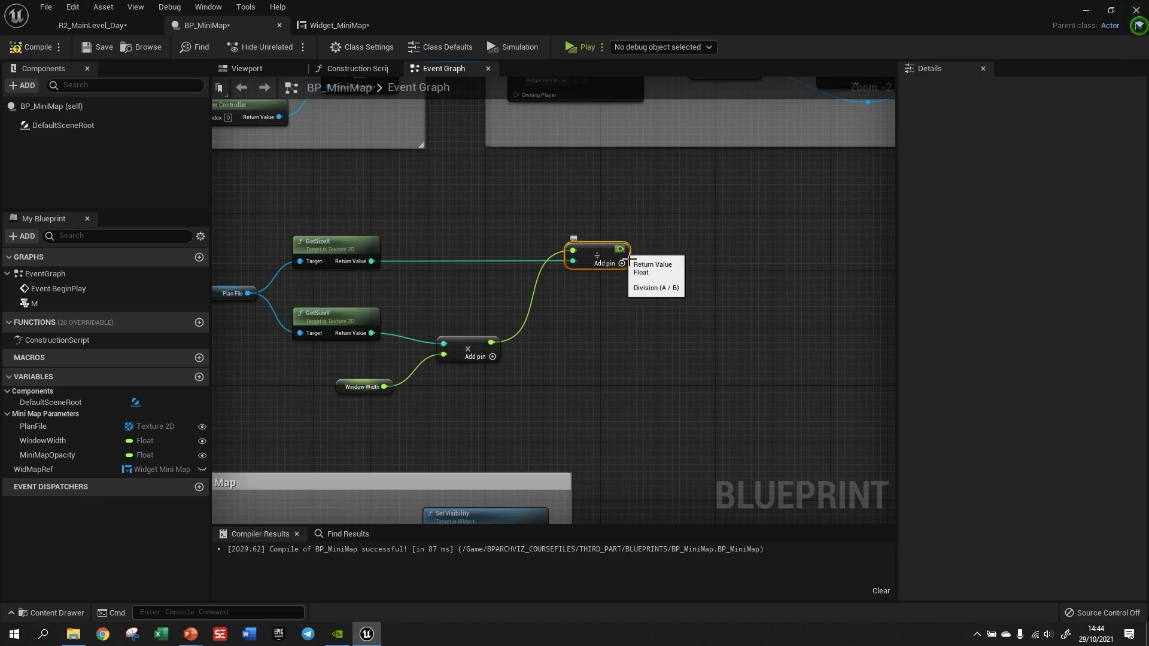
drag(621, 249, 702, 353)
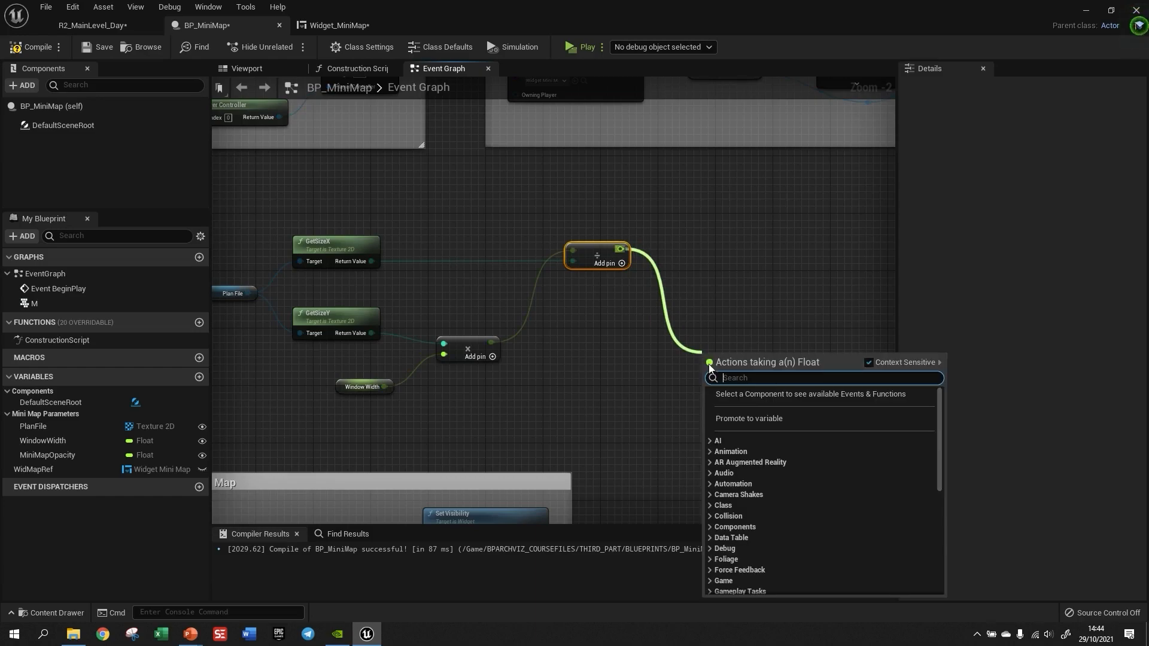
click(742, 418)
text(WindowHeight)
key(Return)
drag(788, 258, 743, 337)
Move the Set Window Height node above the Divide node and shift the calculation nodes into the space below it.
scroll(697, 365, down, 2)
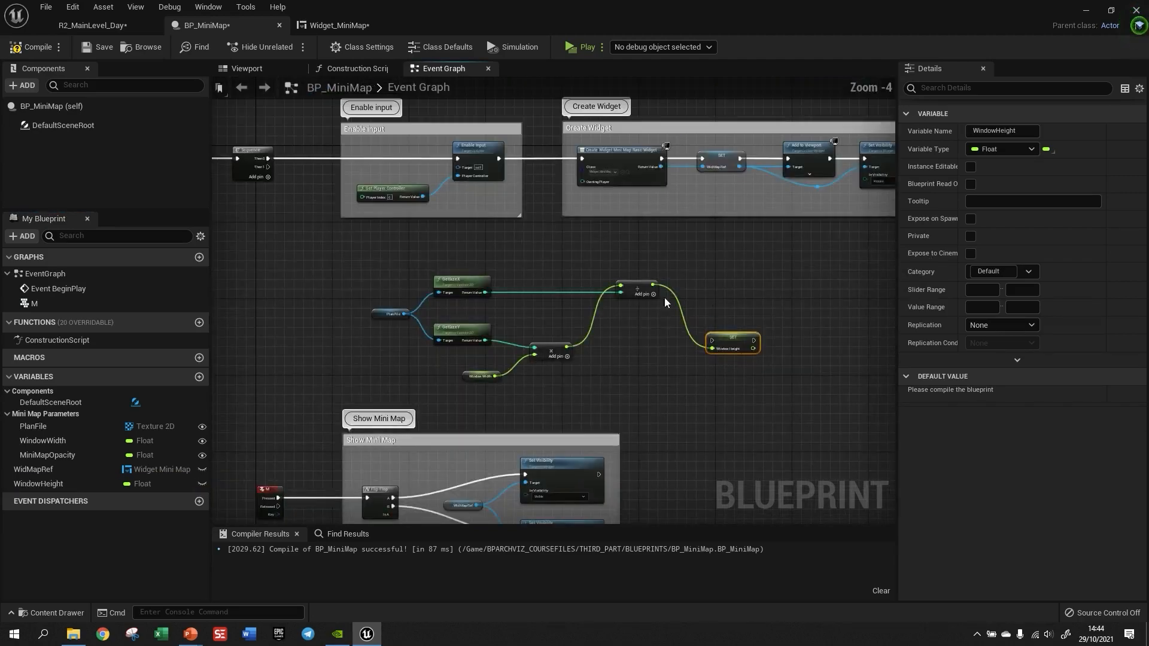
drag(741, 343, 727, 262)
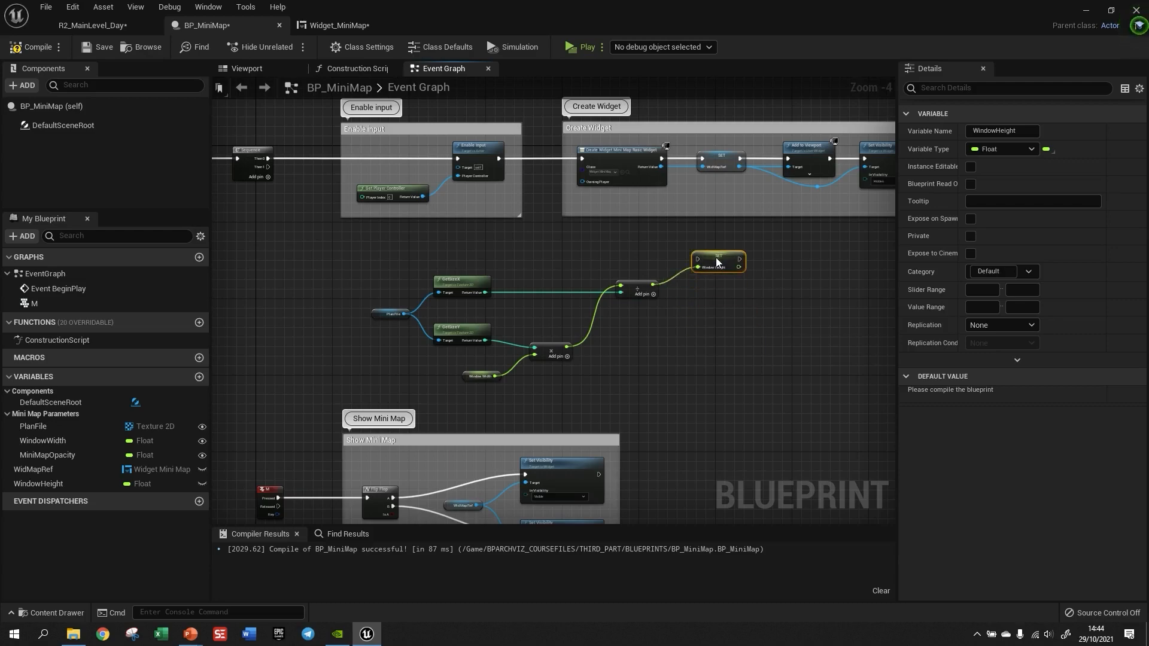
drag(350, 255, 656, 379)
drag(640, 284, 618, 299)
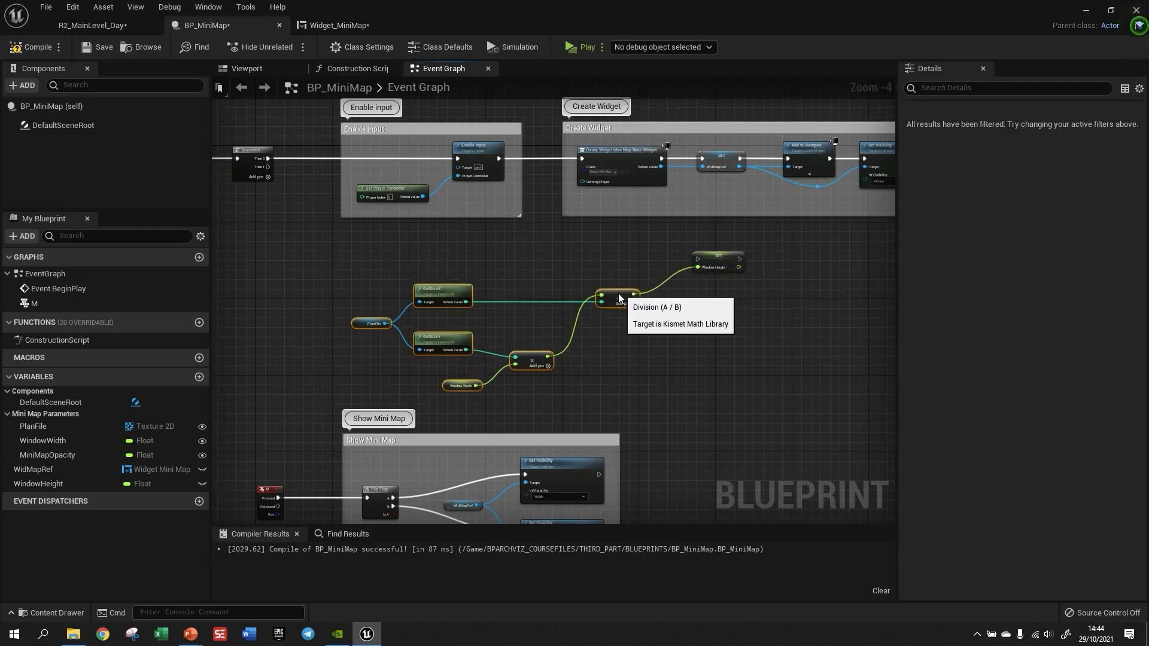
drag(720, 263, 687, 268)
Connect the Sequence's Then 1 output to the Set Window Height node, routing the wire through a reroute node below Enable Input.
drag(268, 167, 663, 264)
double_click(565, 250)
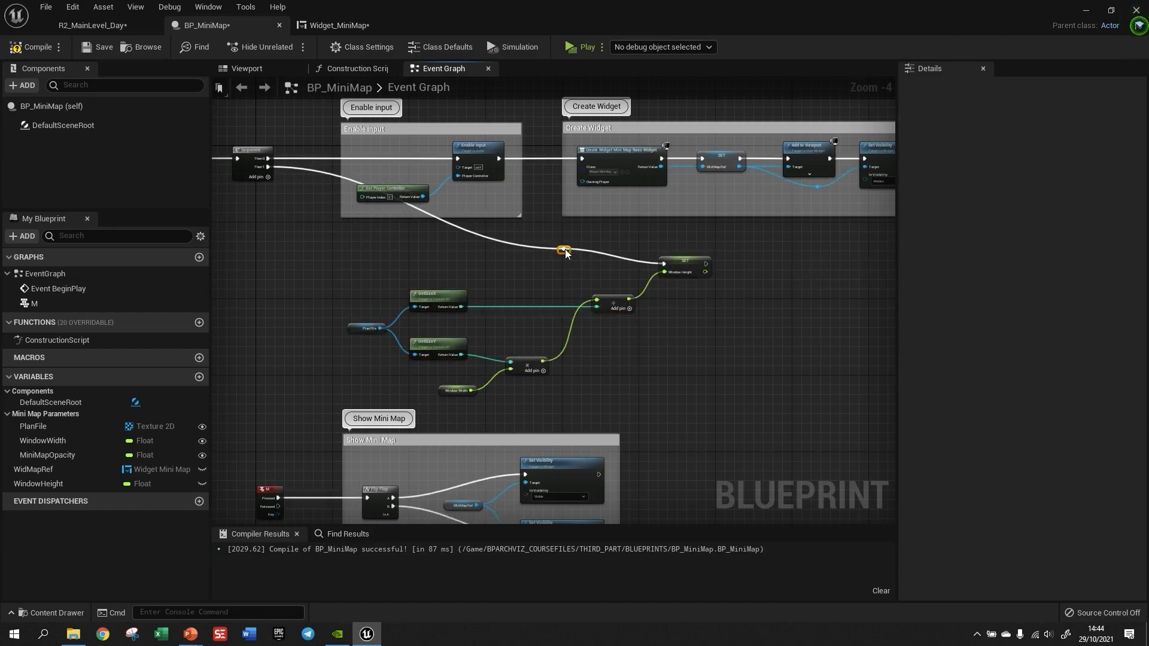
drag(565, 250, 385, 269)
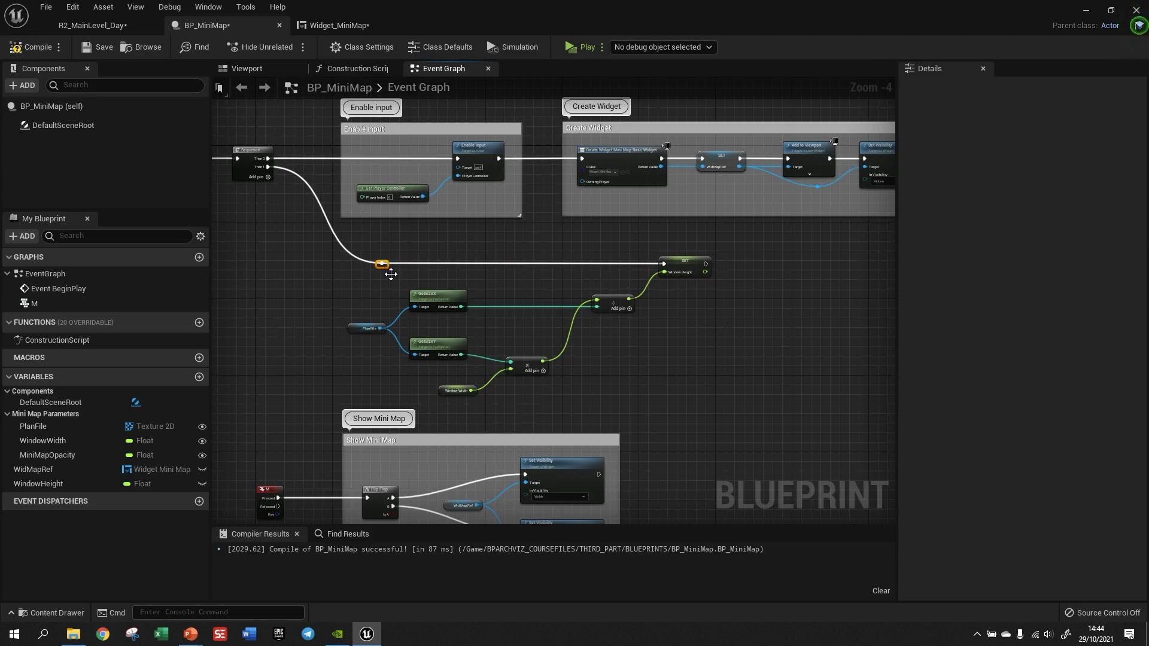
right_drag(434, 282, 455, 285)
right_drag(494, 290, 536, 299)
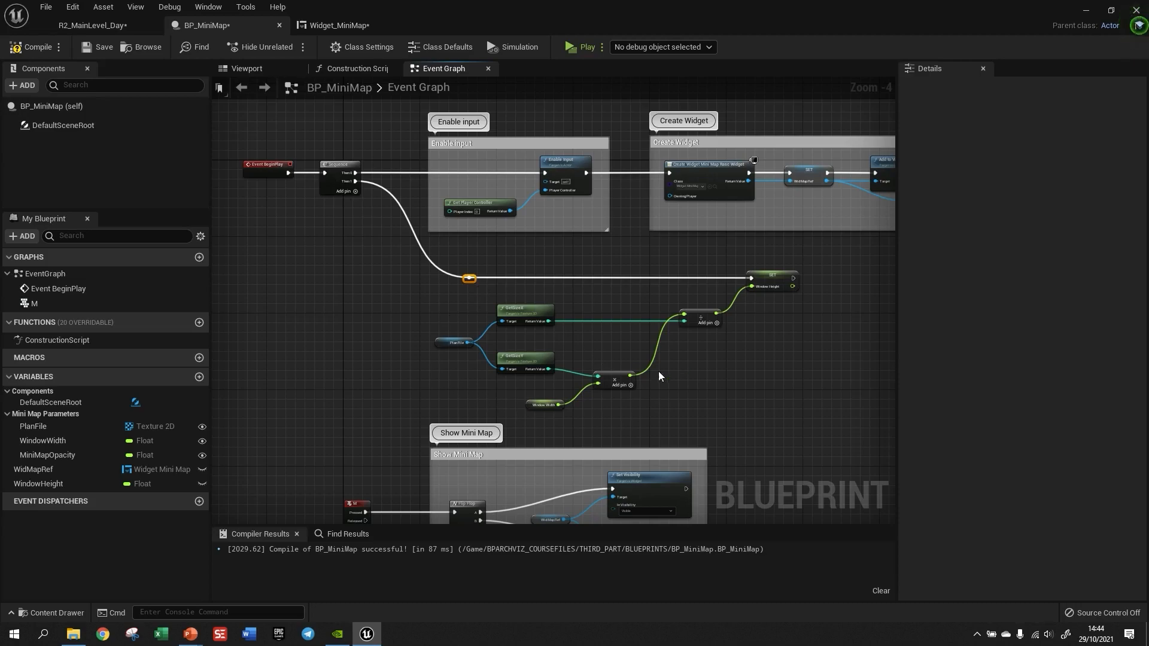
Review the Mini Map Parameters of BP_MiniMap in the level, and compile and save the blueprint.
click(111, 25)
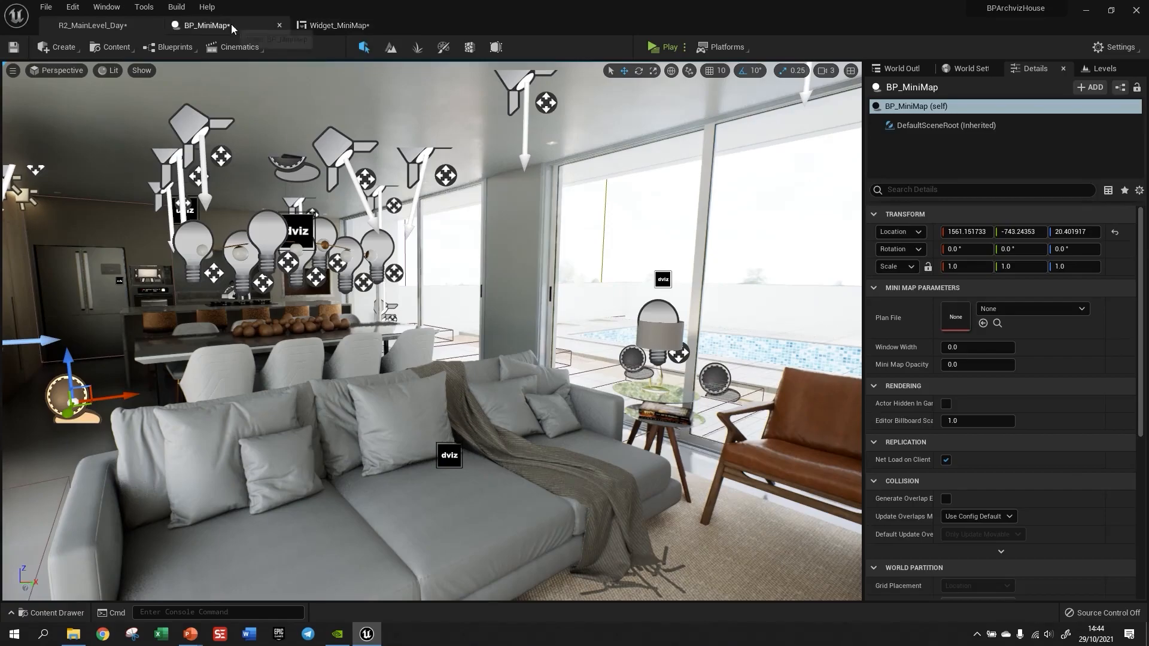
click(207, 26)
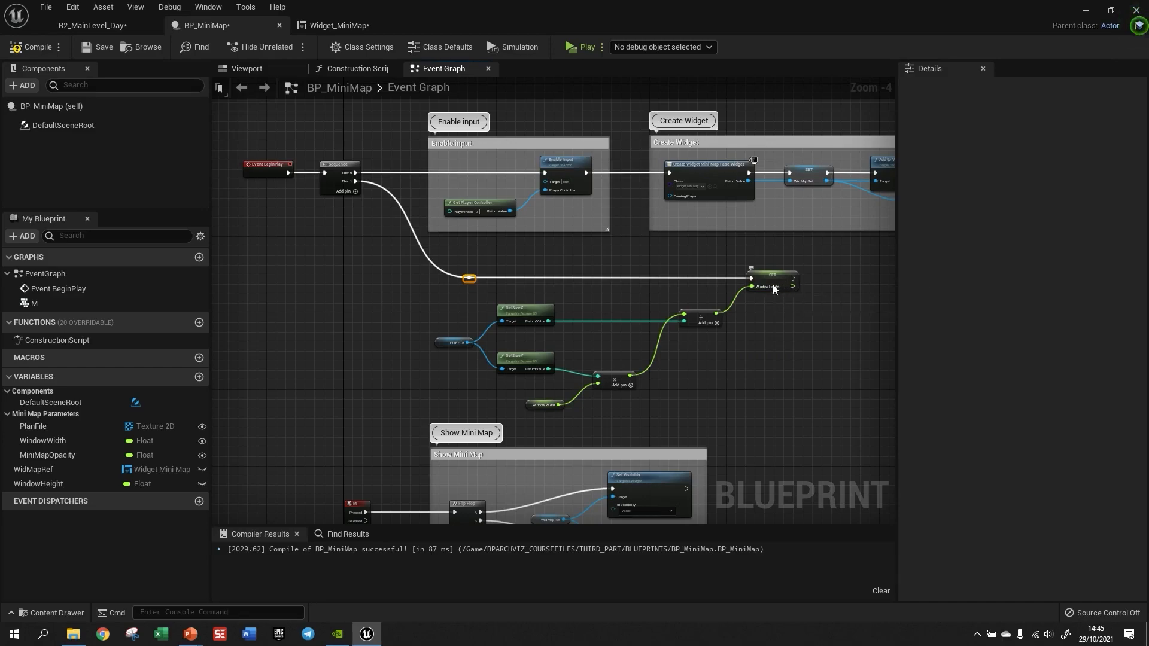
click(784, 318)
click(36, 48)
click(98, 47)
Wrap the window height nodes in a comment titled Get MiniMap Proportion, align it with the Show Mini Map comment, and compile the blueprint.
drag(379, 267, 841, 421)
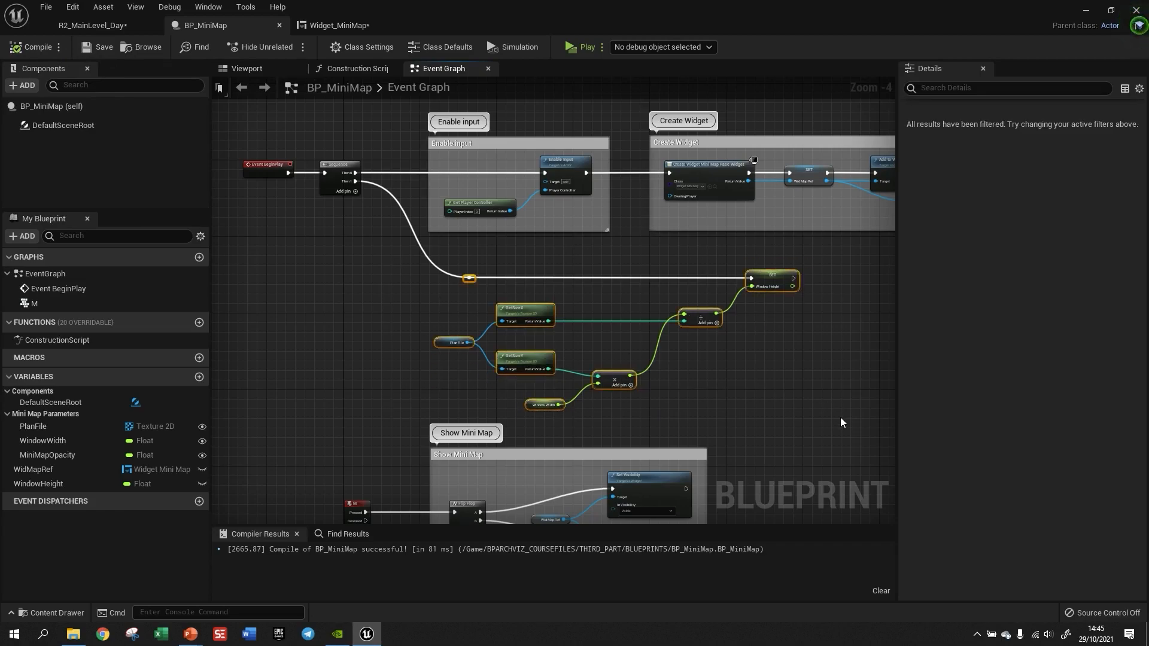
key(c)
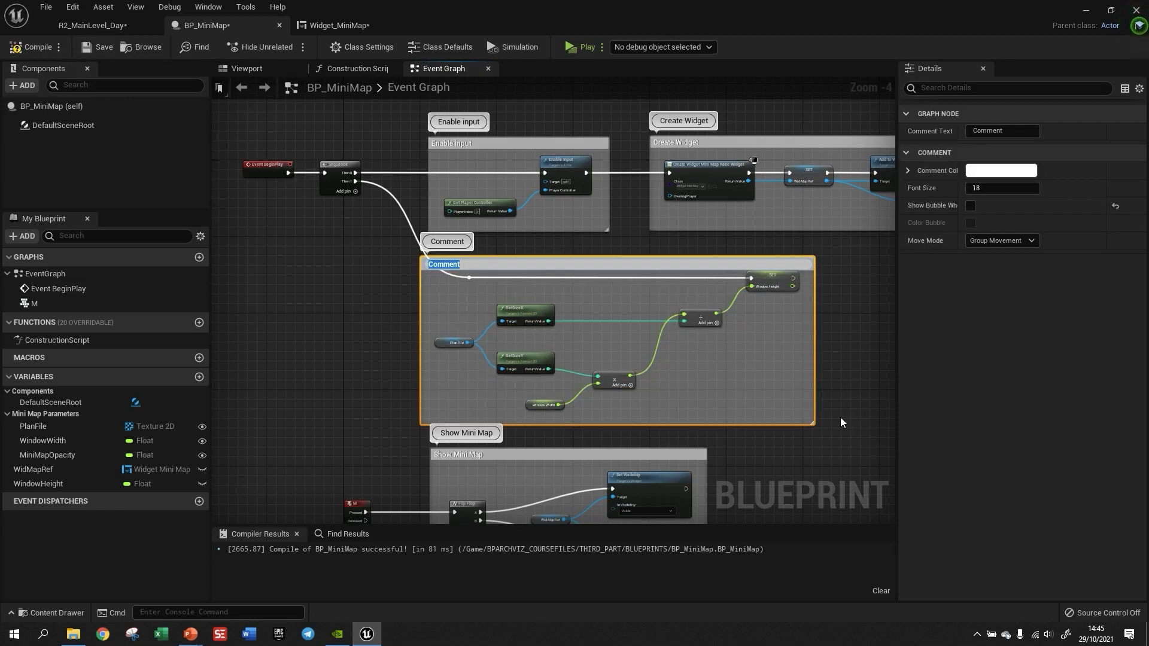
text(Get MiniMap Proportion)
click(417, 329)
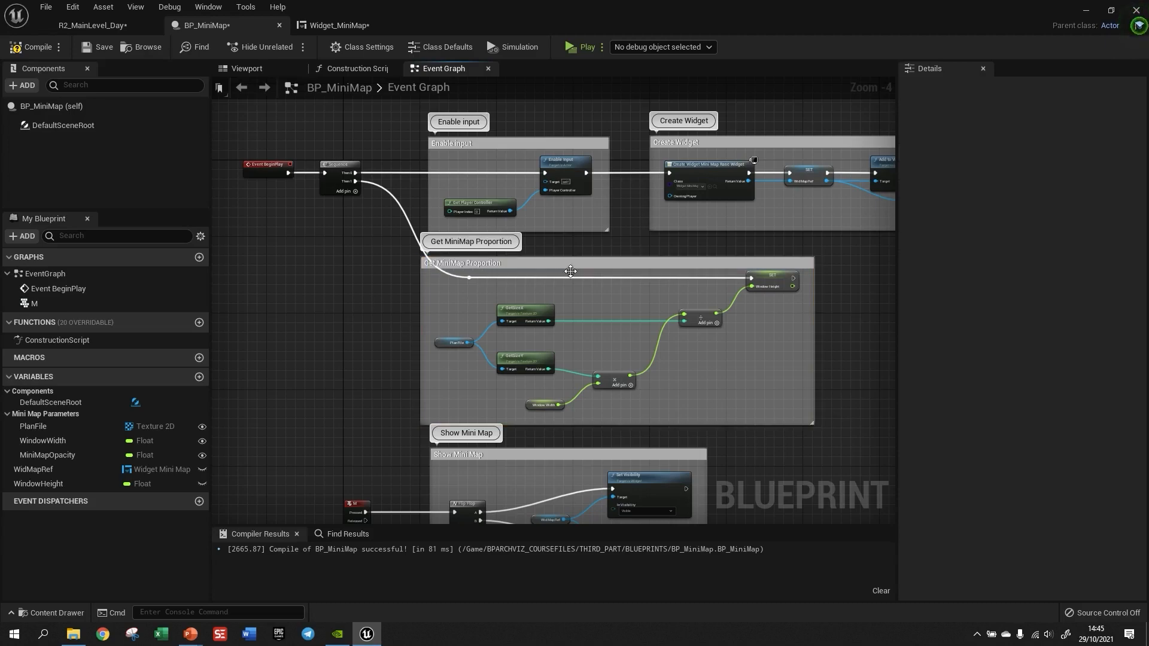
drag(565, 263, 573, 261)
click(239, 190)
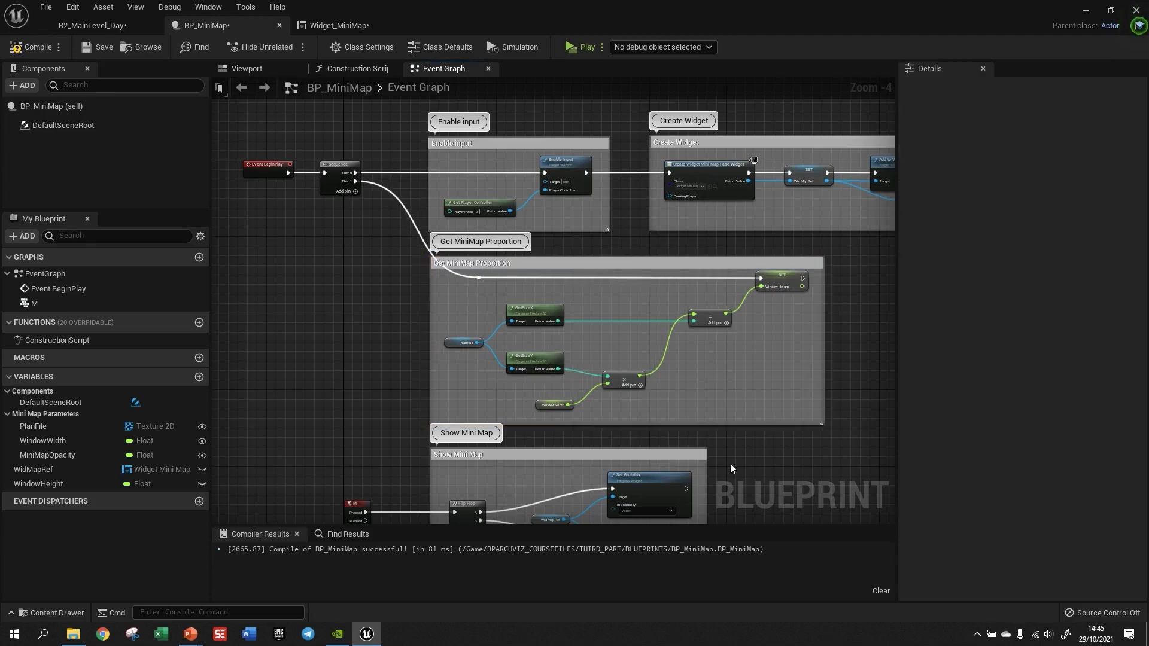
click(35, 52)
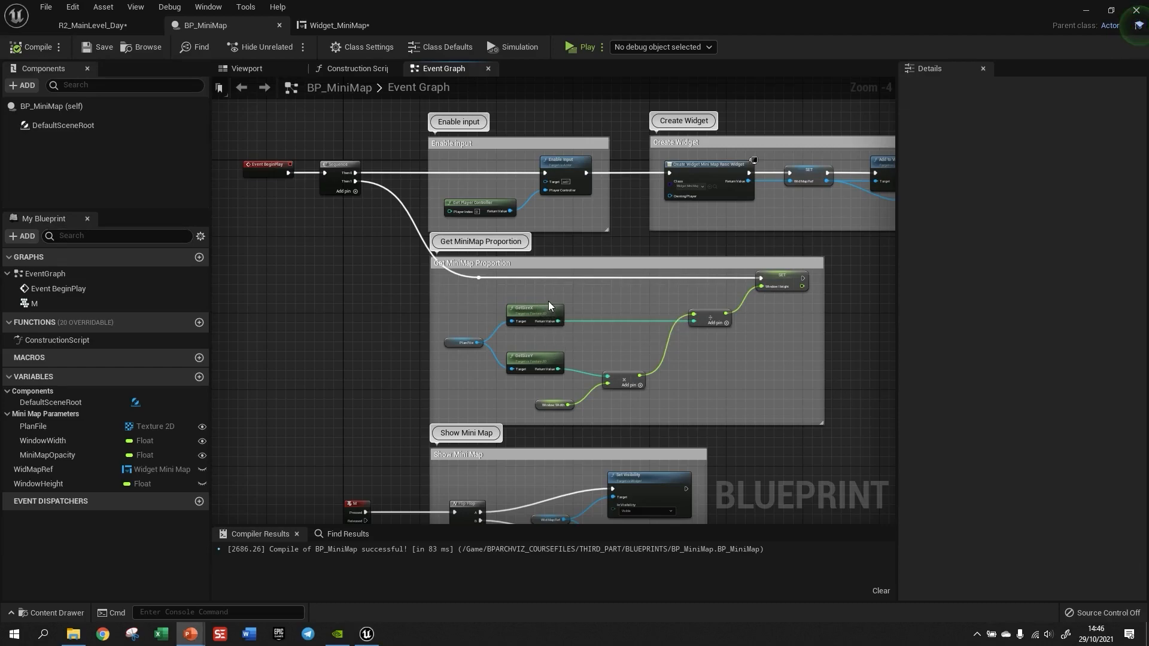
click(31, 48)
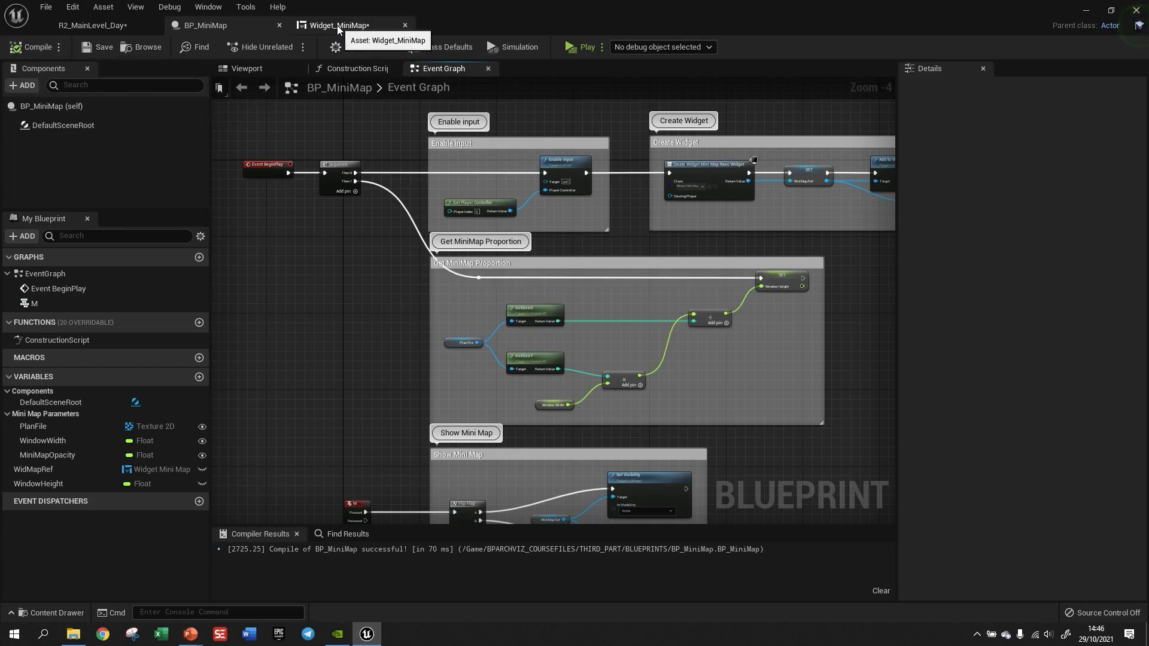
Add a Canvas Panel at about X 1340, Y 220 inside Widget_MiniMap's root canvas and anchor it to the top-right corner.
click(338, 27)
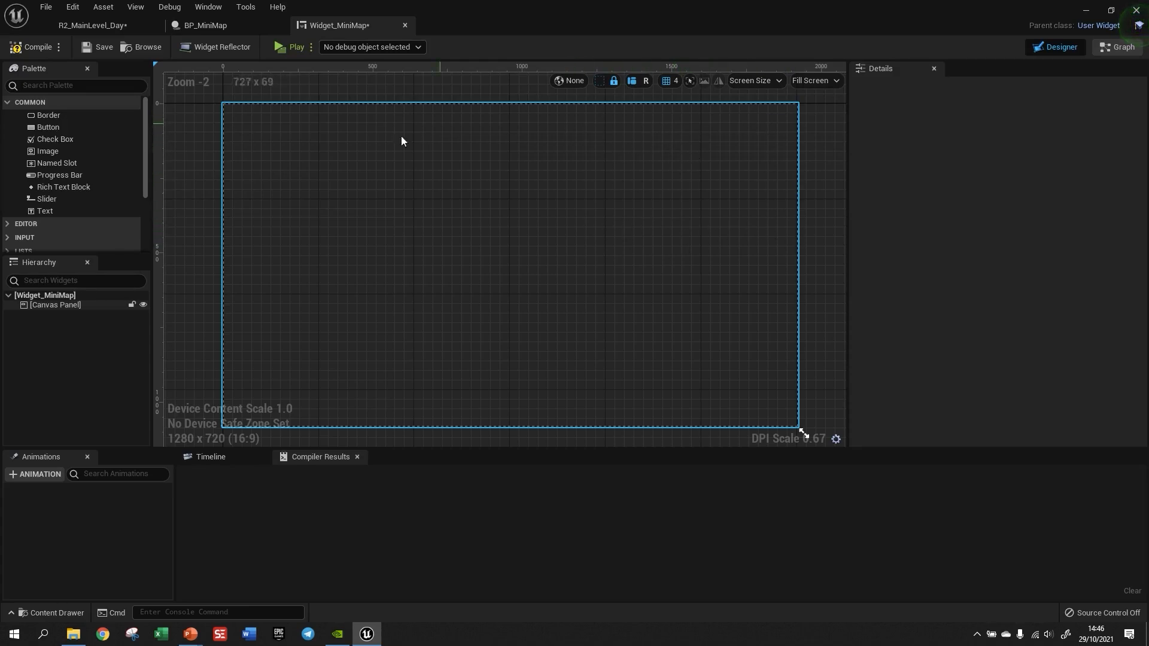
click(78, 26)
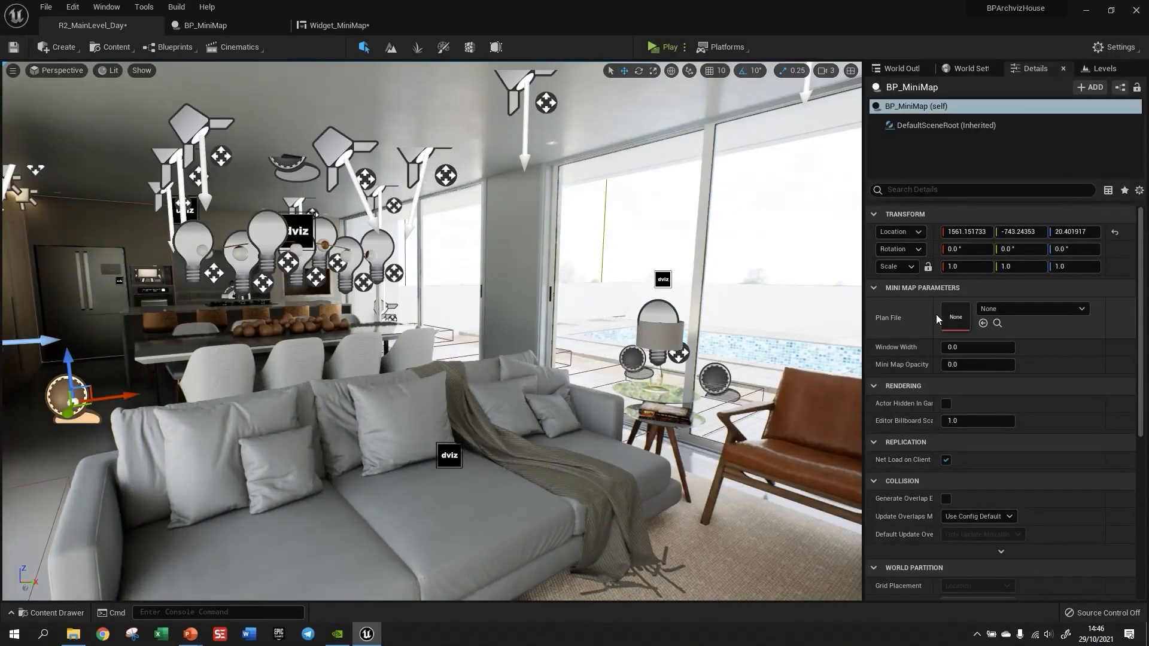
click(353, 25)
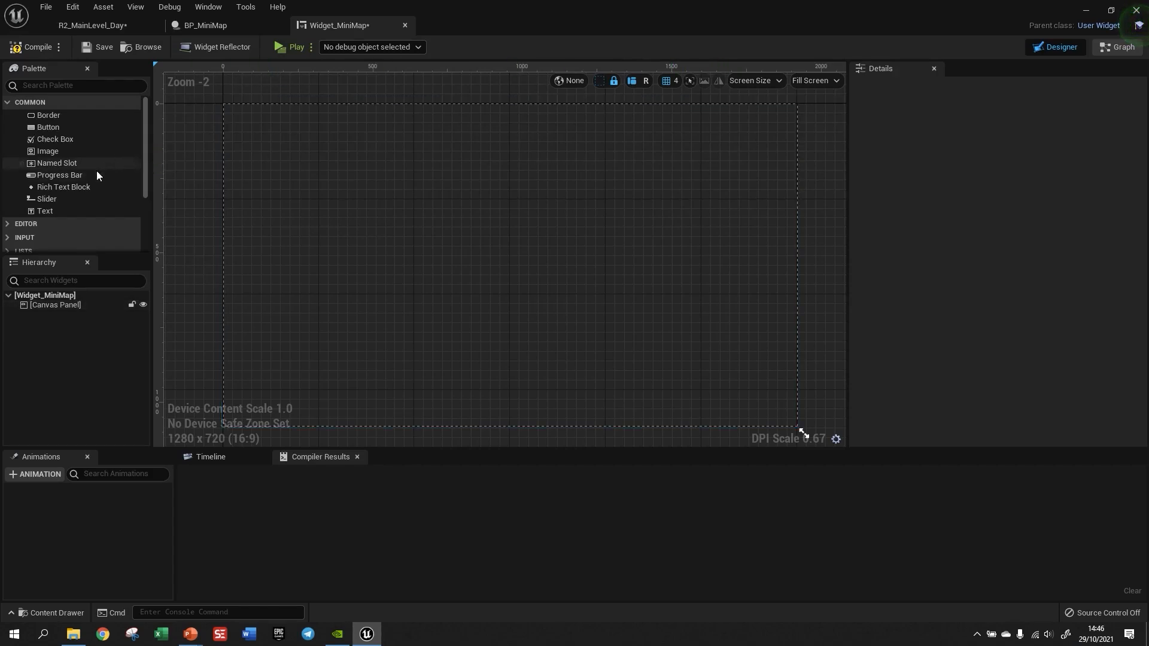
drag(144, 174, 144, 235)
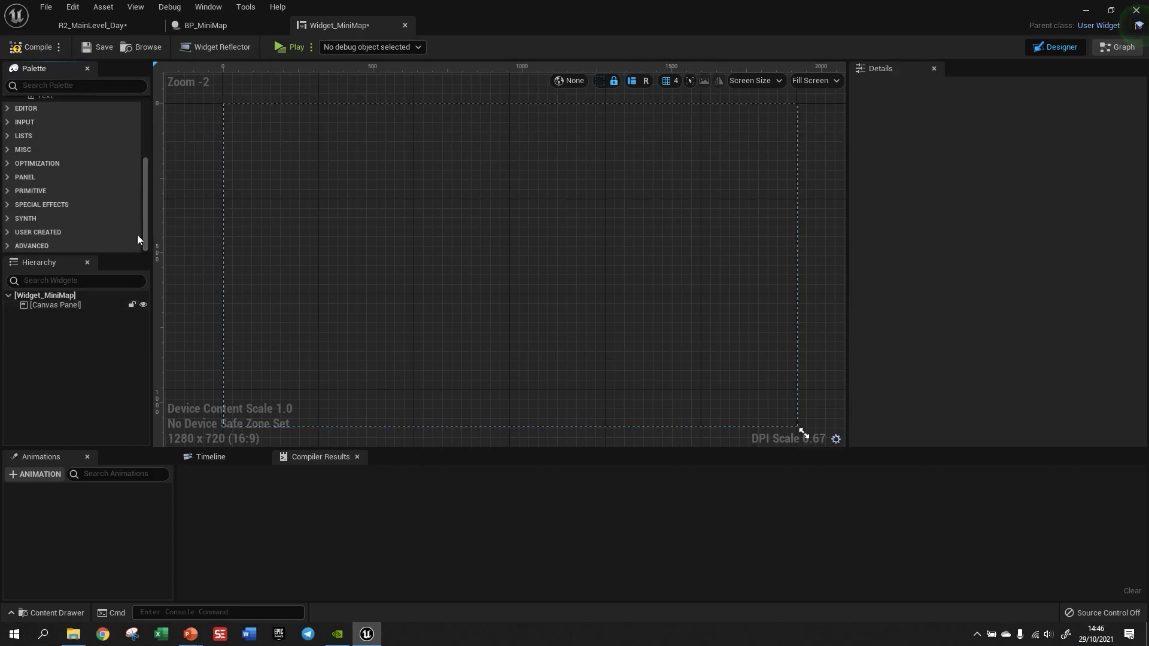
click(7, 178)
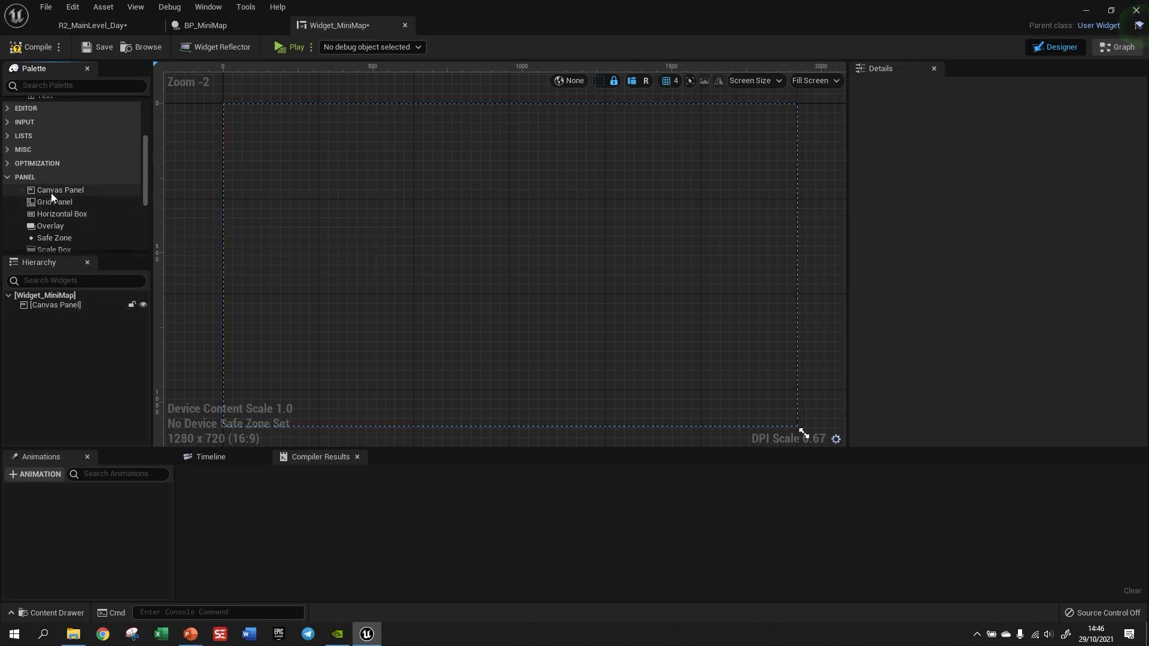
drag(52, 192, 624, 169)
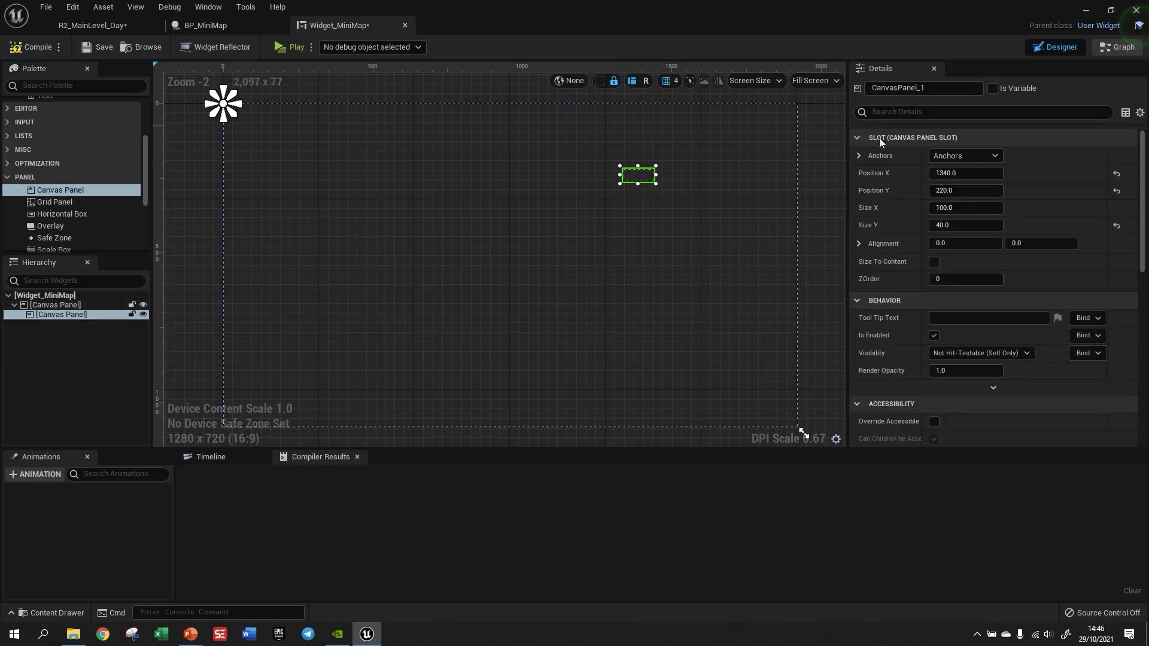
click(997, 156)
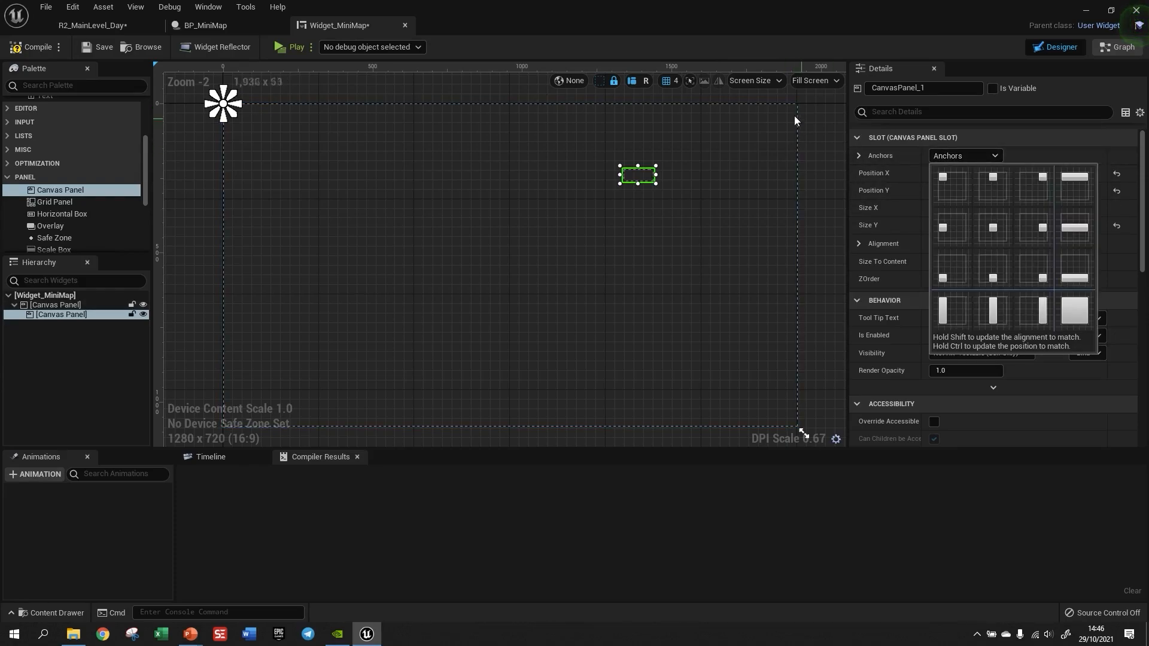
click(1037, 184)
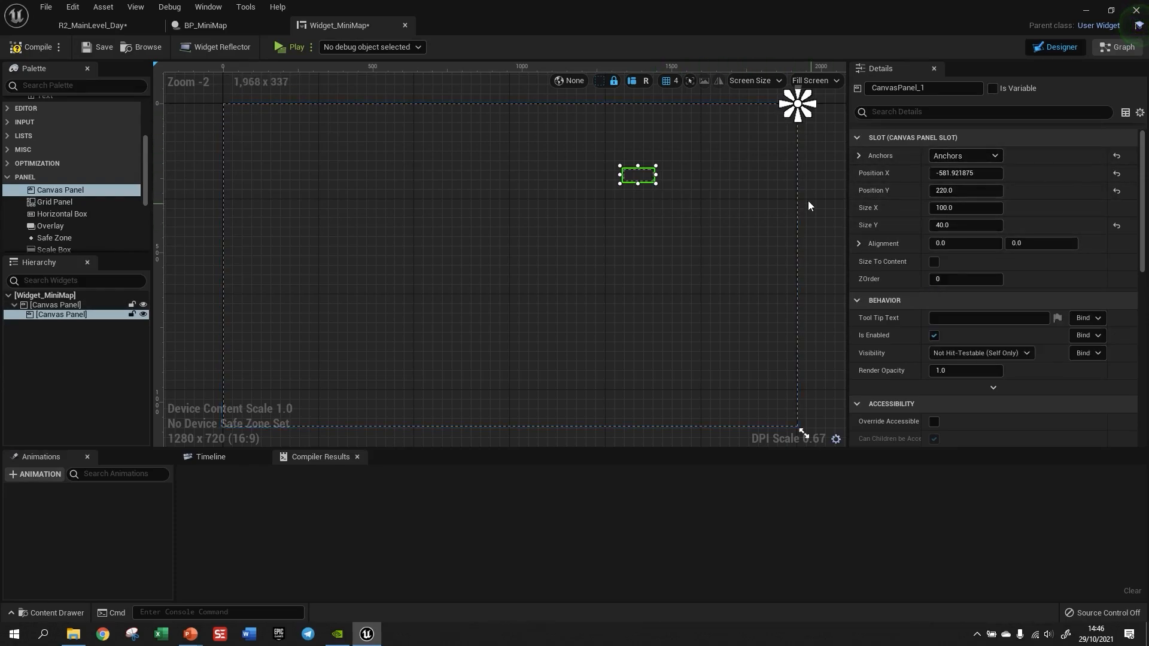
Set the nested Canvas Panel's position to X 0, Y 0 and its X alignment to 1.
drag(644, 174, 736, 140)
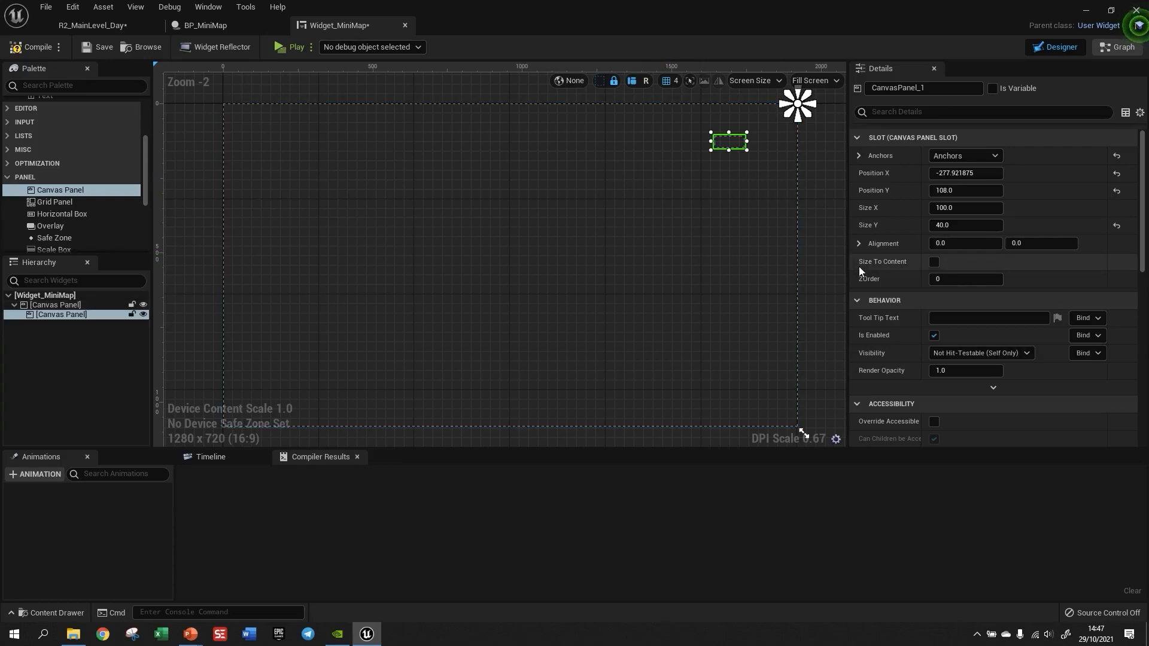
click(965, 173)
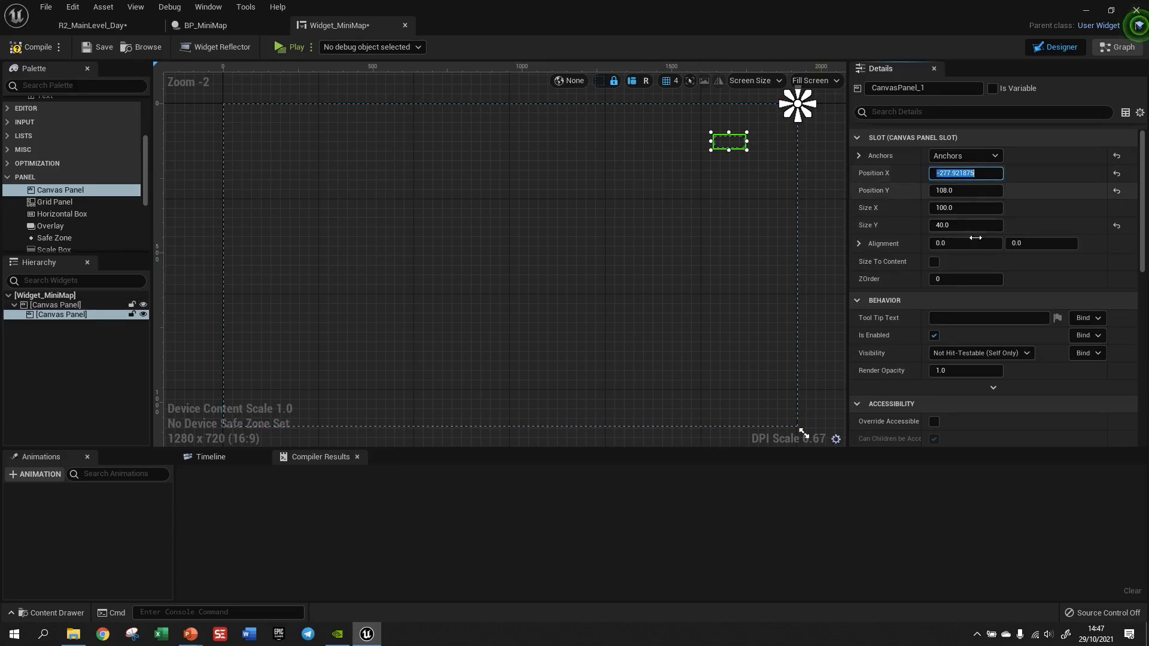
text(0)
key(Tab)
text(0)
key(Tab)
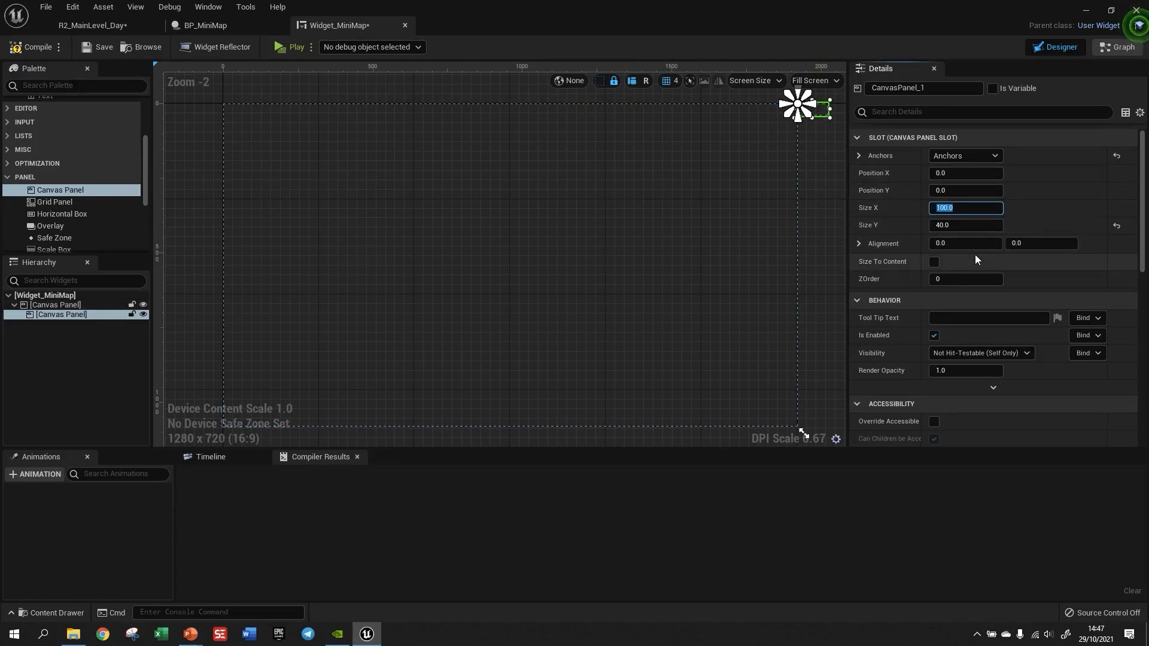
click(960, 243)
text(1)
key(Return)
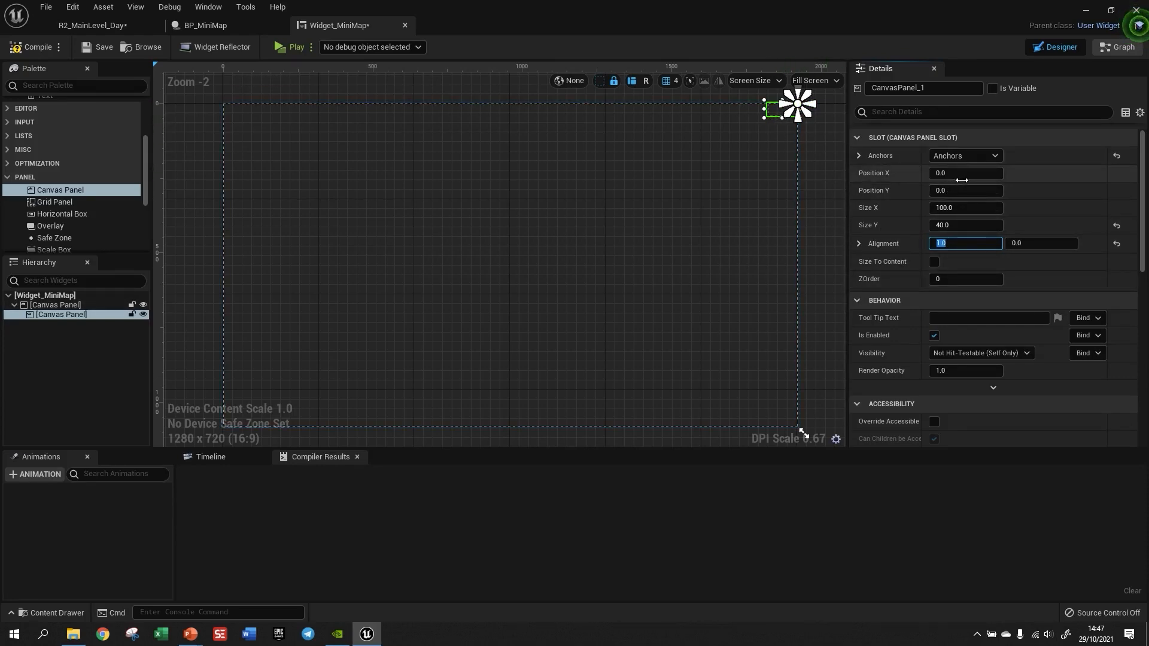
Offset the nested Canvas Panel to position X -40, Y 40 and enable Size To Content.
click(961, 178)
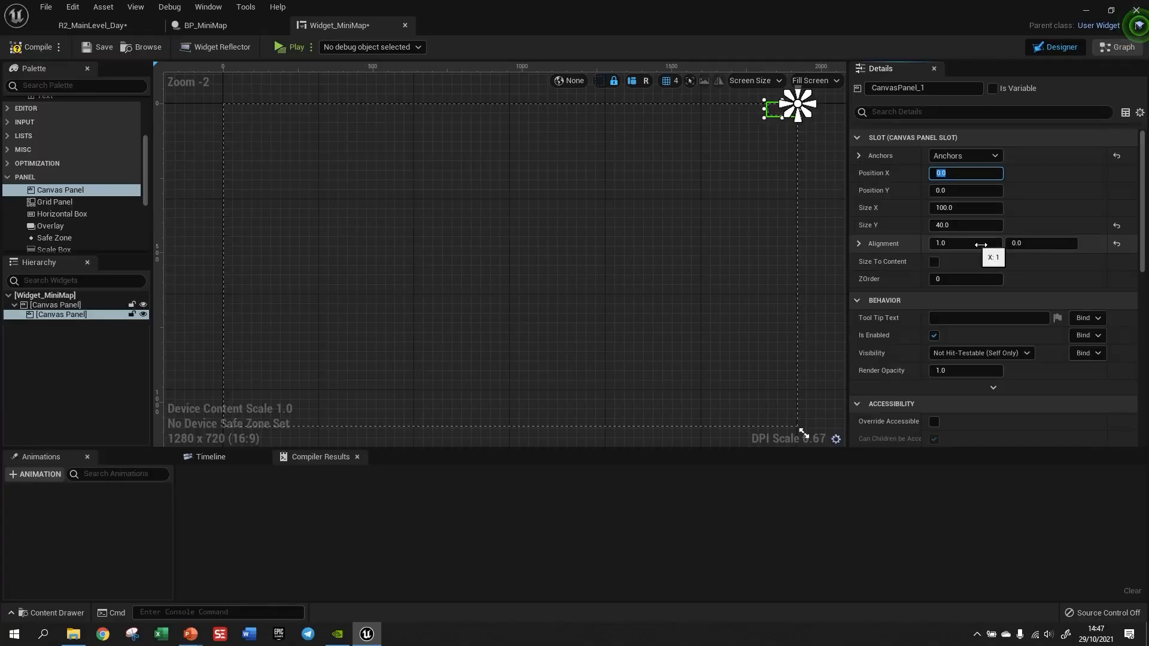
text(-40)
key(Tab)
text(40)
key(Return)
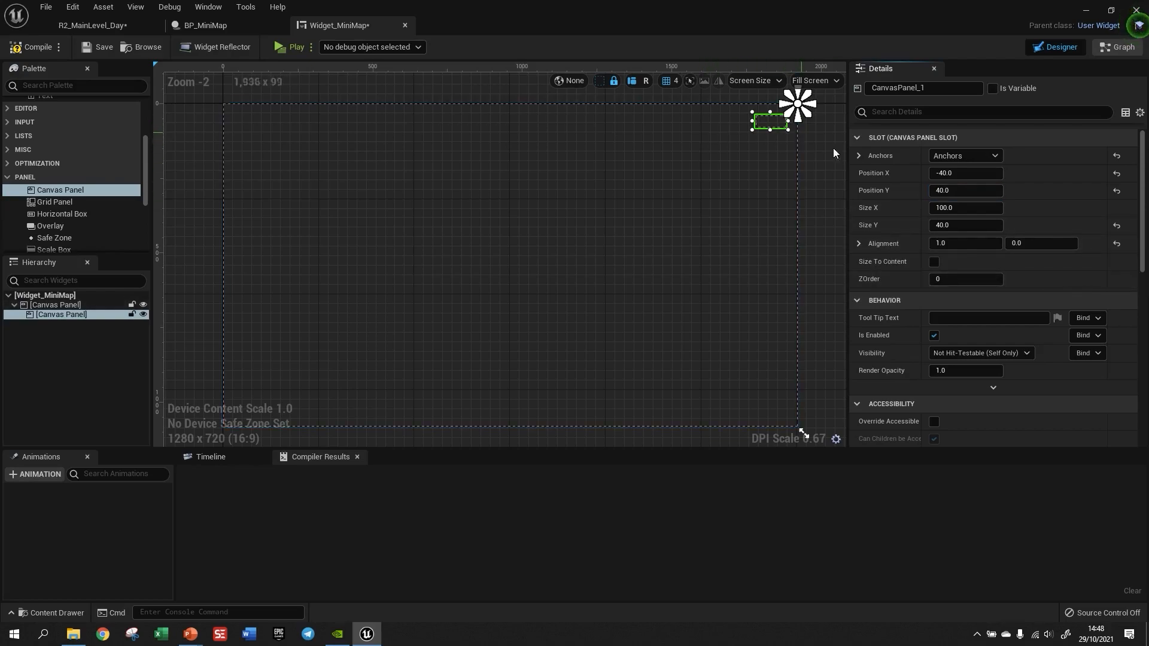
click(934, 262)
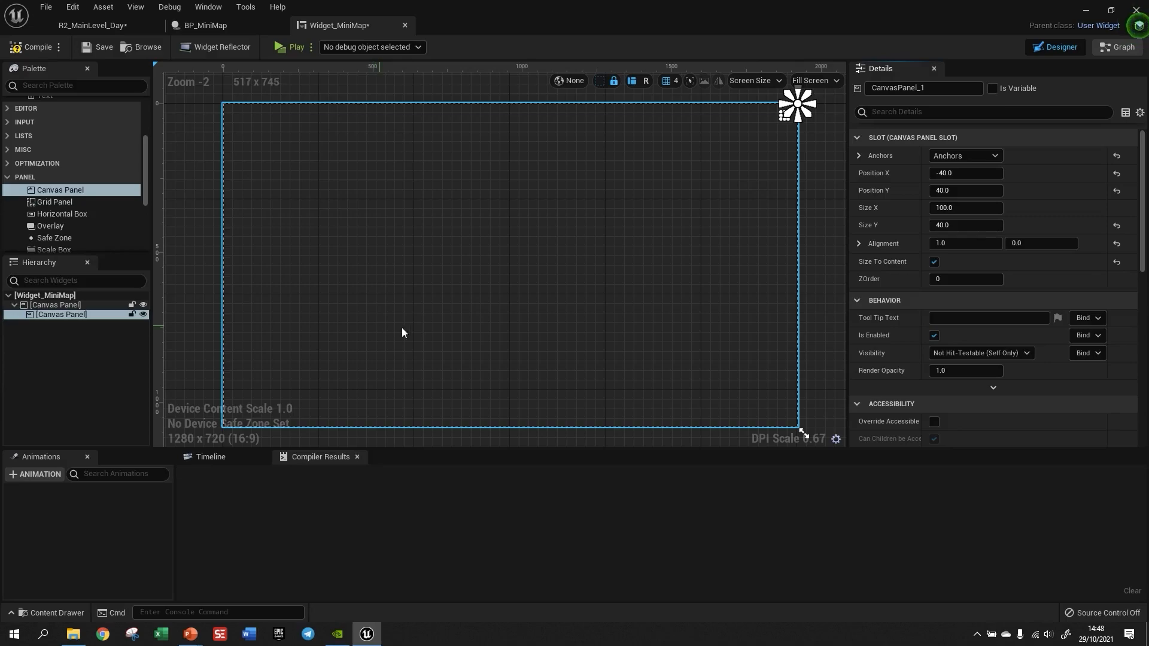
Add an Image widget inside the nested Canvas Panel and name it PlanFile.
drag(142, 177, 142, 116)
click(49, 155)
drag(49, 158, 61, 317)
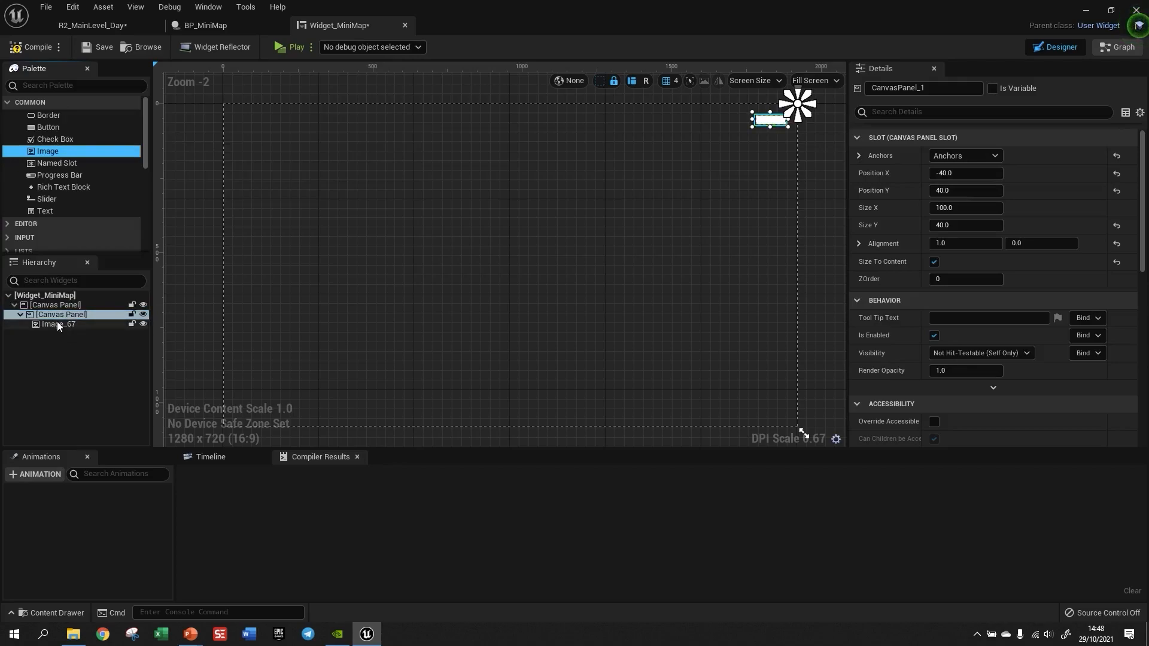
click(57, 325)
click(926, 89)
text(PlanFile)
key(Return)
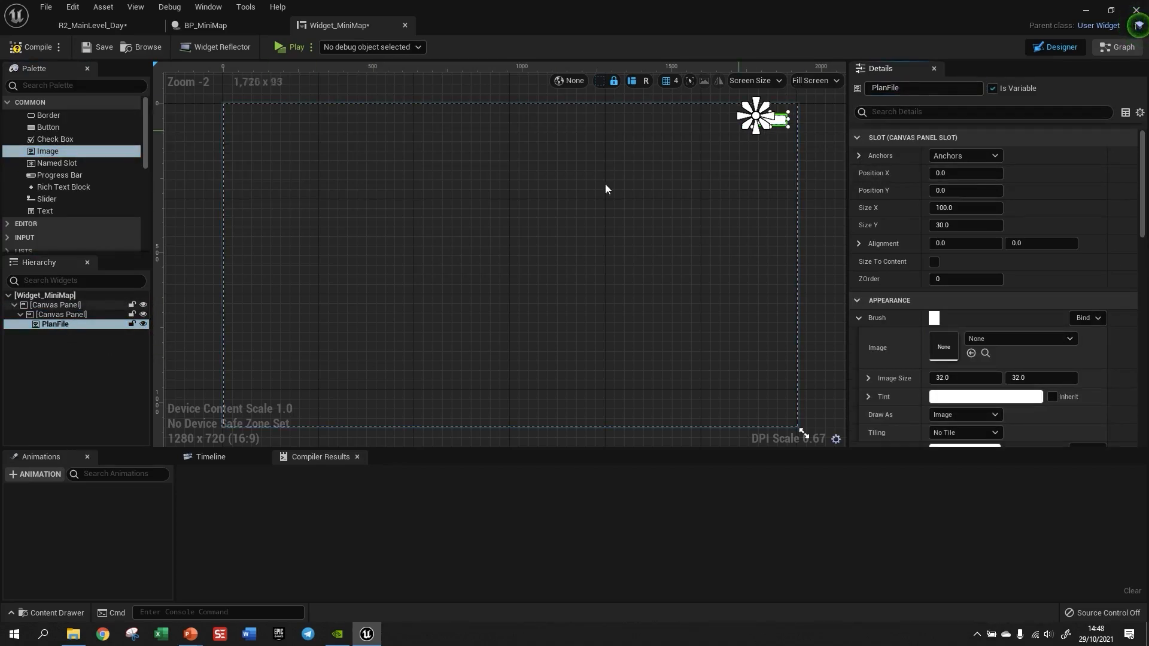
Rename the image widget to PlanJPEGFile.
click(929, 93)
click(932, 96)
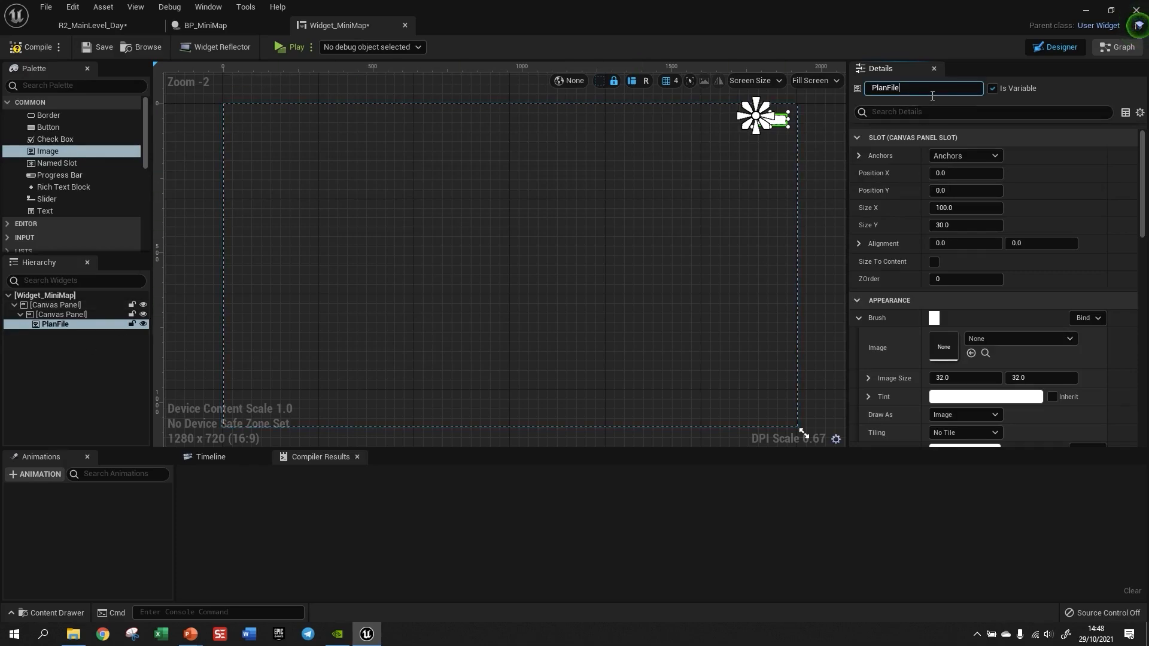
text(JPEG)
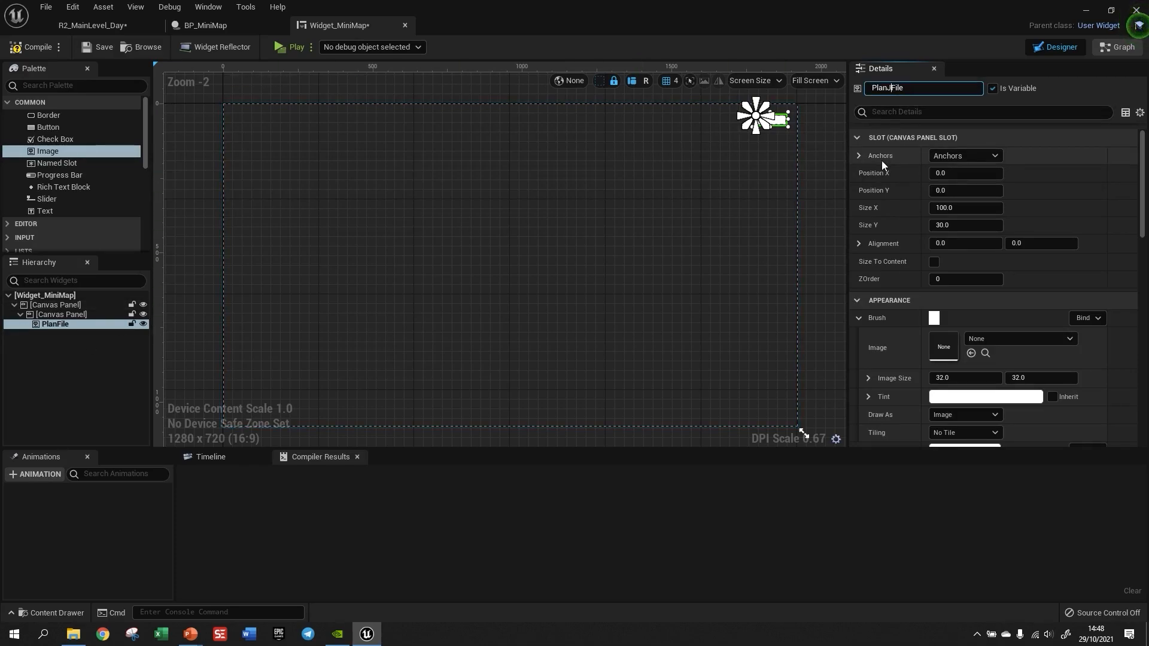
key(Return)
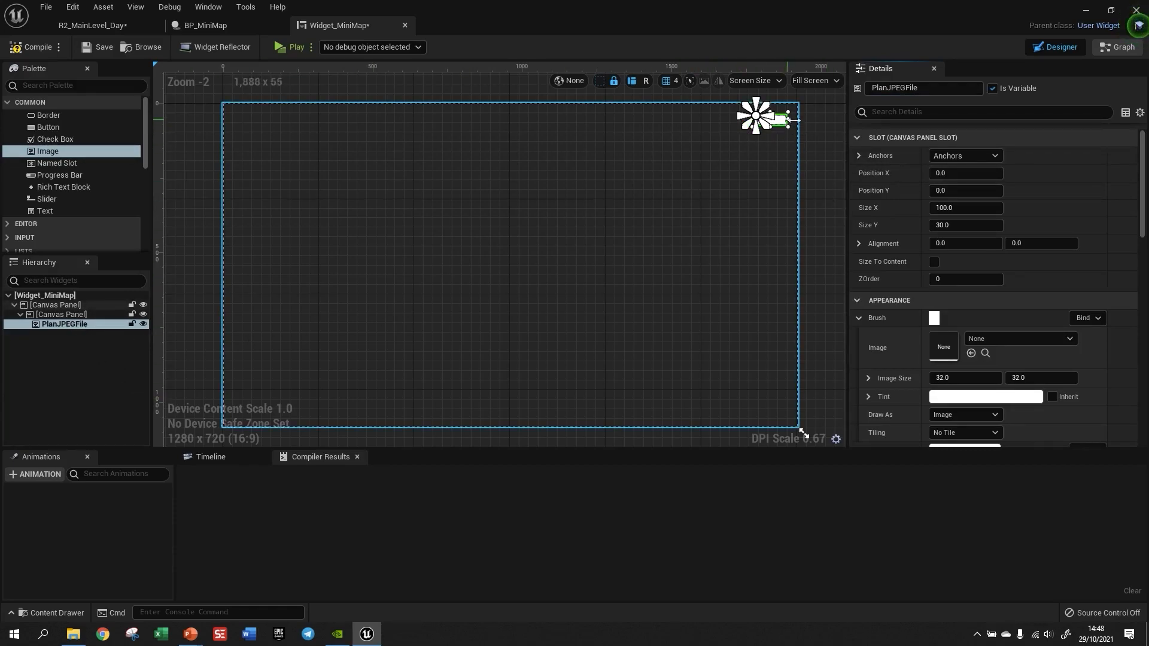
Anchor the PlanJPEGFile image to the top-right corner and set its size to X 500, Y 280.
click(997, 156)
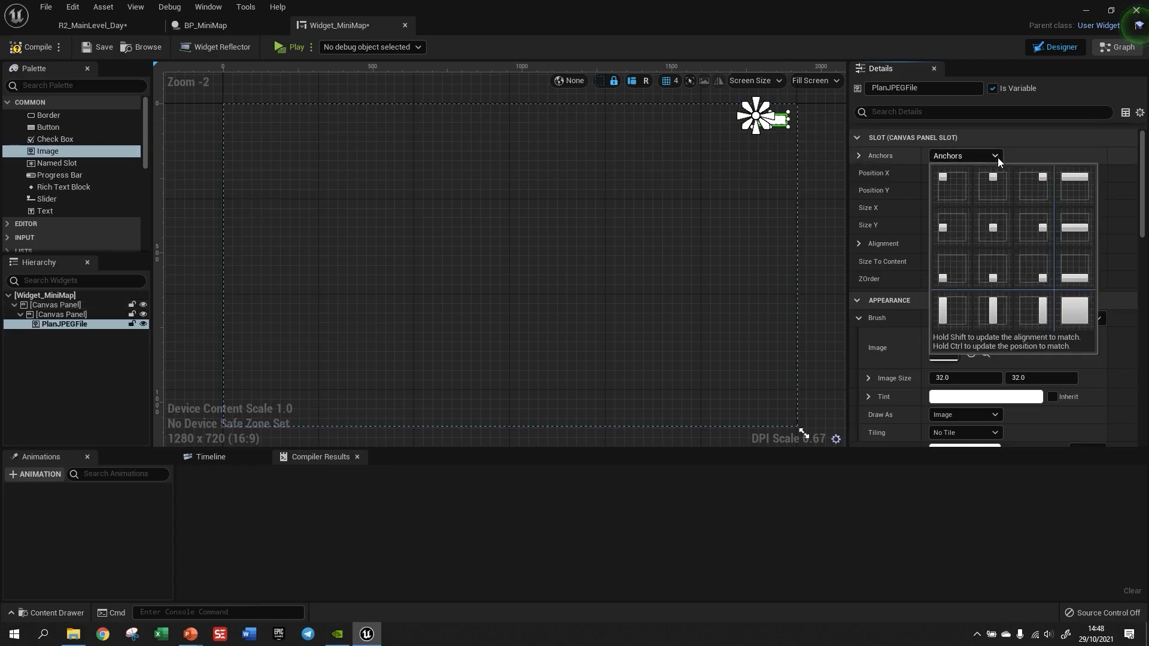
click(1042, 187)
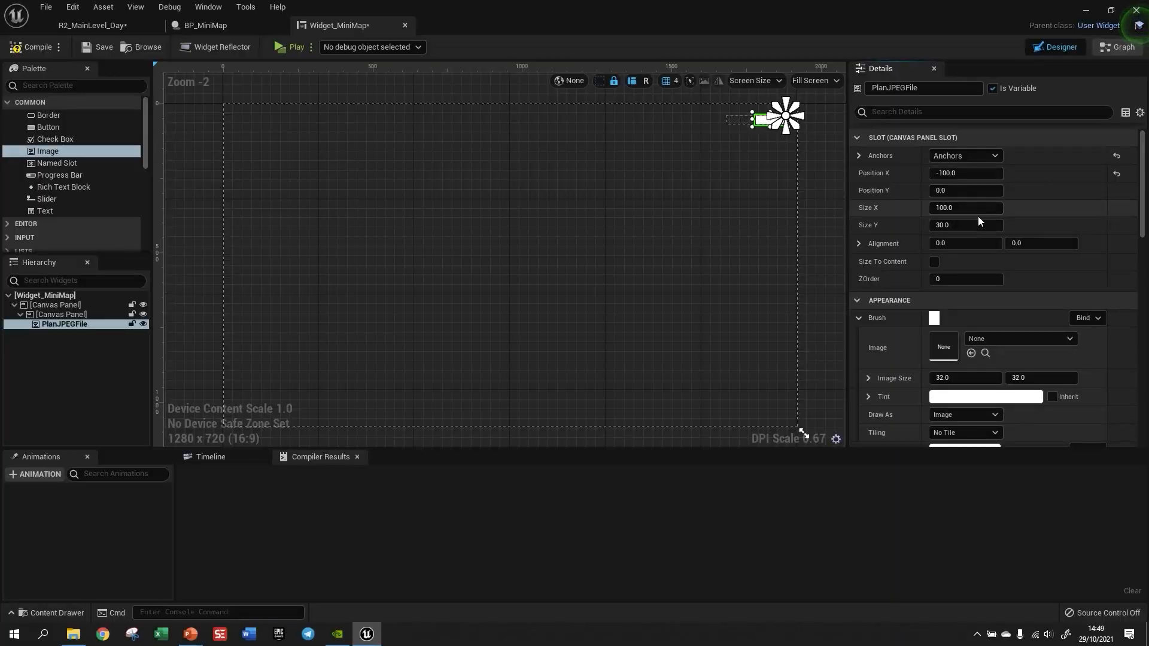
click(977, 210)
text(500)
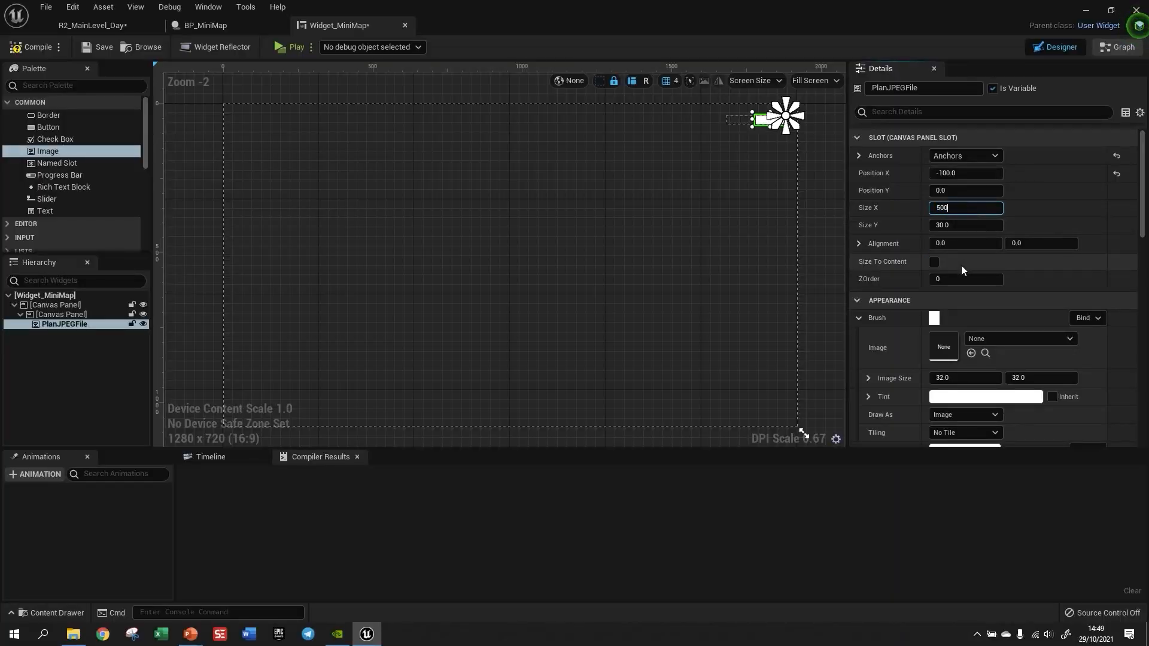
key(Tab)
text(280)
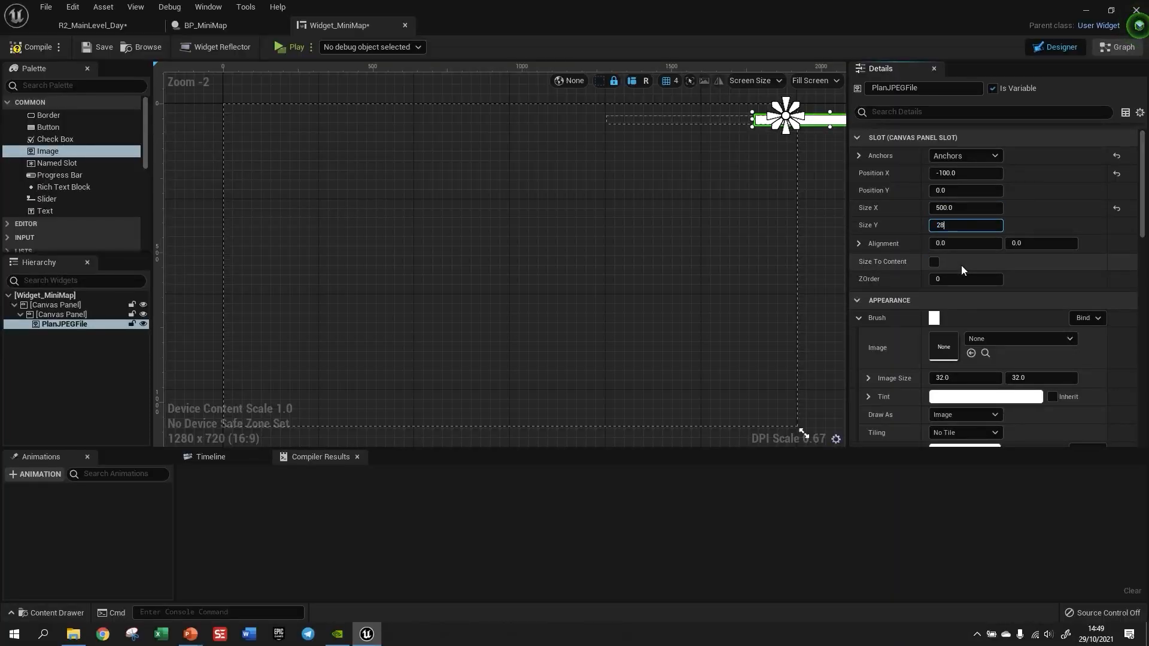
key(Return)
Set the PlanJPEGFile image's X alignment to 1 and its X position to 0.
click(978, 245)
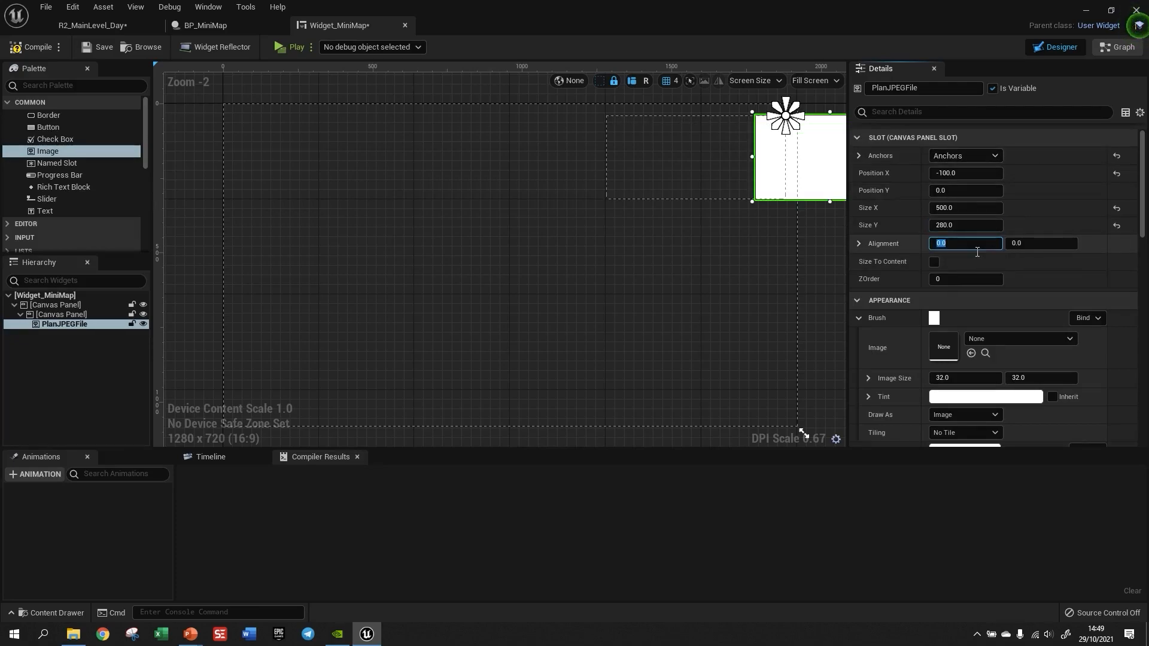
text(1)
key(Return)
click(965, 174)
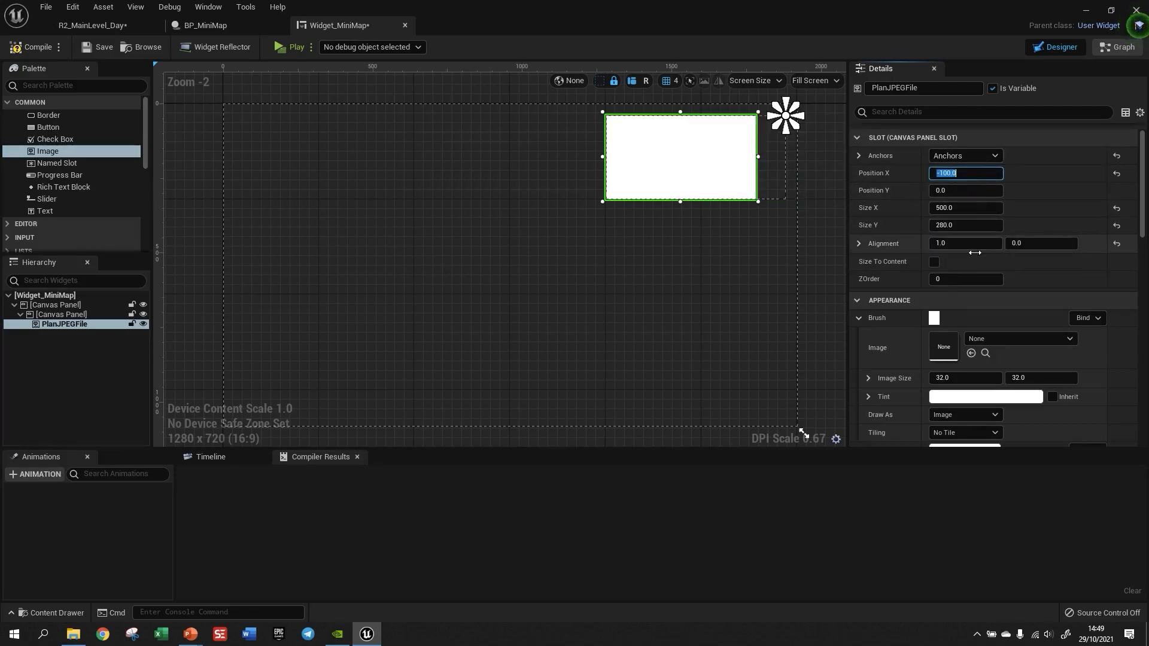
text(0)
key(Return)
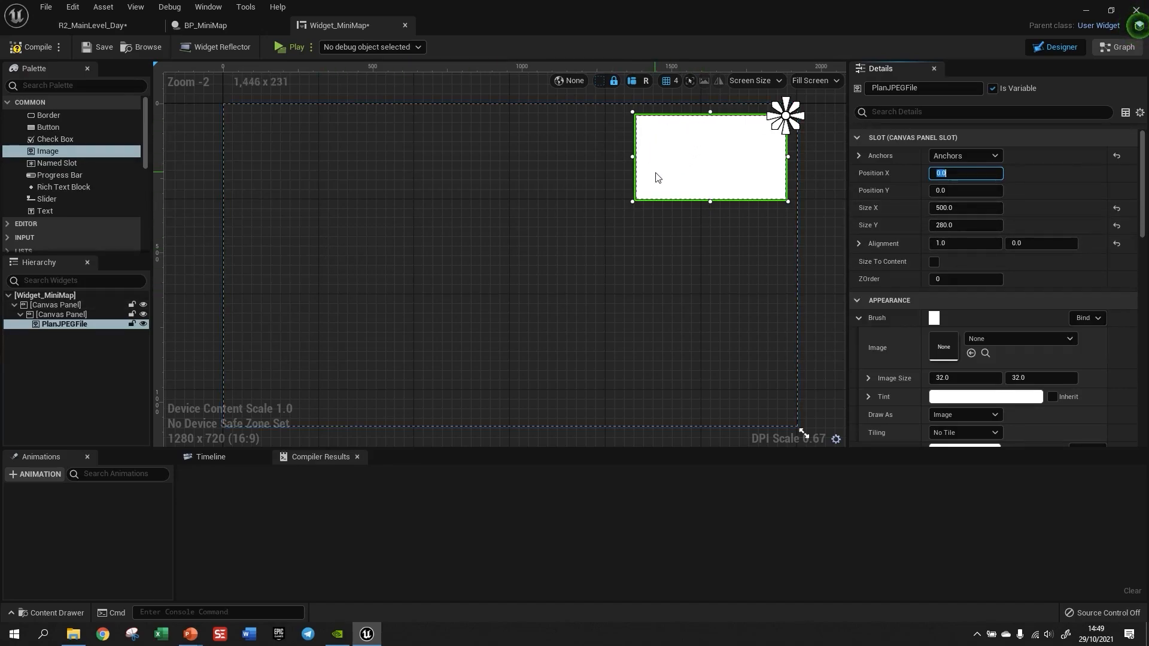
Compile and save Widget_MiniMap, and check the Mini Map Parameters of BP_MiniMap in the level.
click(27, 46)
click(96, 47)
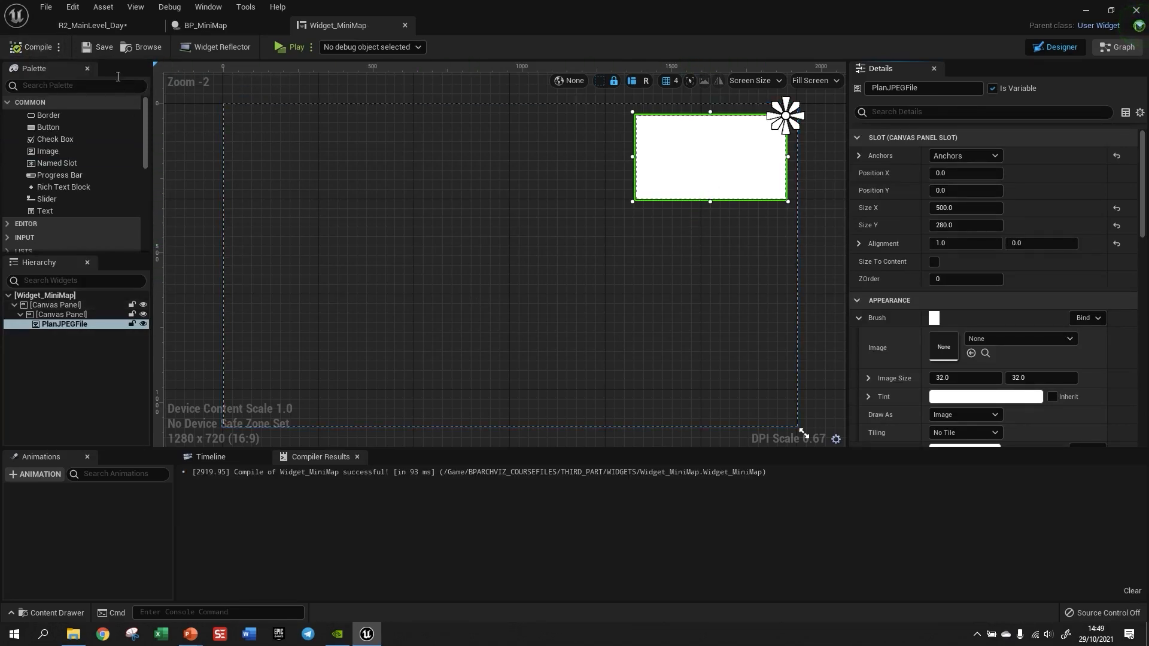
click(104, 26)
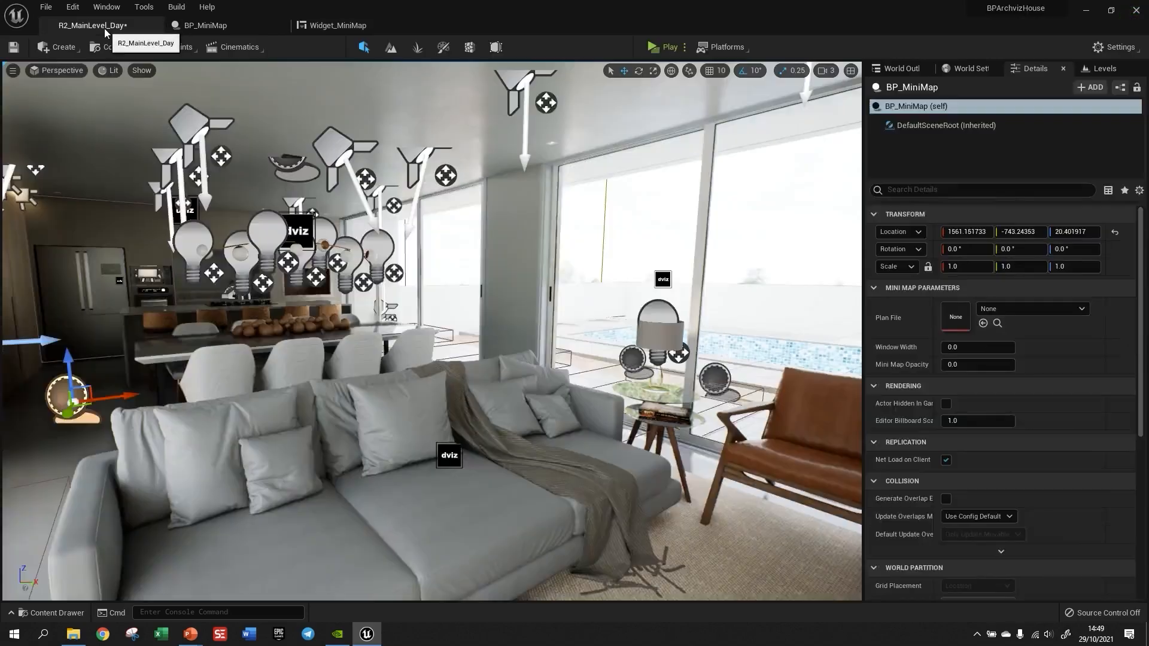
click(337, 26)
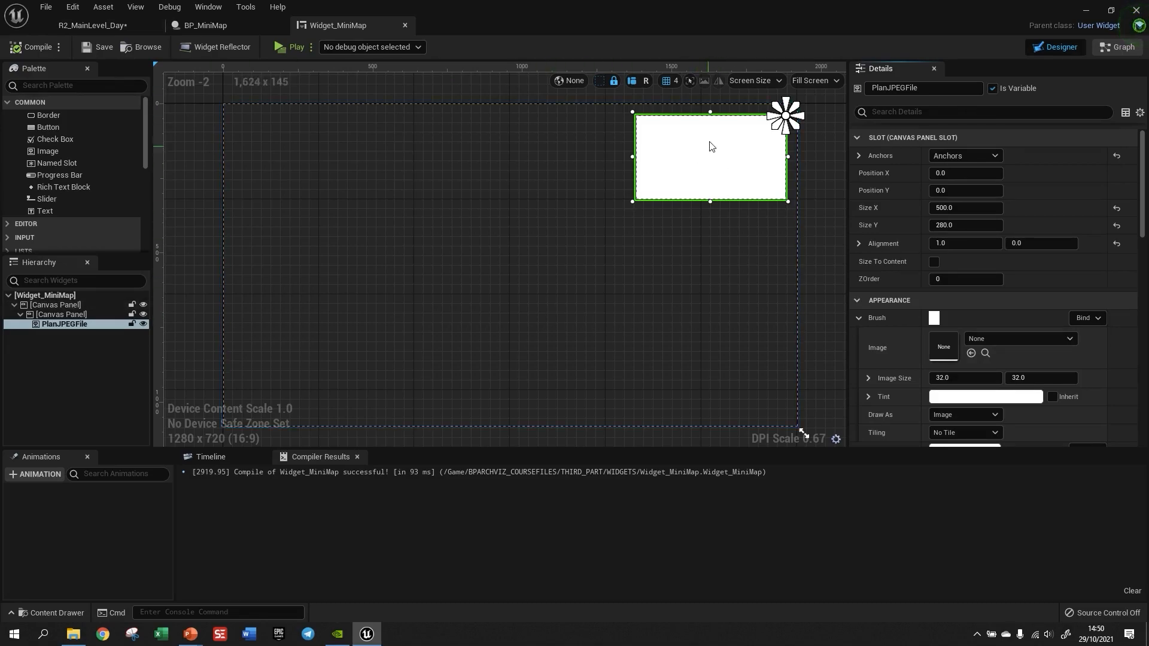
Create a new binding function for the Brush property of the PlanJPEGFile image.
right_drag(799, 312, 729, 306)
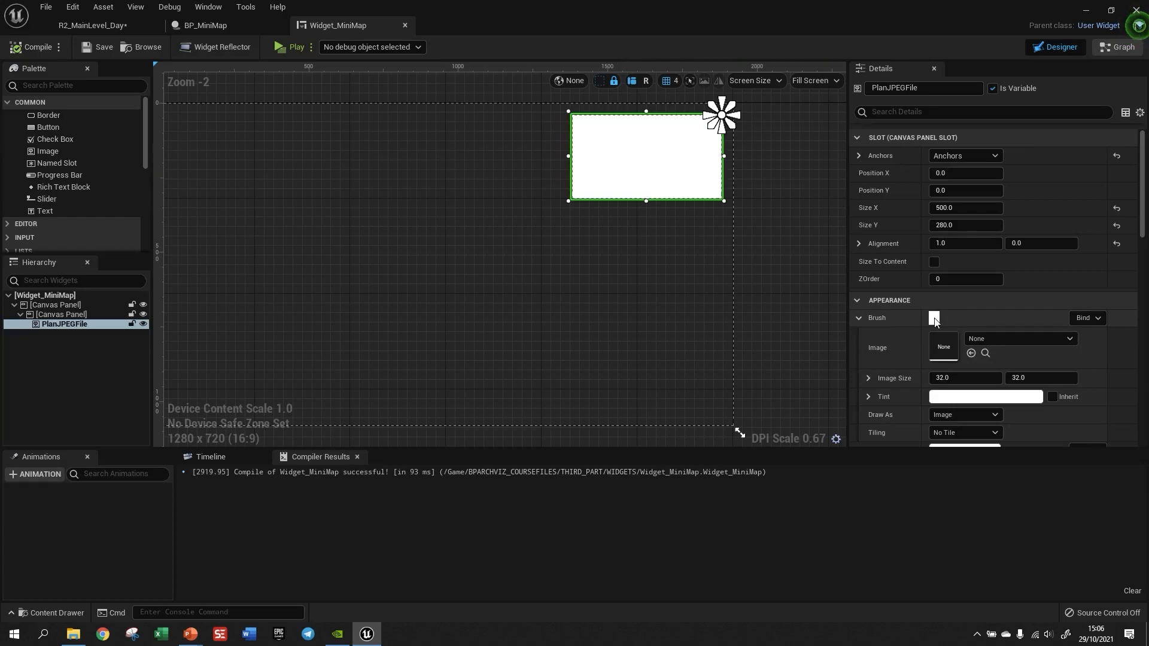
click(1080, 313)
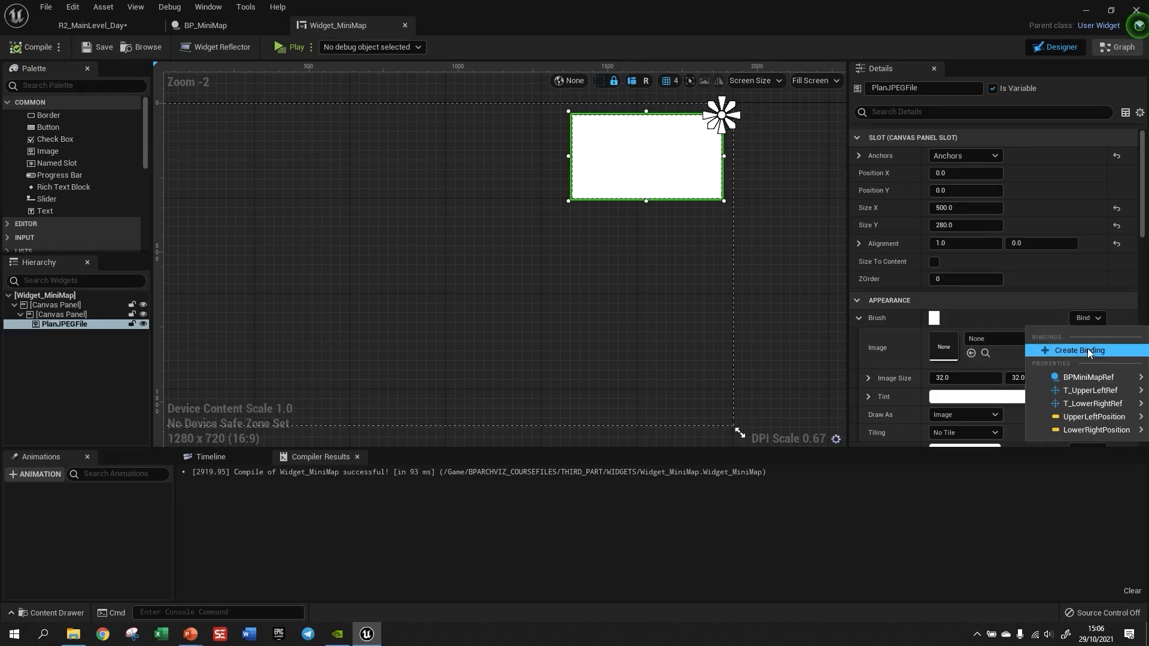
click(1085, 350)
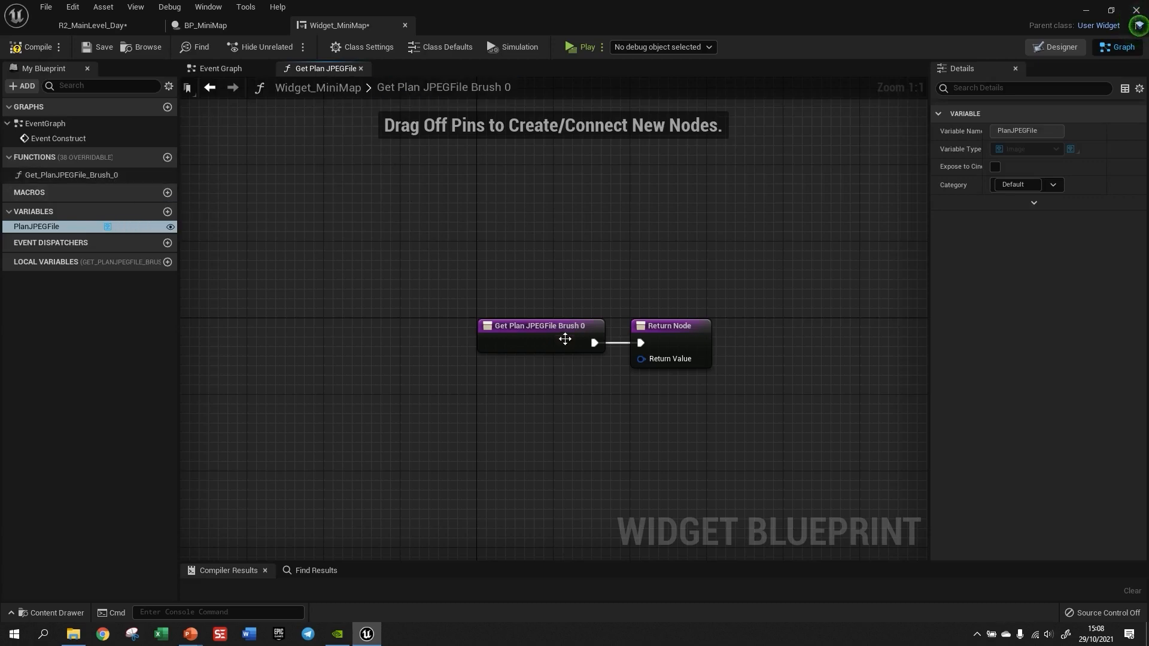
Move the Get Plan JPEGFile Brush 0 entry node and the Return Node far apart to make room between them.
drag(546, 328, 324, 330)
drag(650, 338, 826, 337)
scroll(719, 271, down, 1)
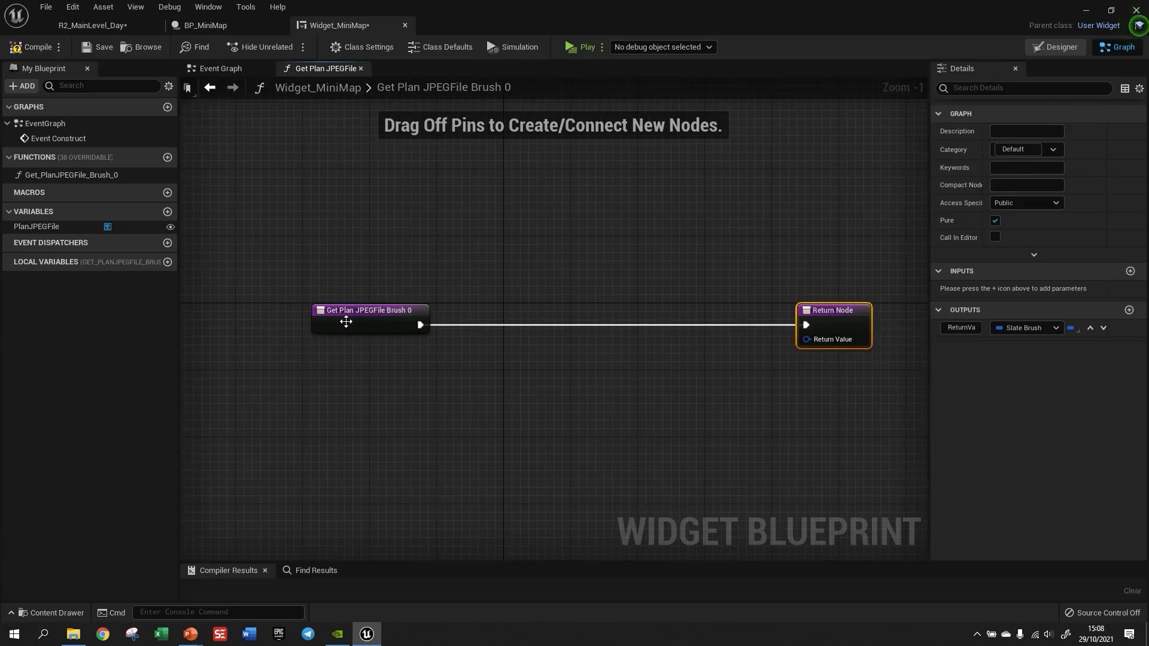
drag(346, 322, 311, 322)
scroll(516, 242, down, 1)
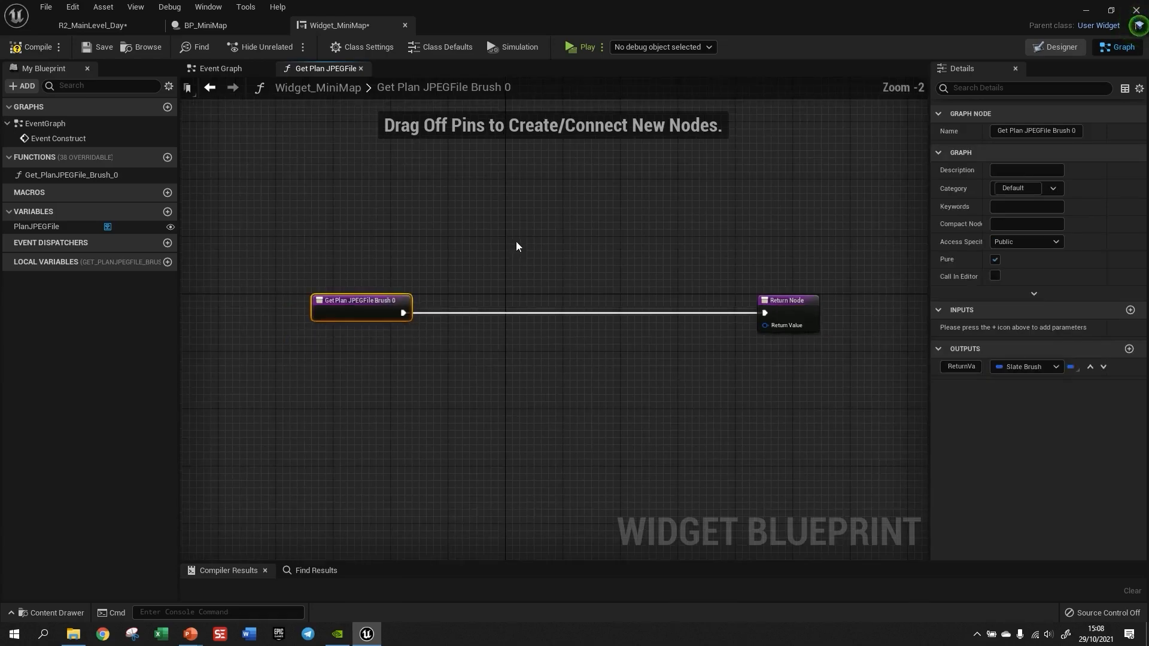
drag(379, 303, 308, 303)
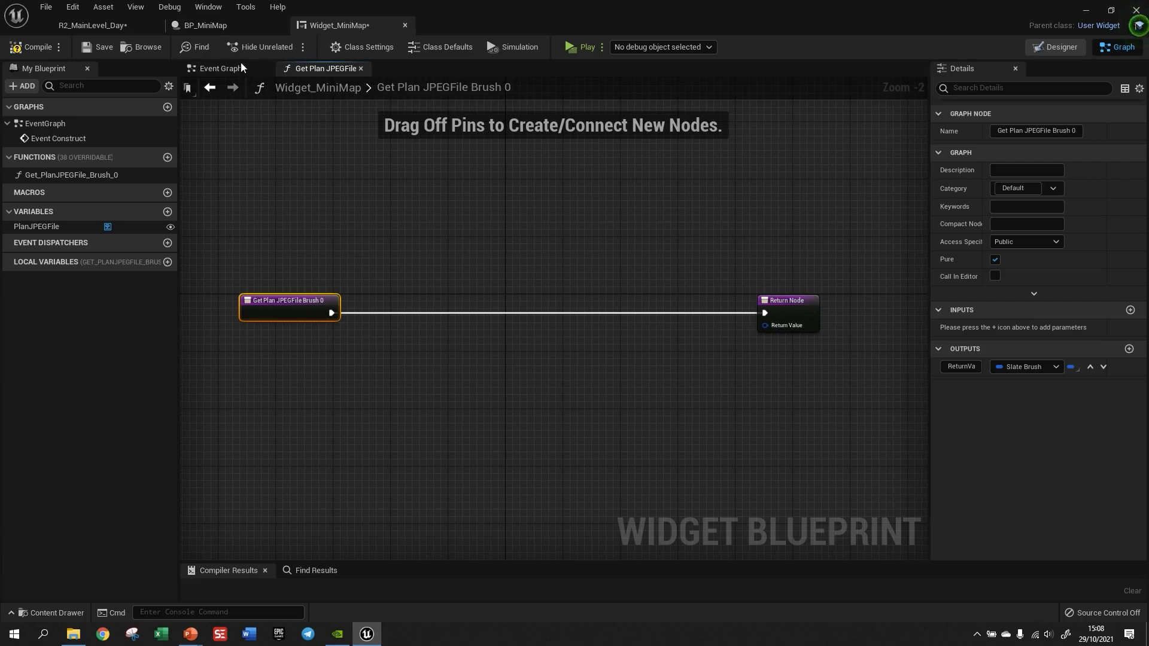
Add a Get All Actors Of Class node after the function entry and set its Actor Class to BP_MiniMap.
drag(337, 322, 402, 329)
text(get)
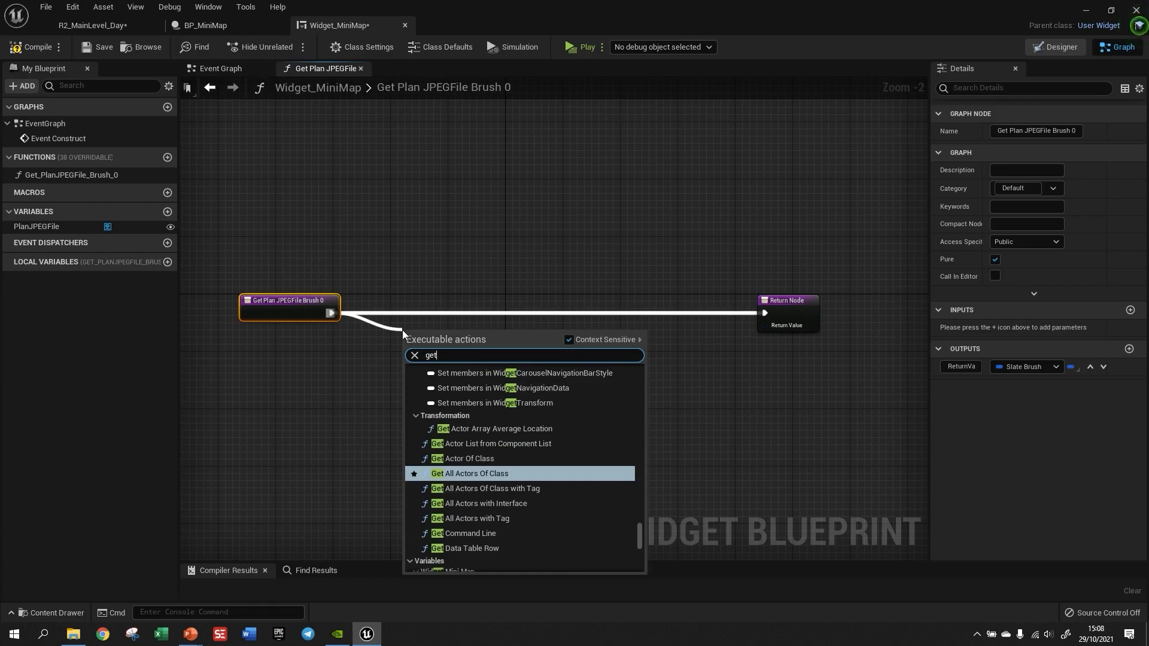
click(460, 476)
click(442, 369)
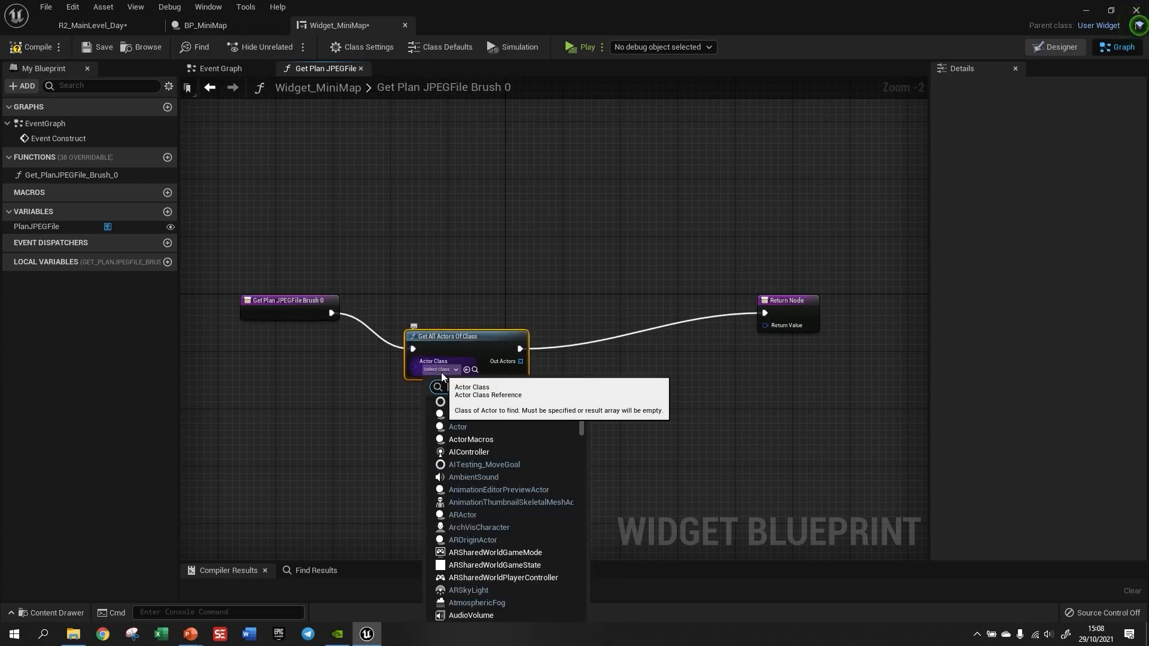
text(bp_mini)
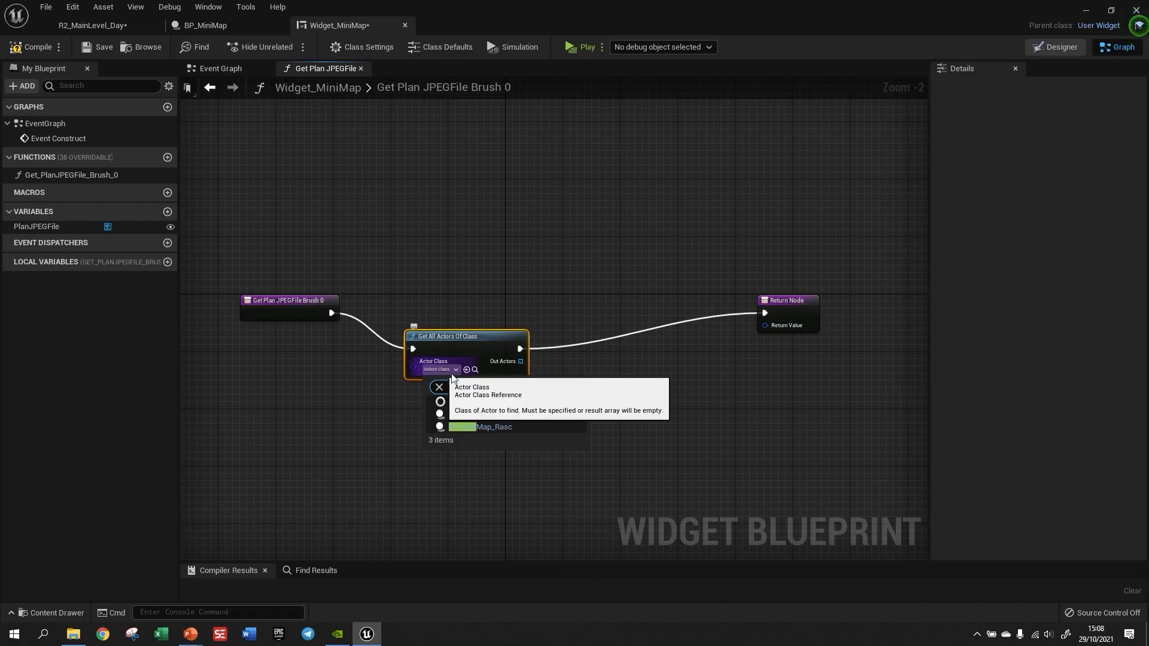
click(479, 415)
Align Get All Actors Of Class with the entry node and add a Get (a copy) node from its Out Actors array.
drag(469, 337, 551, 401)
scroll(487, 346, up, 1)
text(get)
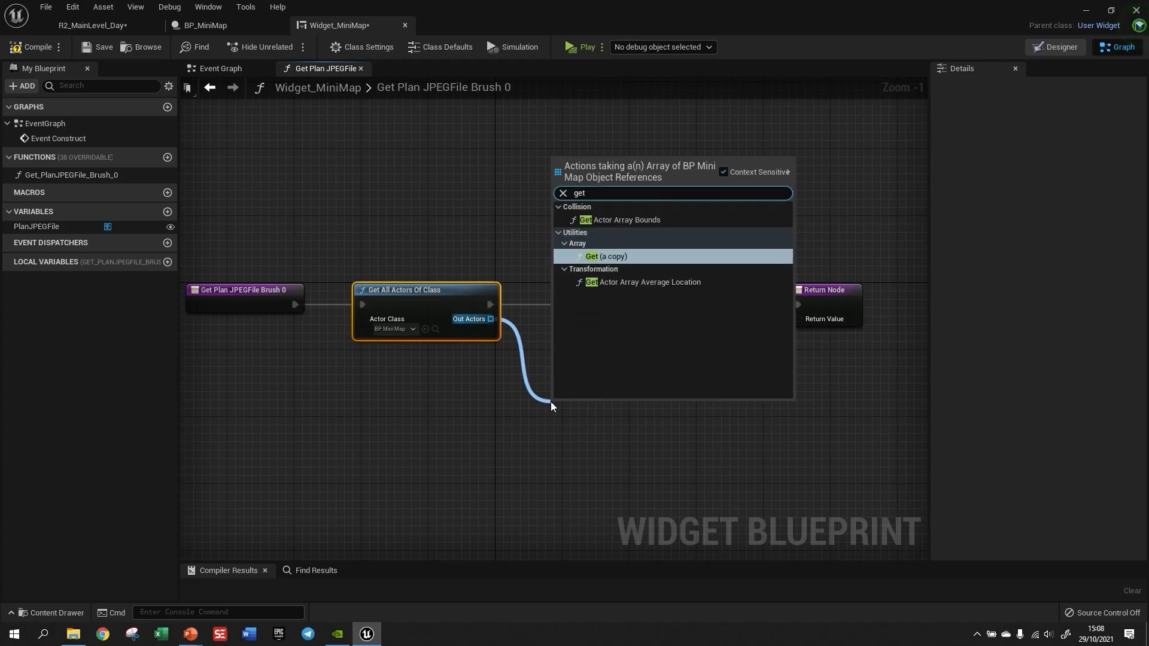
click(626, 257)
Move the Return Node farther from the Get All Actors Of Class node along the execution line.
scroll(447, 383, down, 1)
scroll(447, 386, down, 1)
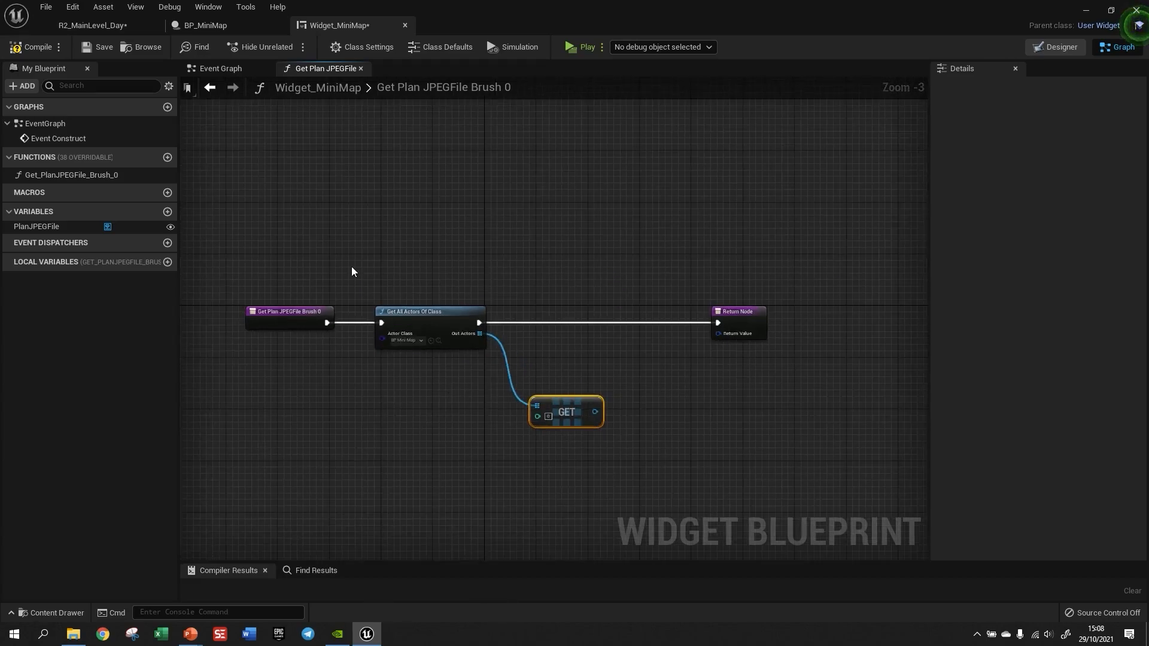
scroll(352, 269, down, 2)
drag(573, 298, 708, 298)
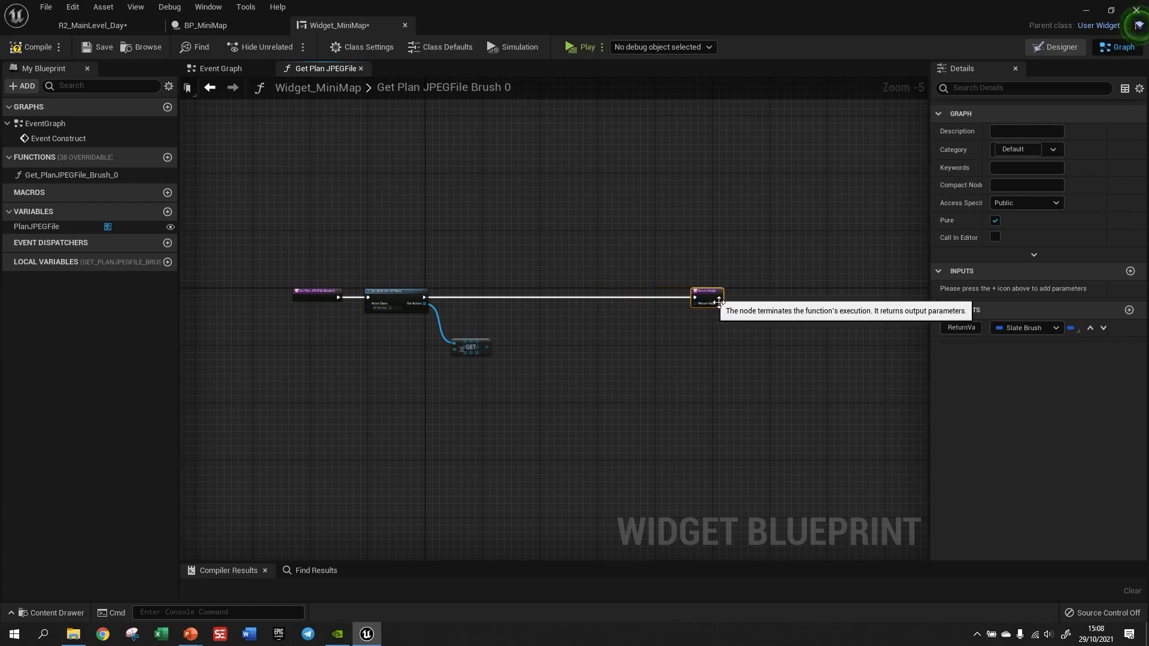
scroll(573, 350, up, 2)
scroll(573, 353, up, 2)
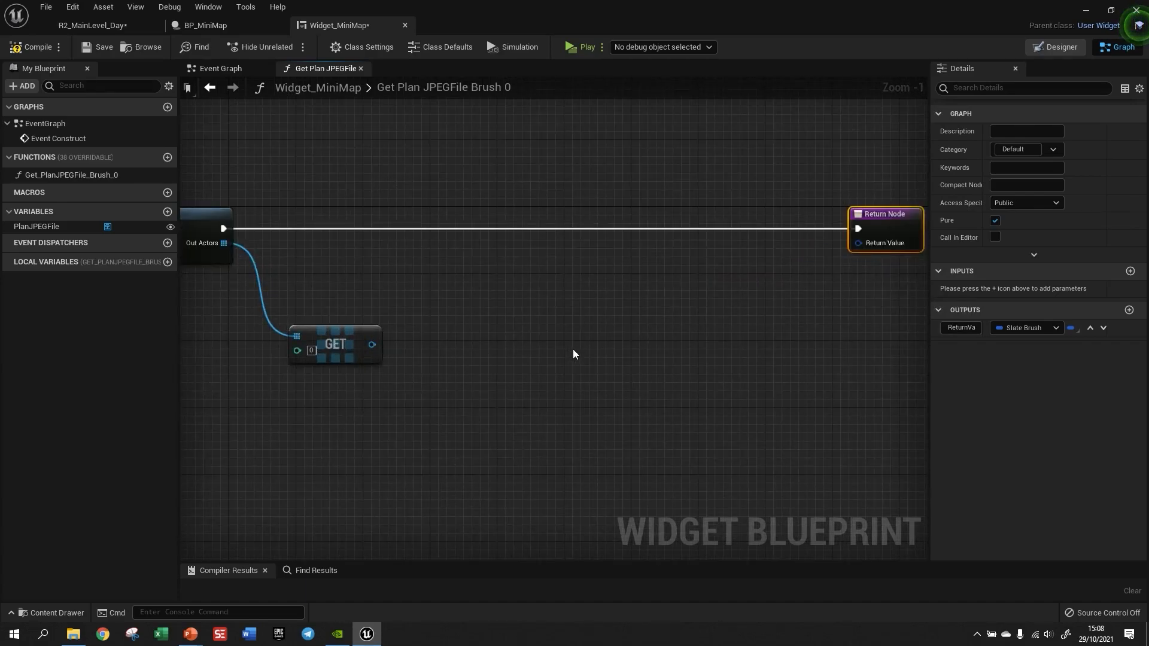
Add a Get Plan File node from the output of the GET array node.
drag(372, 344, 460, 479)
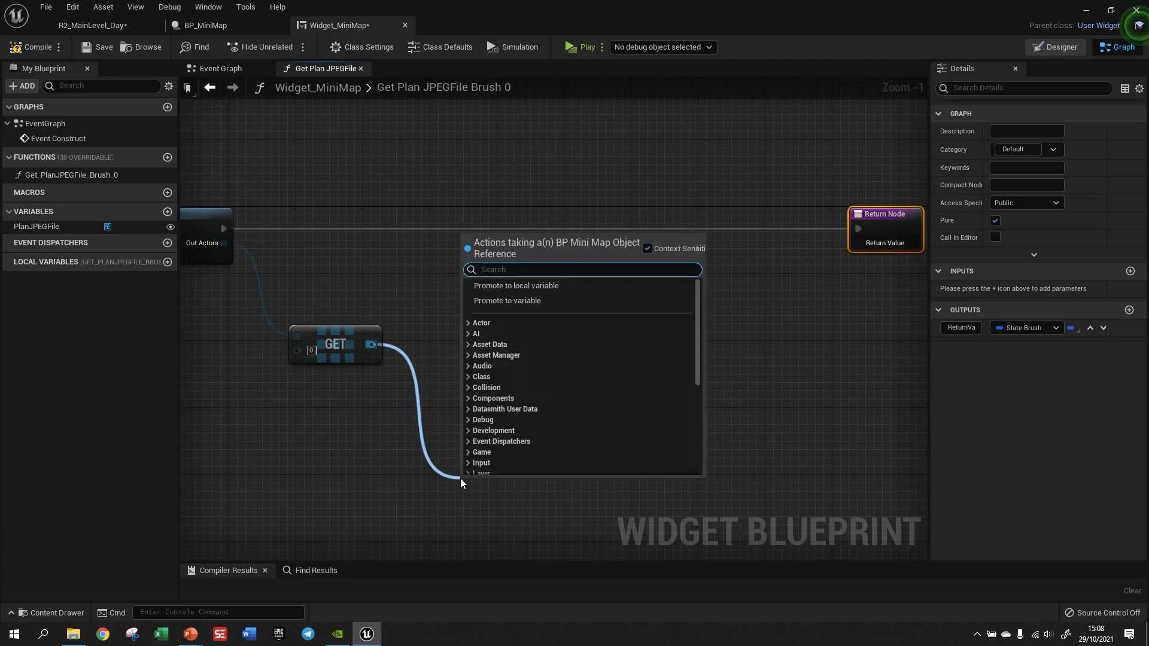
text(planf)
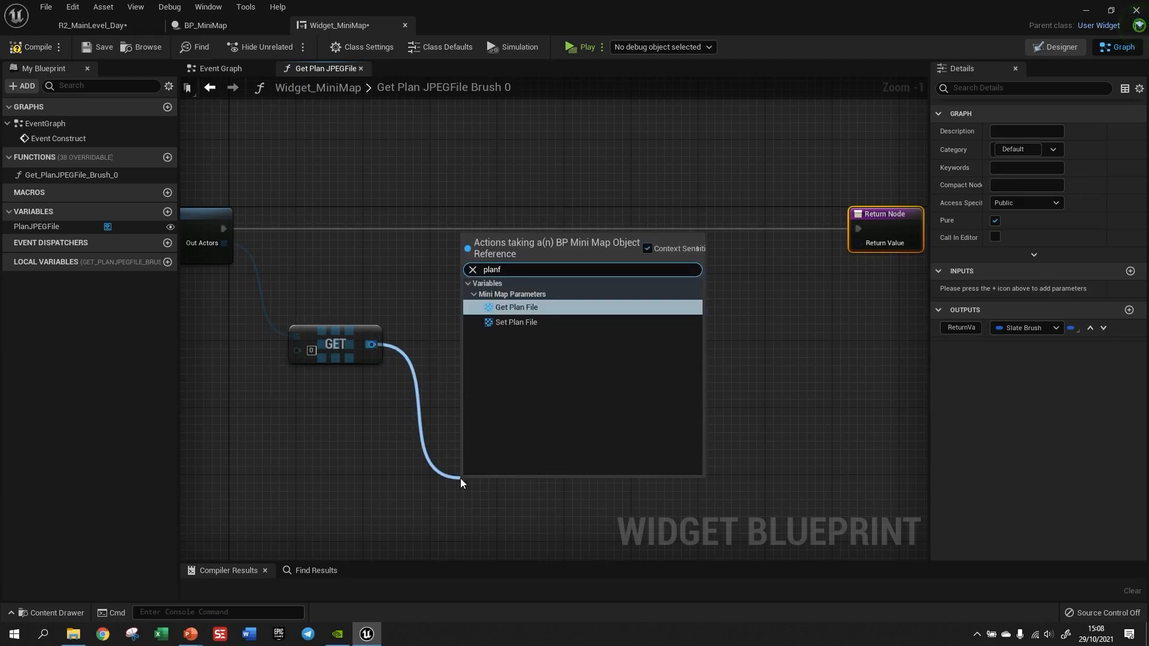
click(518, 307)
Check the minimap variables in BP_MiniMap, and add Window Width and Window Height getters from the GET node's output in Widget_MiniMap.
click(238, 26)
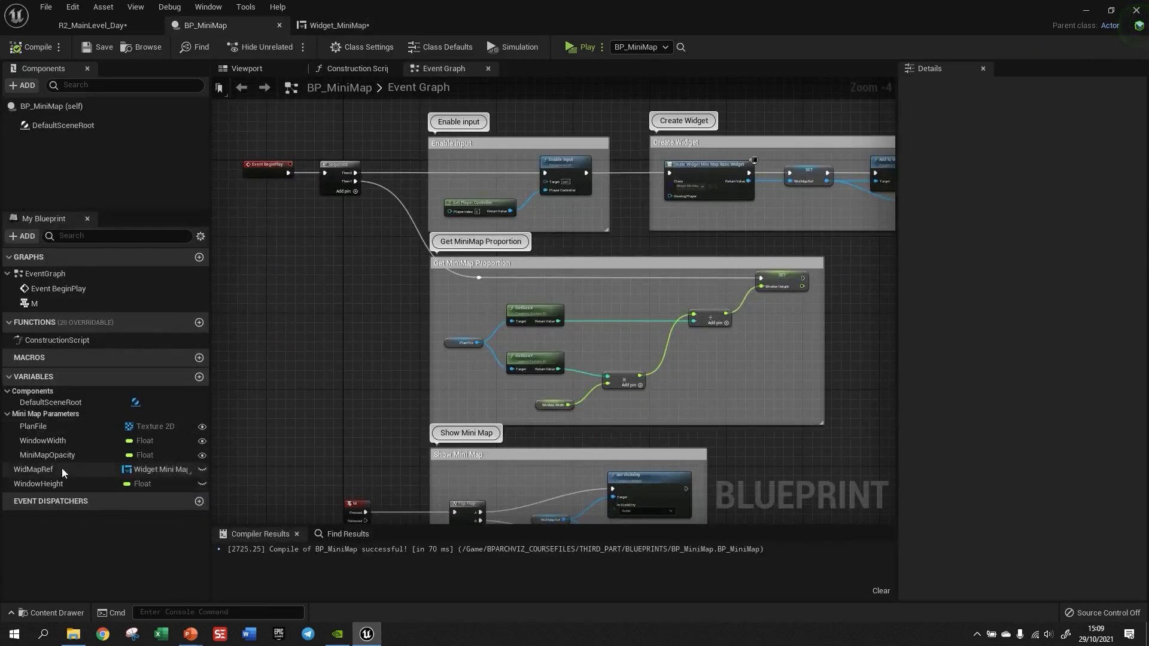
click(328, 26)
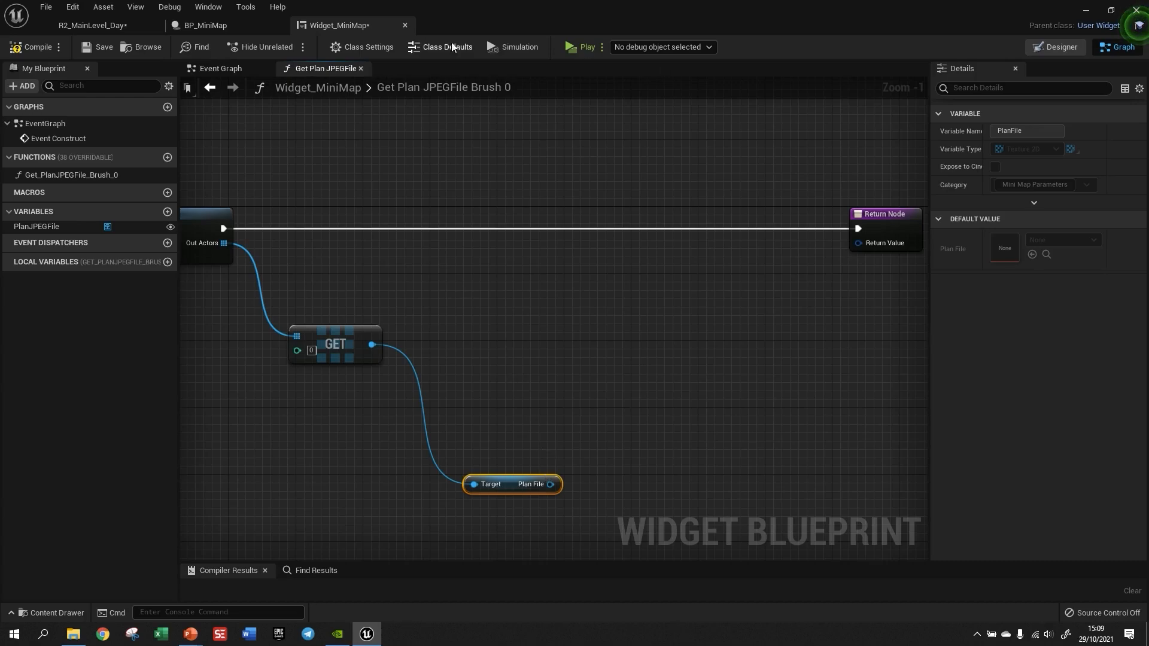
click(1057, 47)
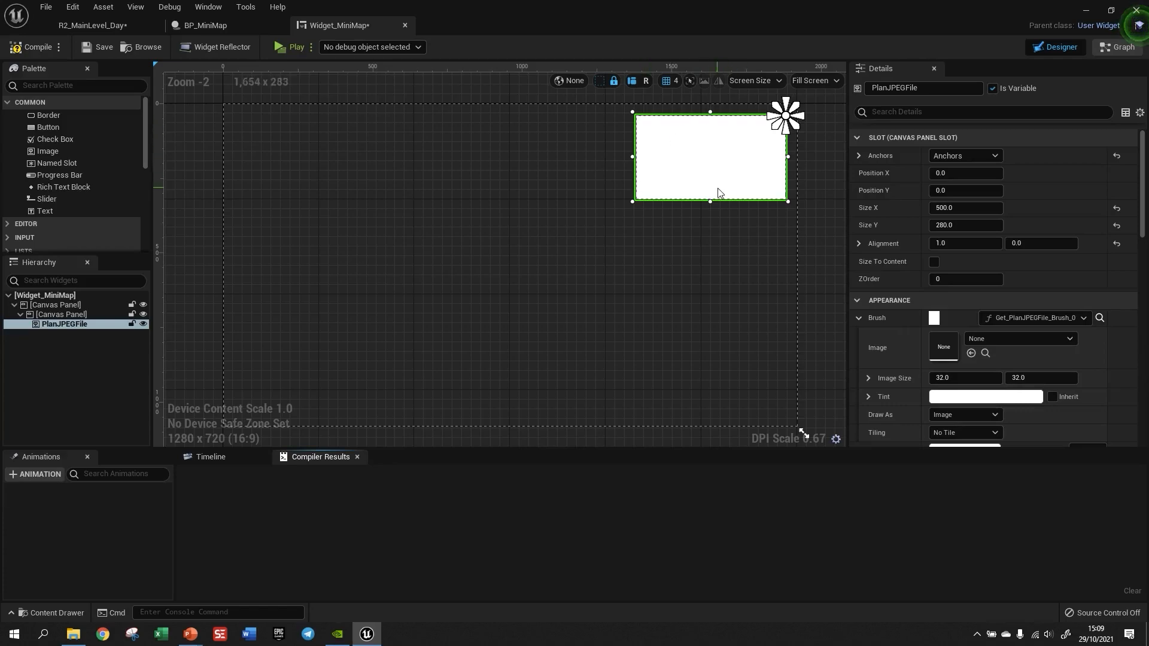
click(200, 24)
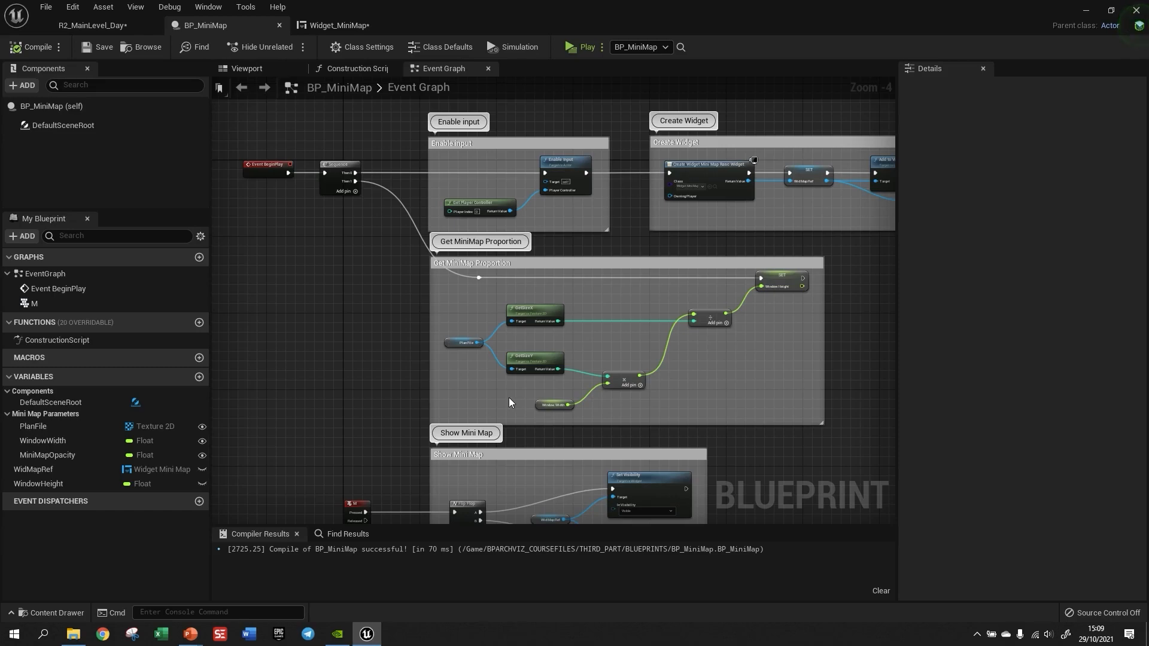
click(347, 26)
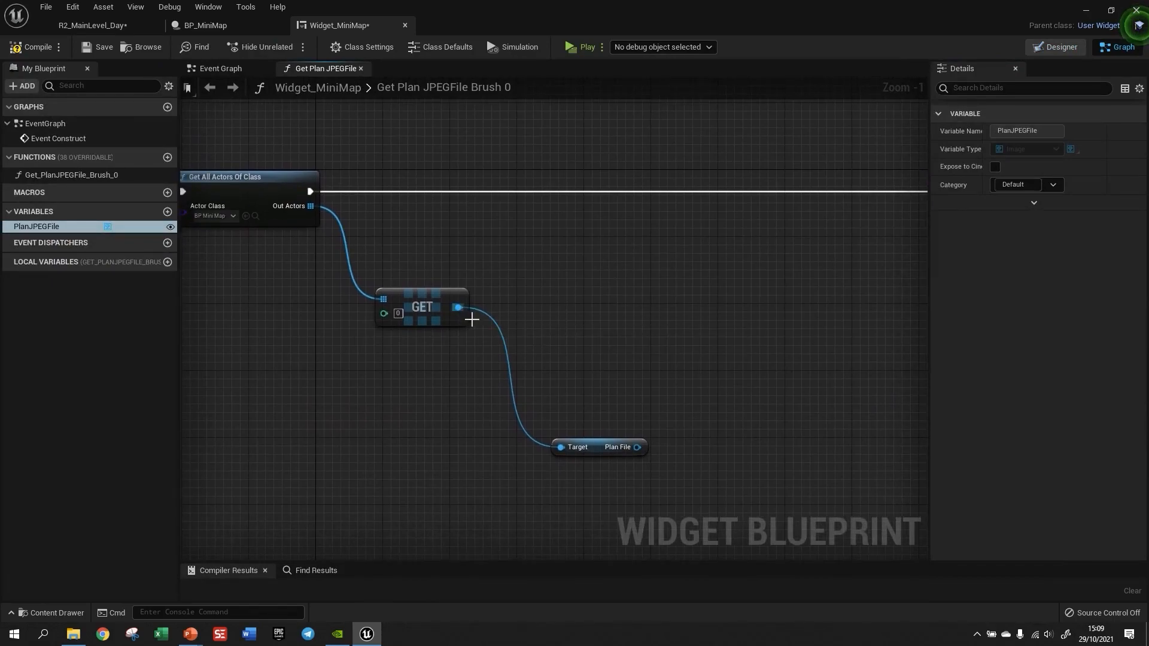
drag(459, 308, 556, 389)
text(windo)
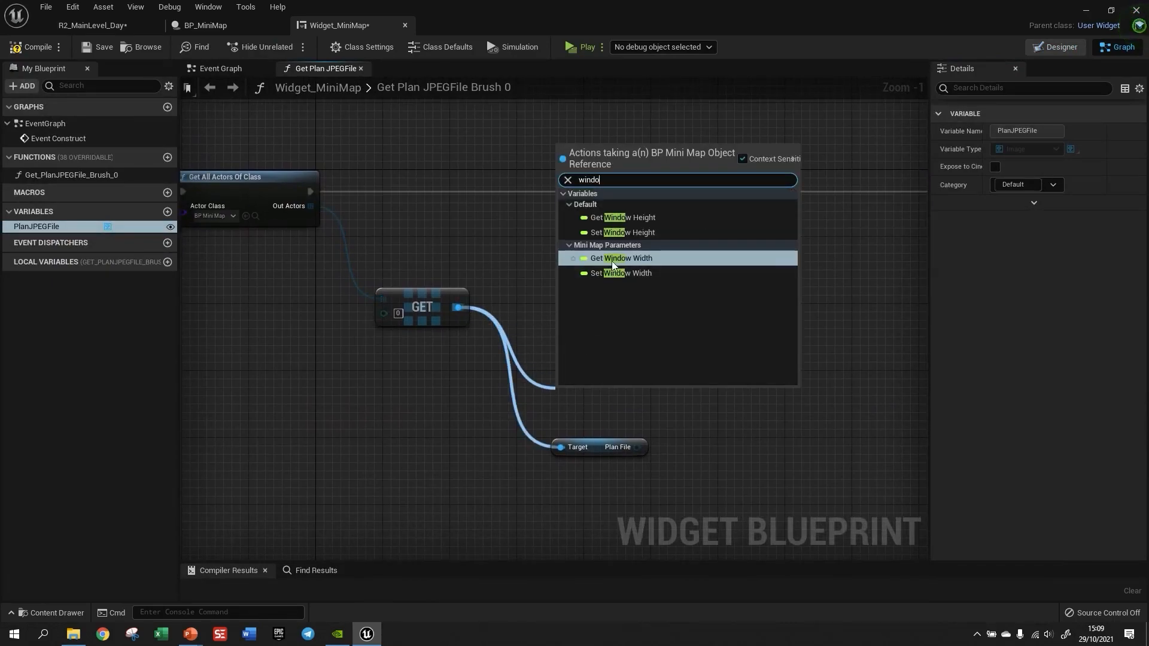
click(612, 259)
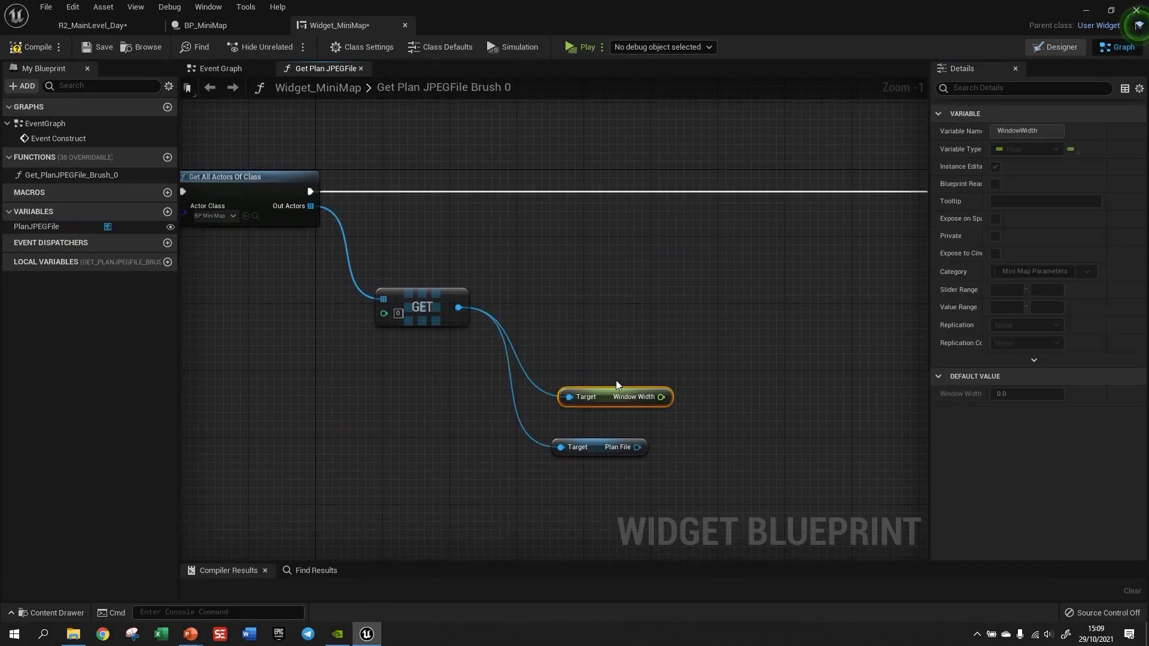
drag(459, 308, 597, 354)
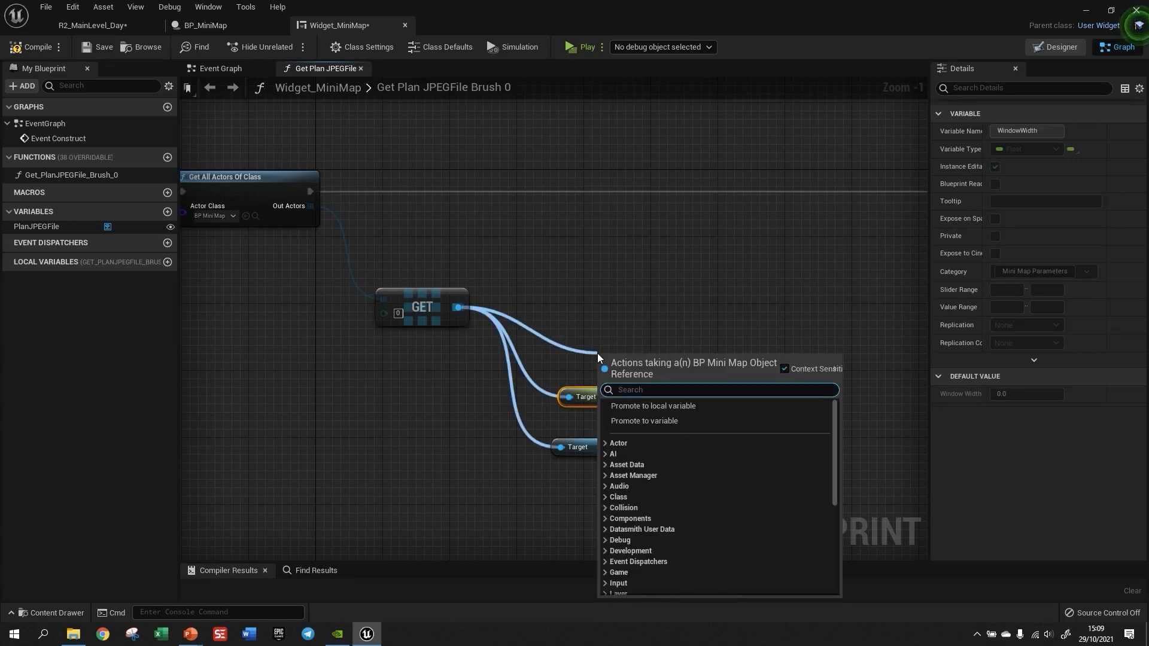
text(wind)
click(661, 429)
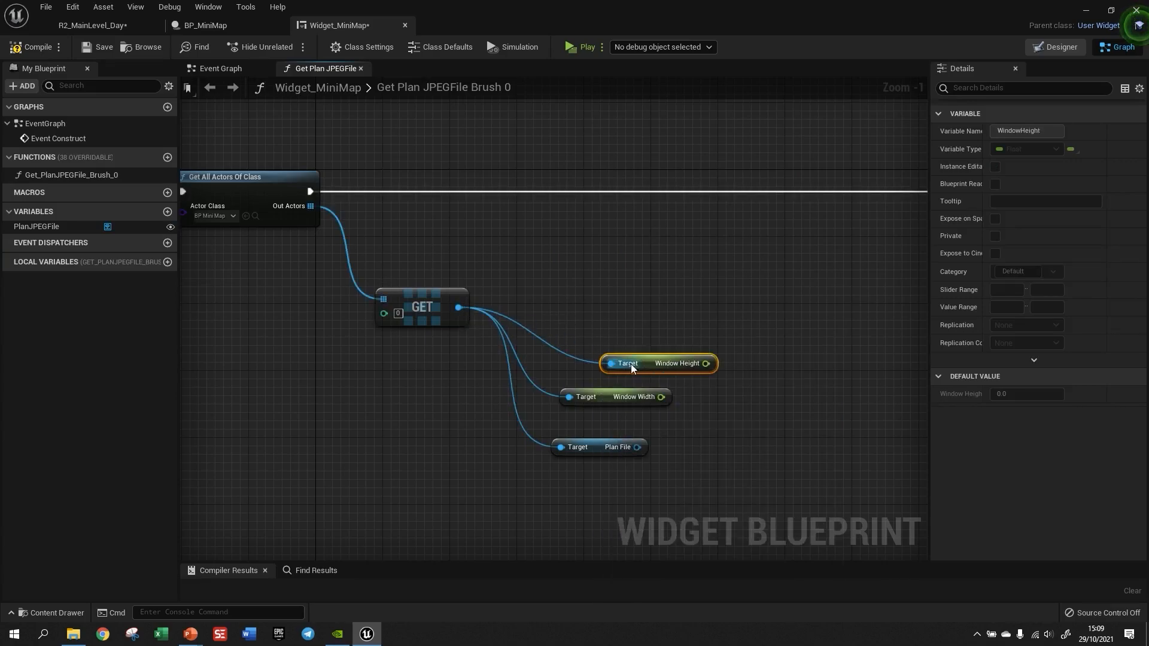
Arrange the Window Height, Window Width and Plan File getters in an evenly spaced column beside the GET node.
drag(623, 355, 599, 355)
drag(599, 397, 589, 396)
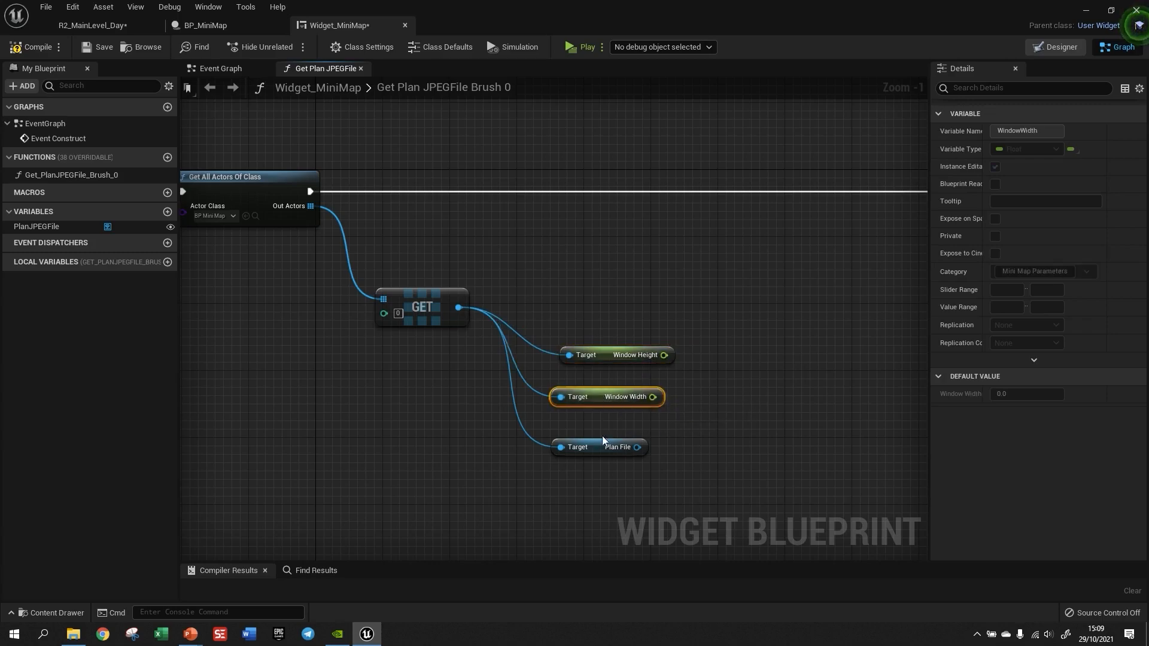
drag(603, 445, 617, 434)
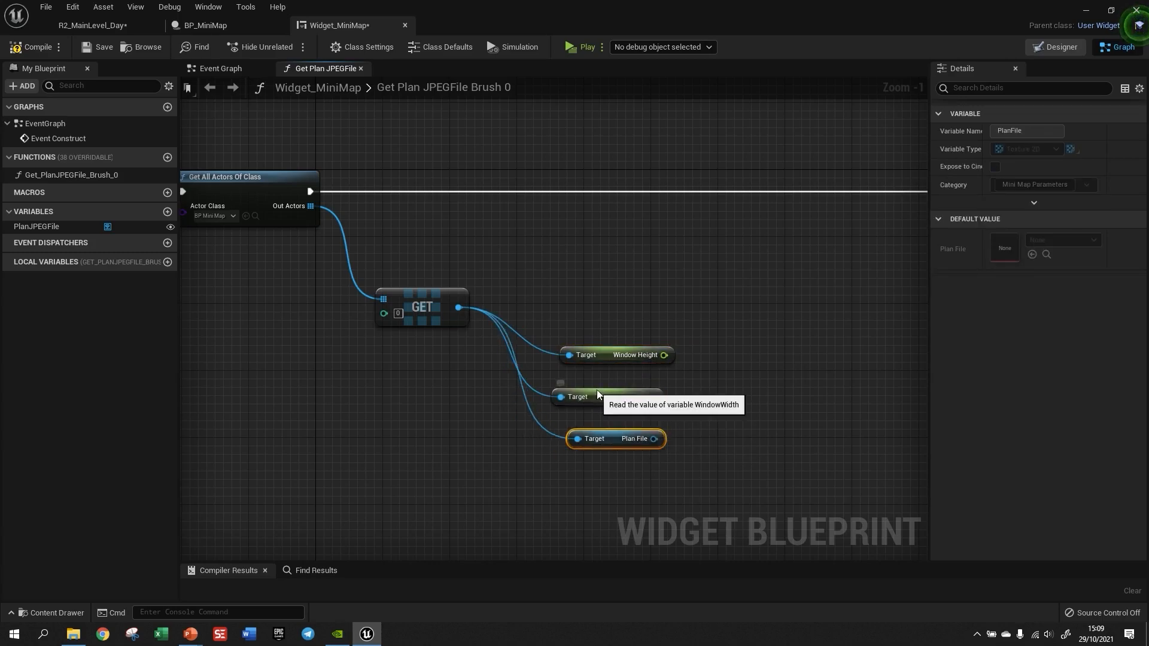
drag(595, 393, 603, 393)
right_drag(707, 400, 706, 382)
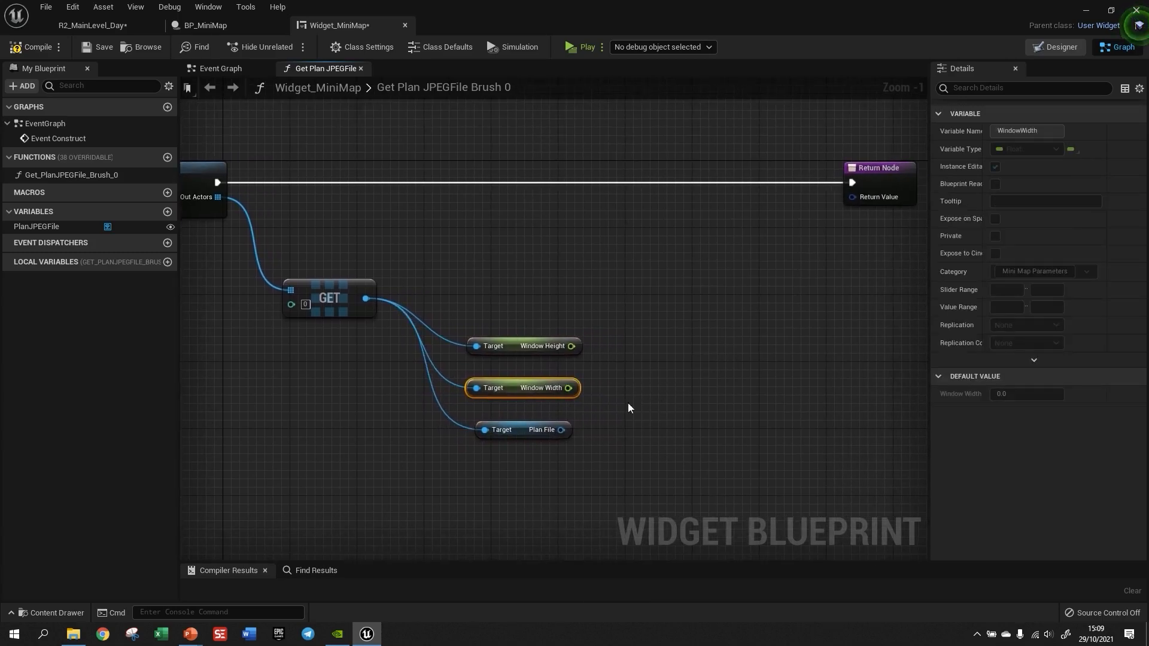
Try splitting the Return Node's Return Value struct pin into its brush members and undo the split.
right_drag(870, 270, 811, 274)
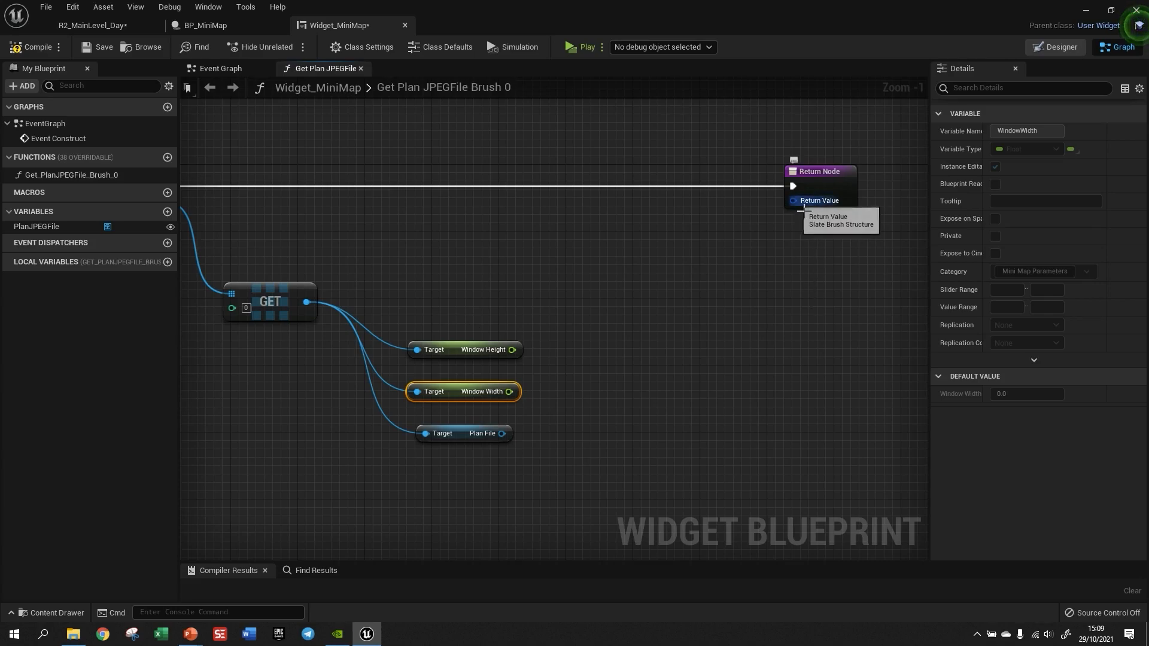
drag(801, 211, 674, 335)
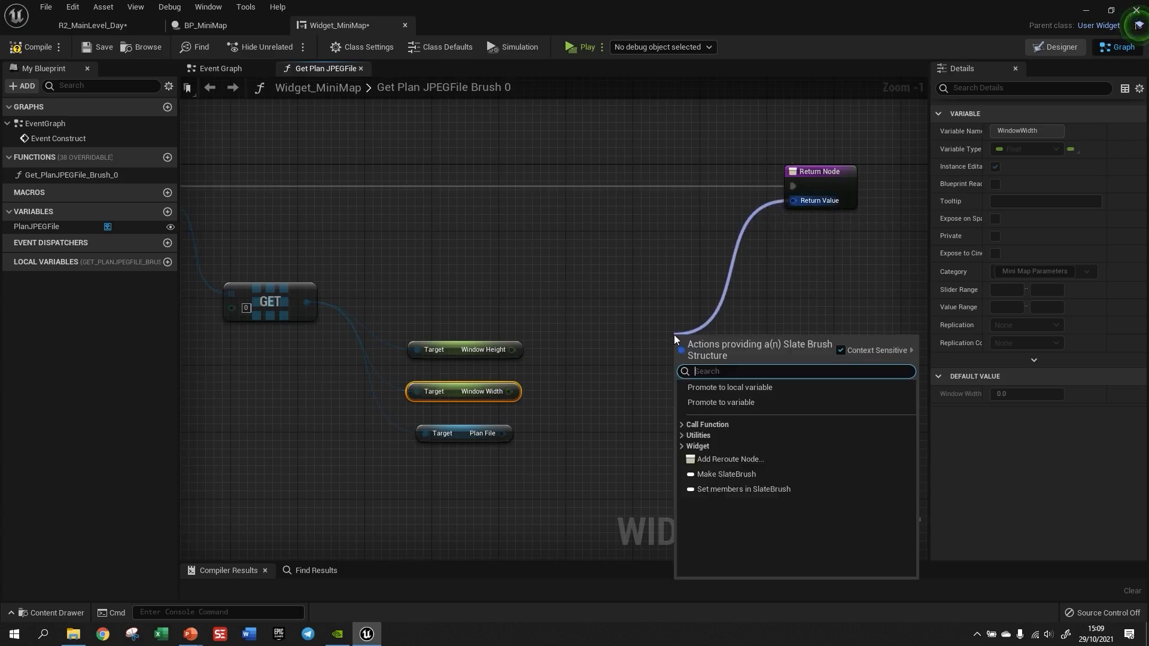
click(674, 335)
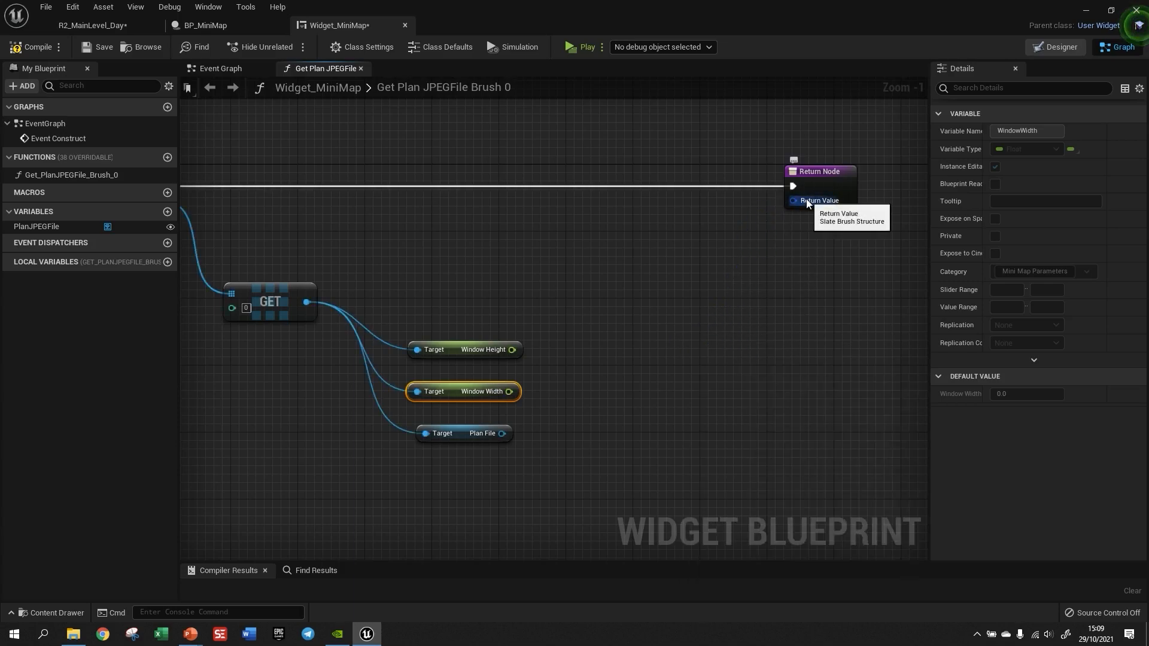
right_click(807, 200)
click(835, 250)
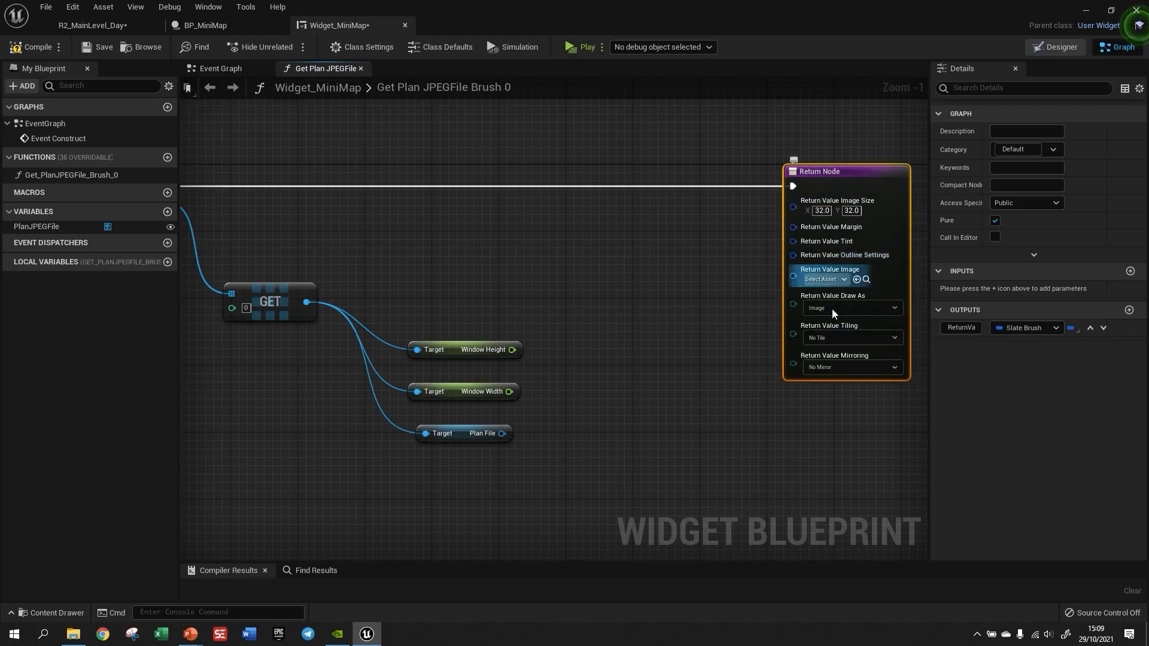
key(ctrl+z)
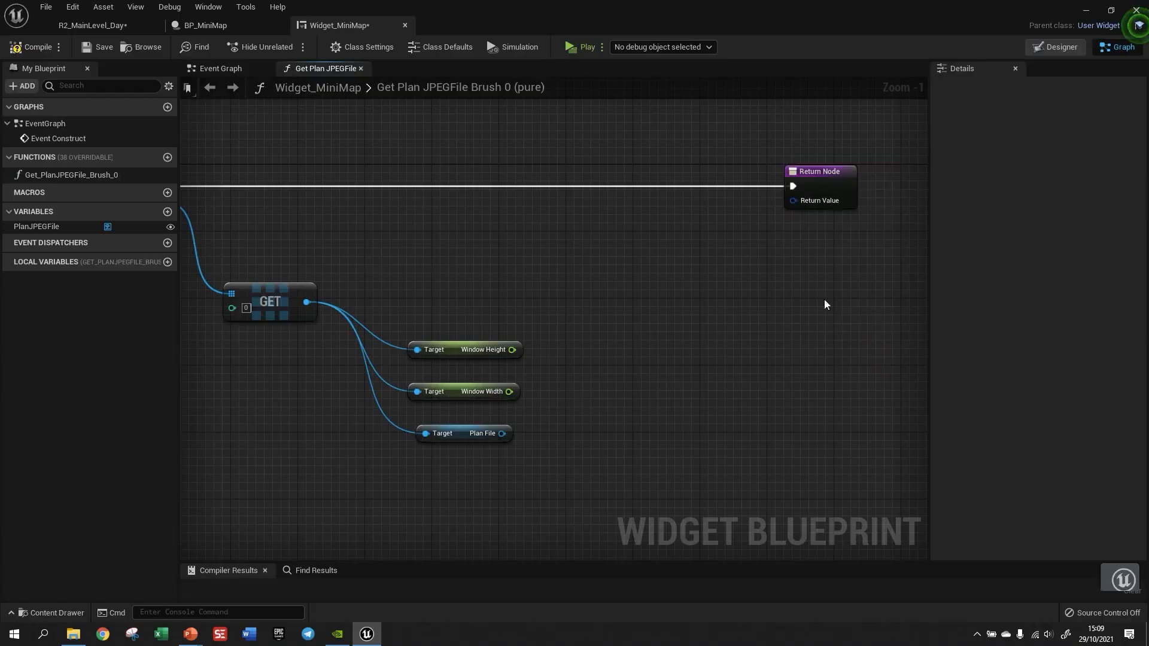
Add an expanded Make SlateBrush node feeding the Return Value, and space it between the getters and the Return Node.
mouse_move(794, 200)
mouse_down()
mouse_move(659, 353)
mouse_move(673, 343)
mouse_up()
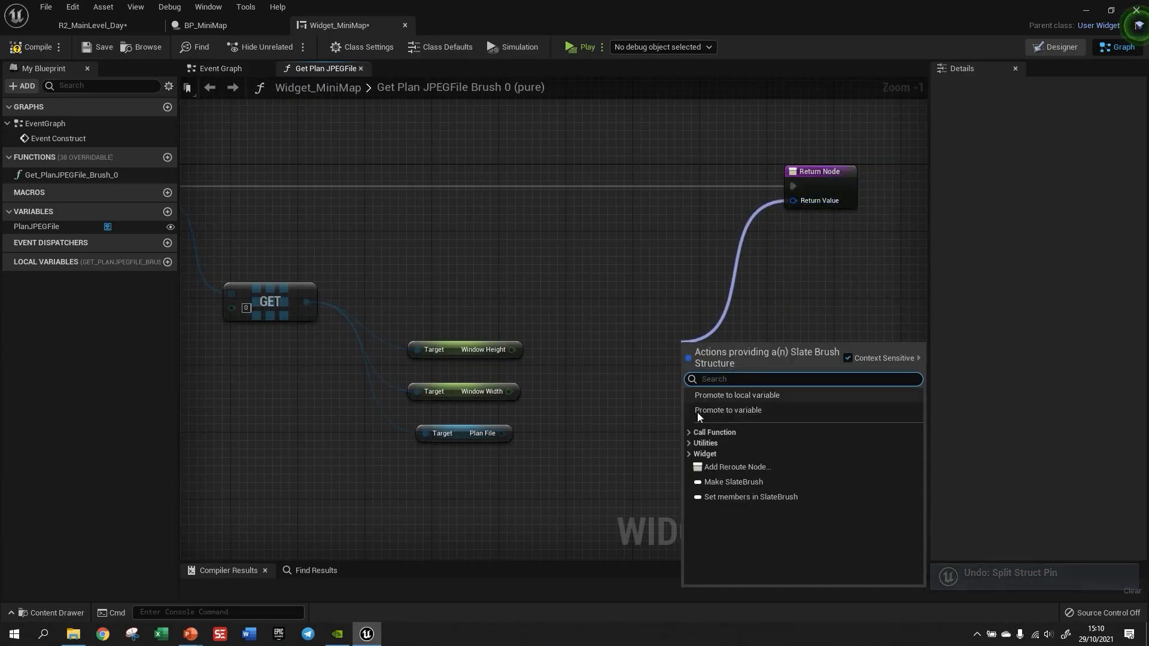
click(729, 482)
drag(752, 360, 649, 324)
click(653, 376)
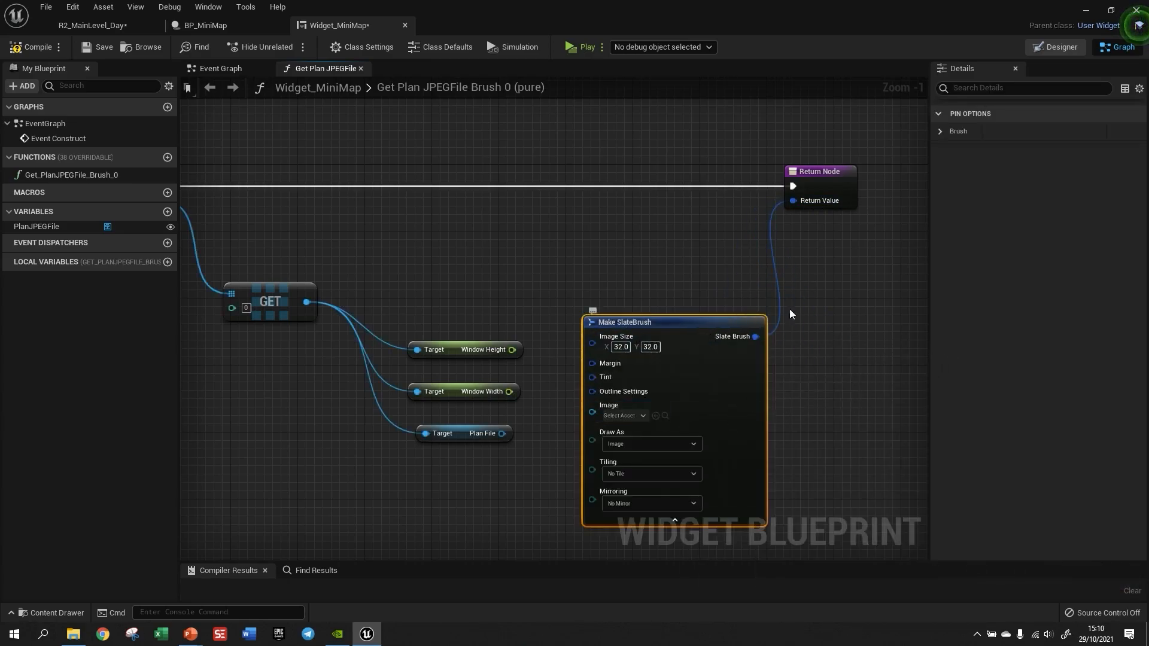
drag(811, 185, 845, 185)
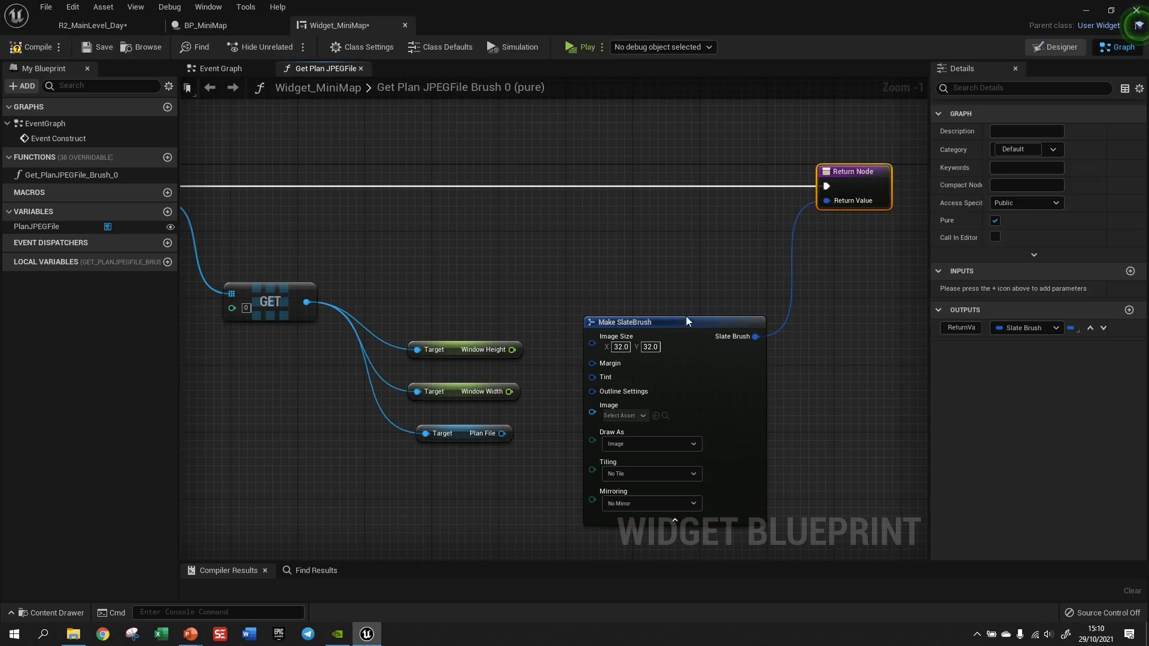
drag(672, 322, 680, 297)
Split the Make SlateBrush node's Image Size pin into separate X and Y inputs.
right_drag(543, 403, 580, 337)
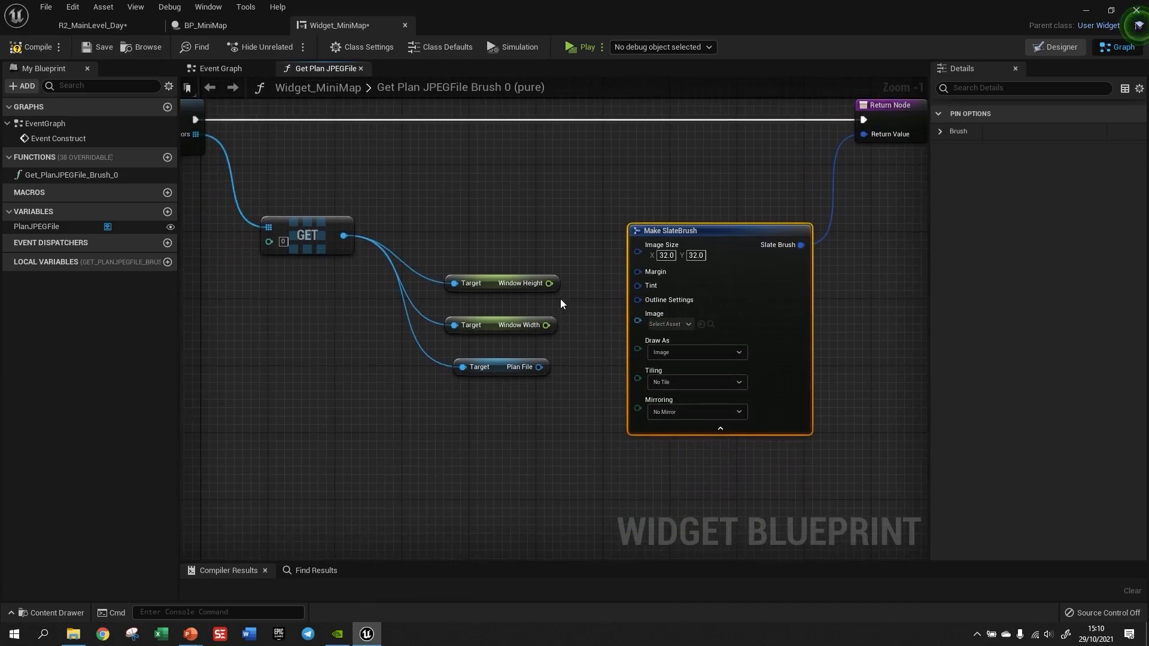
mouse_move(534, 283)
mouse_down()
mouse_move(520, 257)
mouse_move(526, 267)
mouse_up()
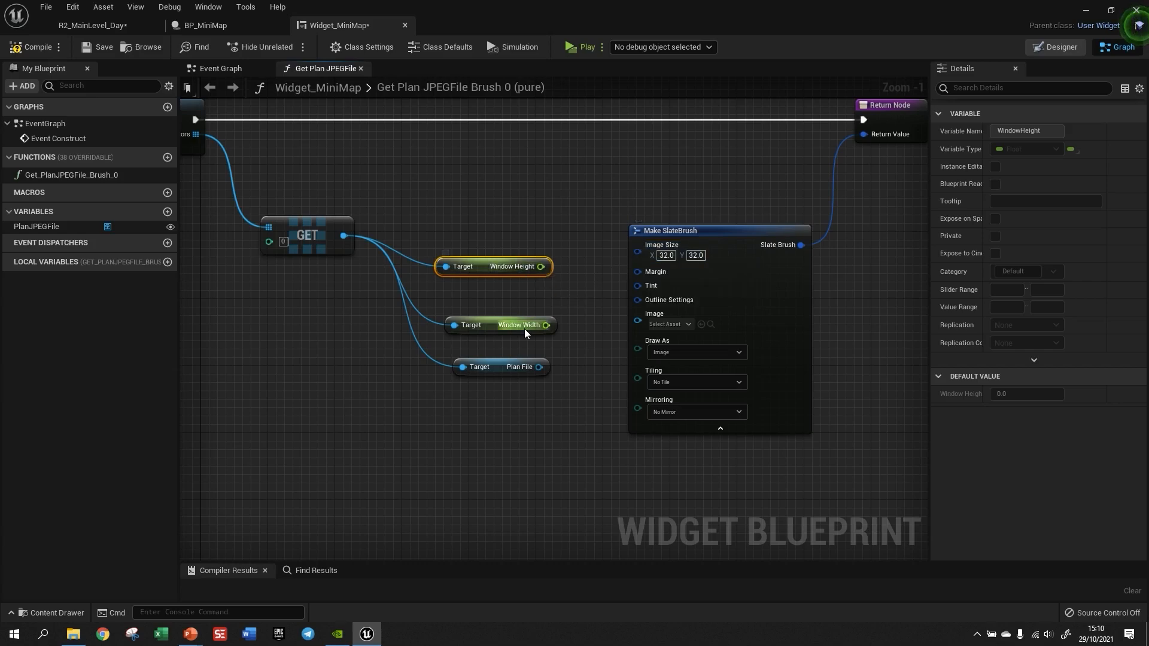
right_click(673, 251)
click(706, 285)
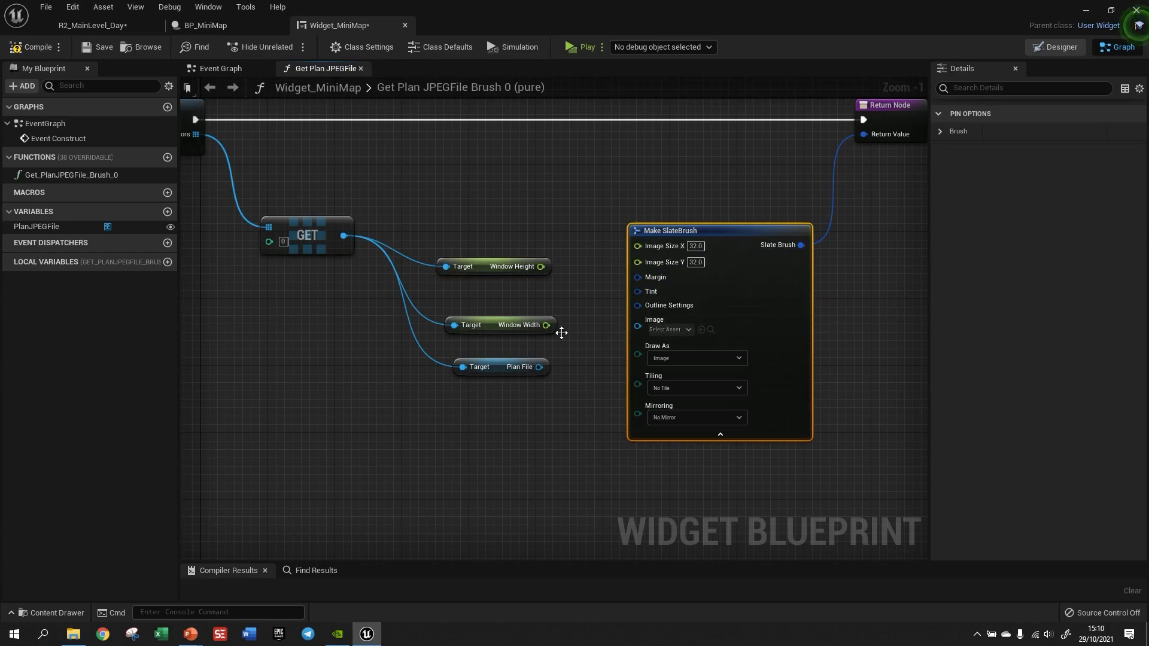
Connect Window Width to Image Size X, Window Height to Image Size Y and Plan File to Image on Make SlateBrush.
drag(546, 325, 639, 245)
drag(524, 325, 637, 261)
drag(516, 246, 515, 253)
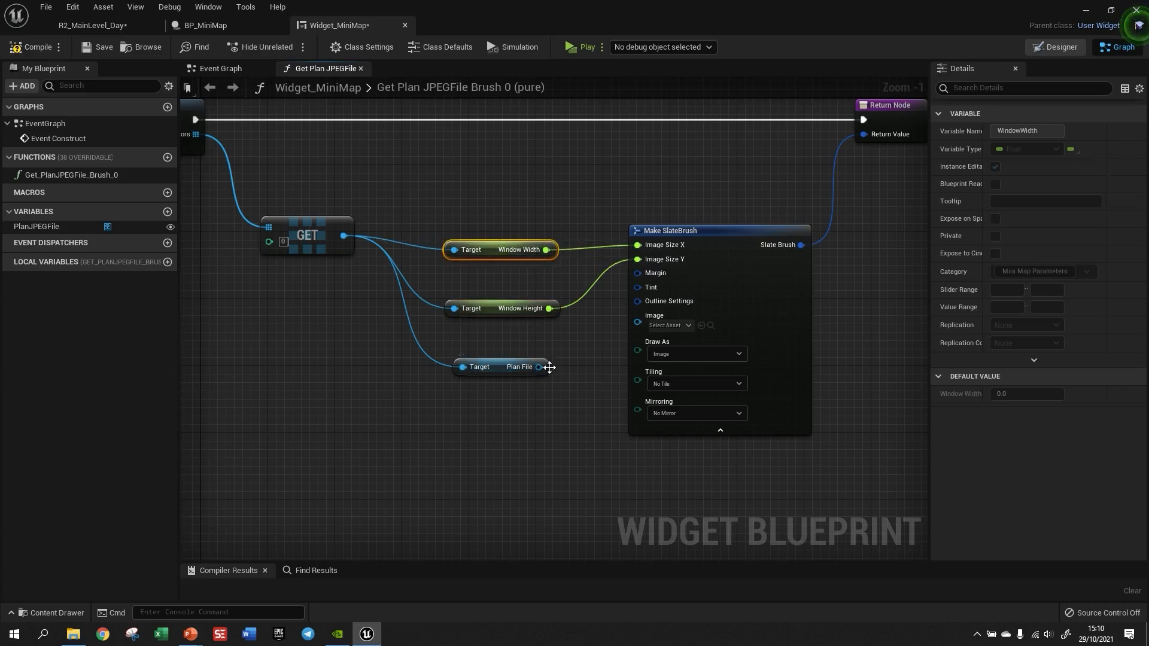
drag(538, 367, 638, 327)
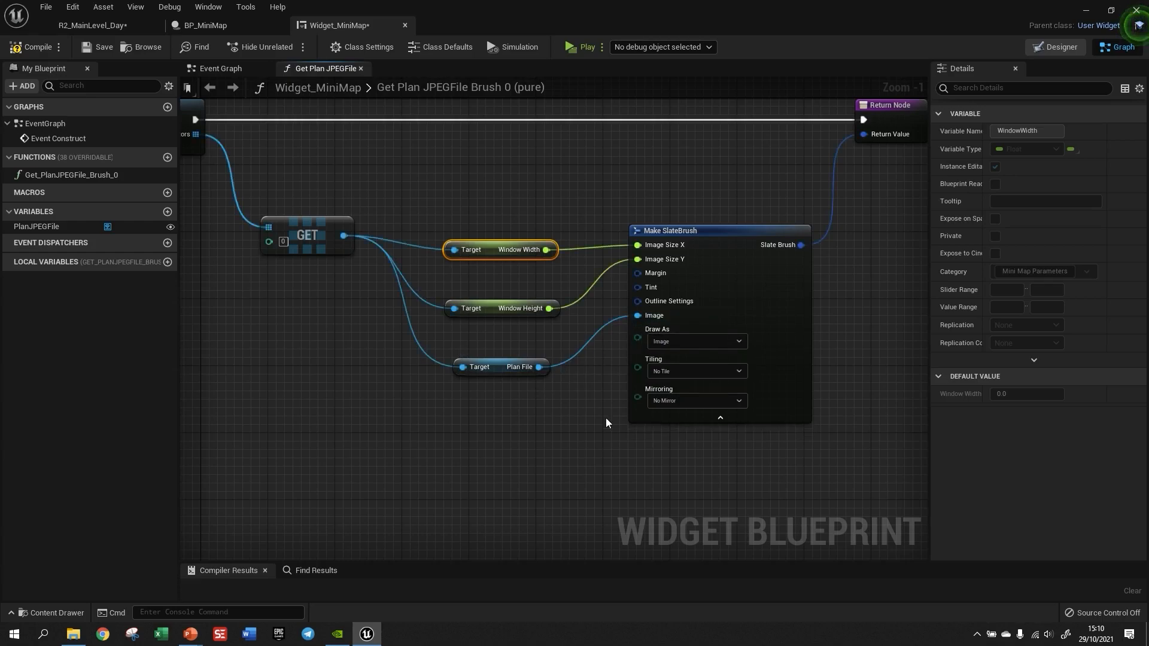
Move the Make SlateBrush node, the three getters and the GET node up closer to the execution line.
click(581, 368)
scroll(581, 359, down, 1)
drag(676, 251, 666, 187)
drag(479, 237, 522, 415)
drag(518, 264, 510, 199)
drag(368, 250, 363, 199)
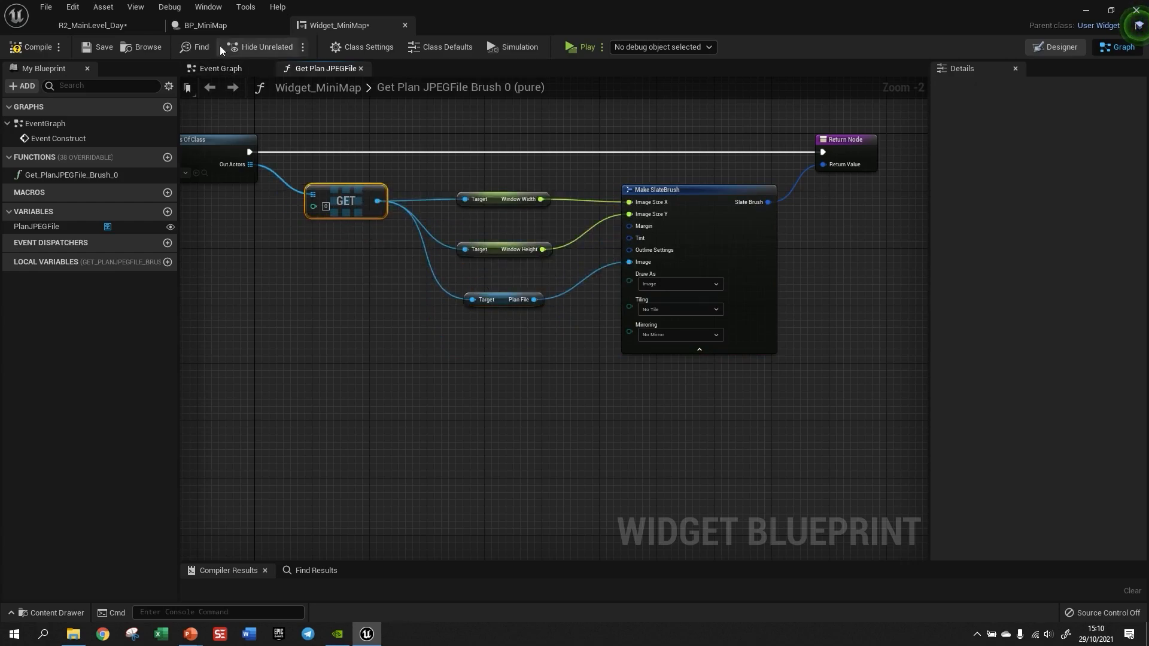
Recheck the variables in BP_MiniMap, return to the brush function, and compile and save Widget_MiniMap.
click(205, 26)
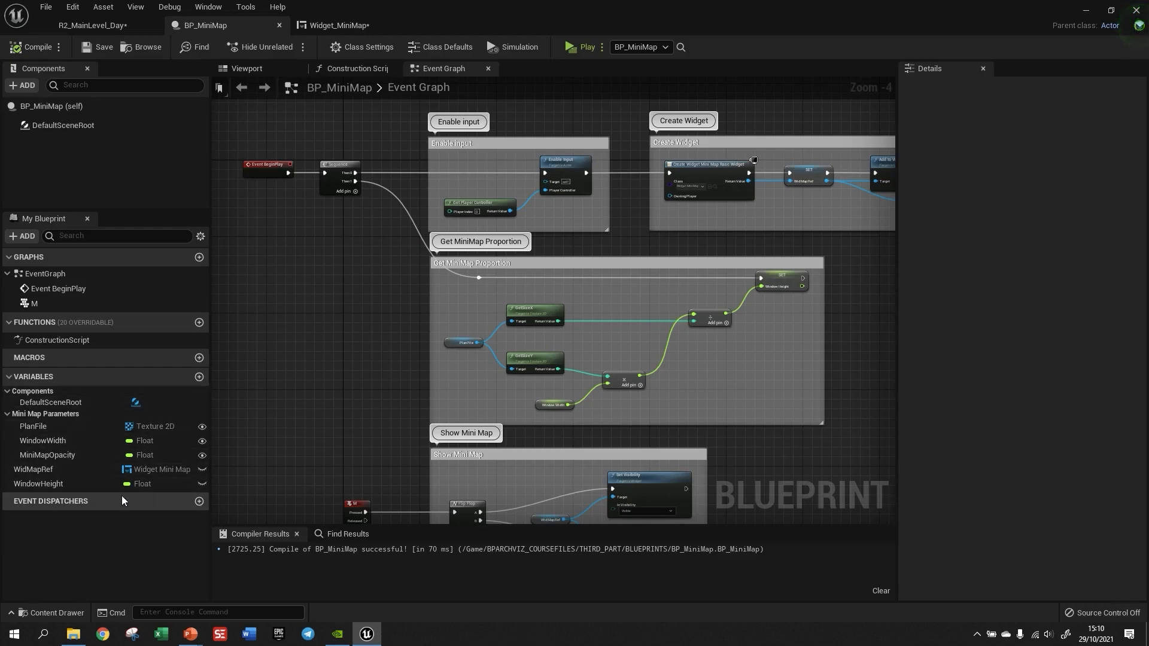
click(325, 26)
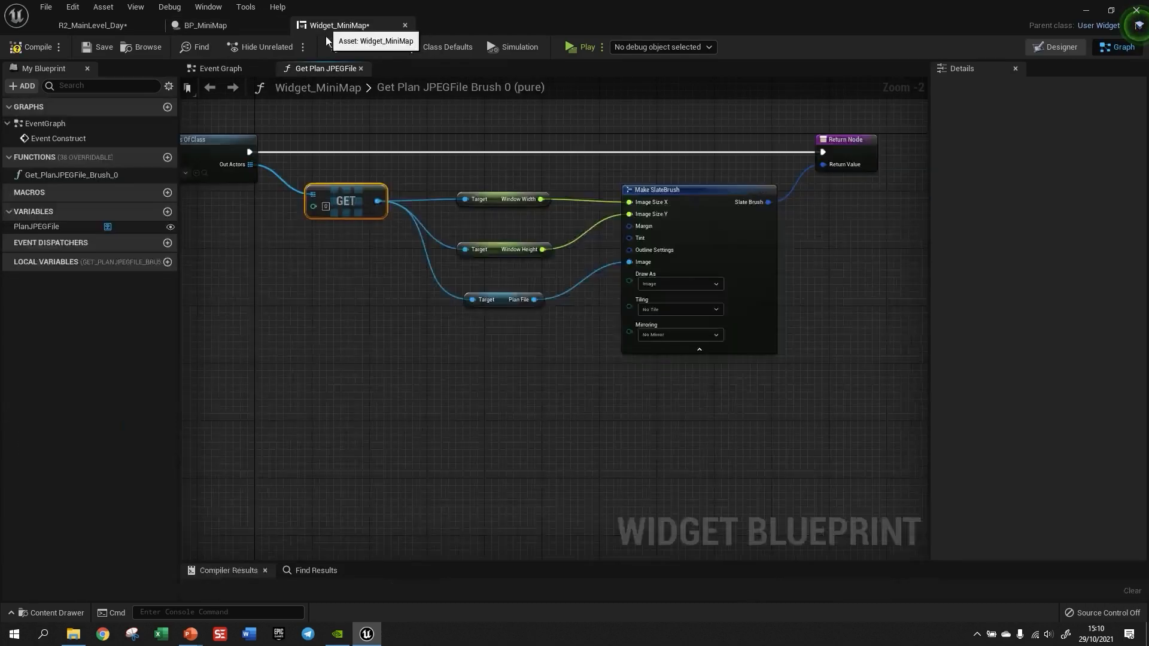
right_drag(517, 341, 550, 362)
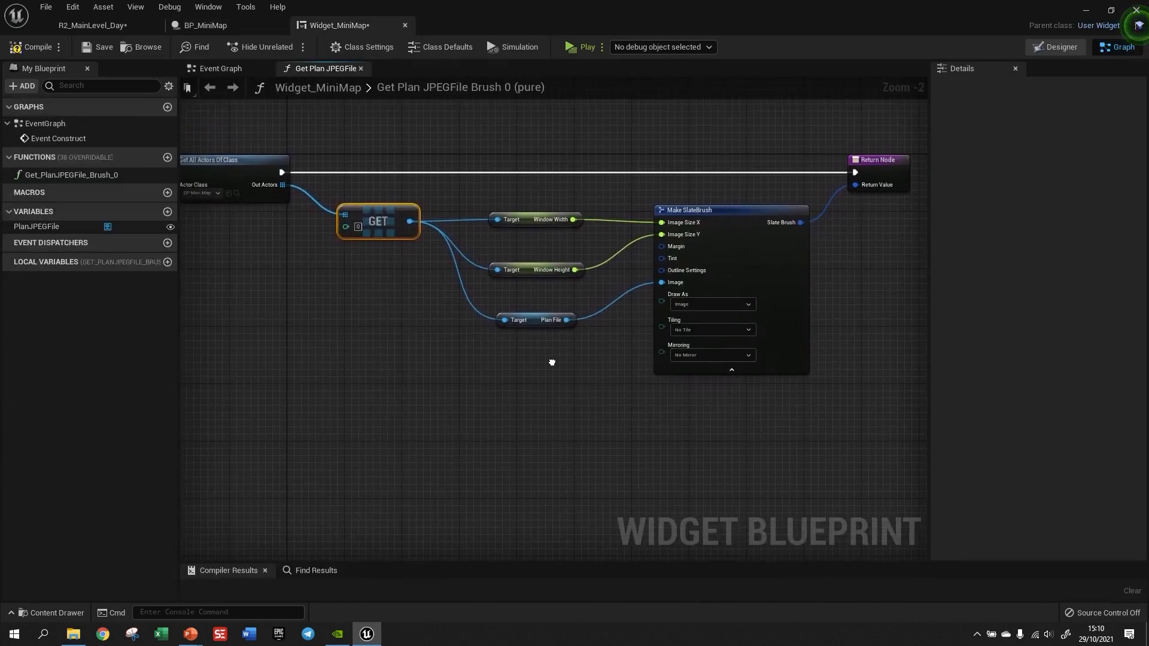
click(19, 51)
Examine the inner canvas panel's Size To Content option and the PlanJPEGFile image's slot settings in the widget designer.
click(1056, 46)
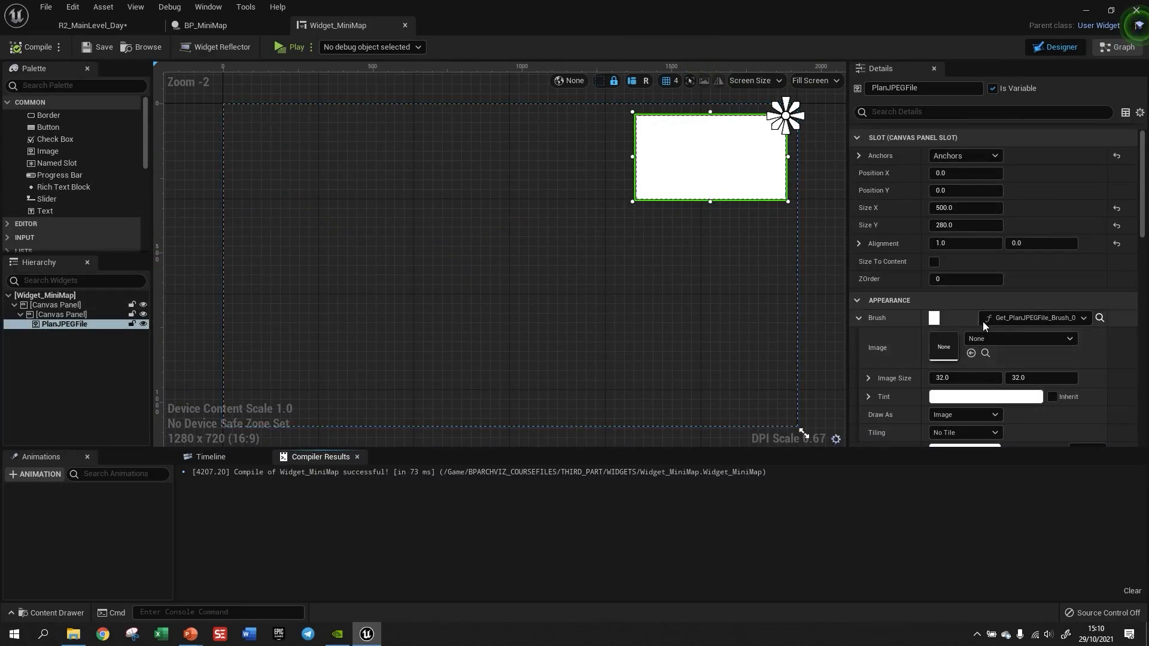
click(62, 314)
click(934, 261)
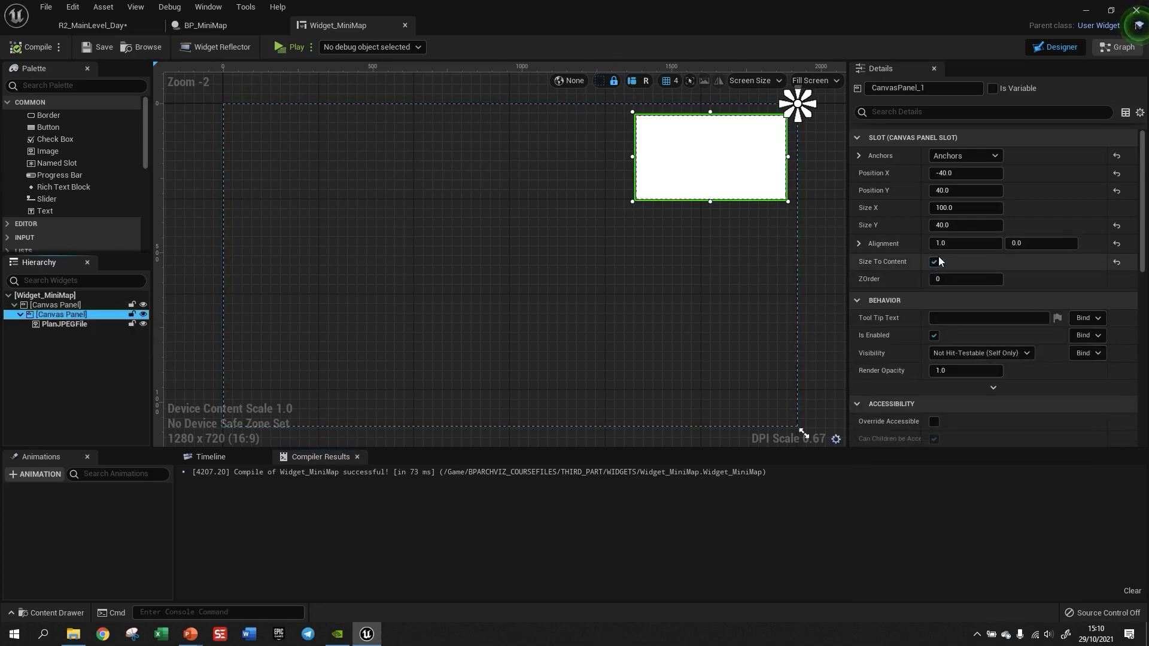
click(701, 177)
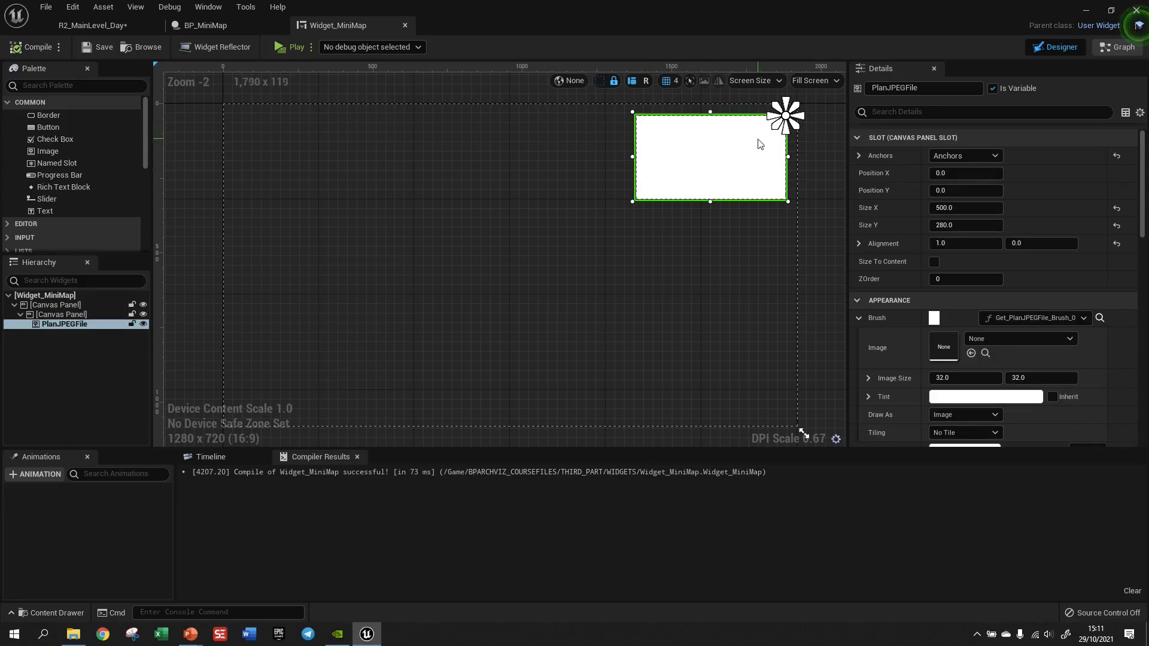
scroll(821, 94, up, 1)
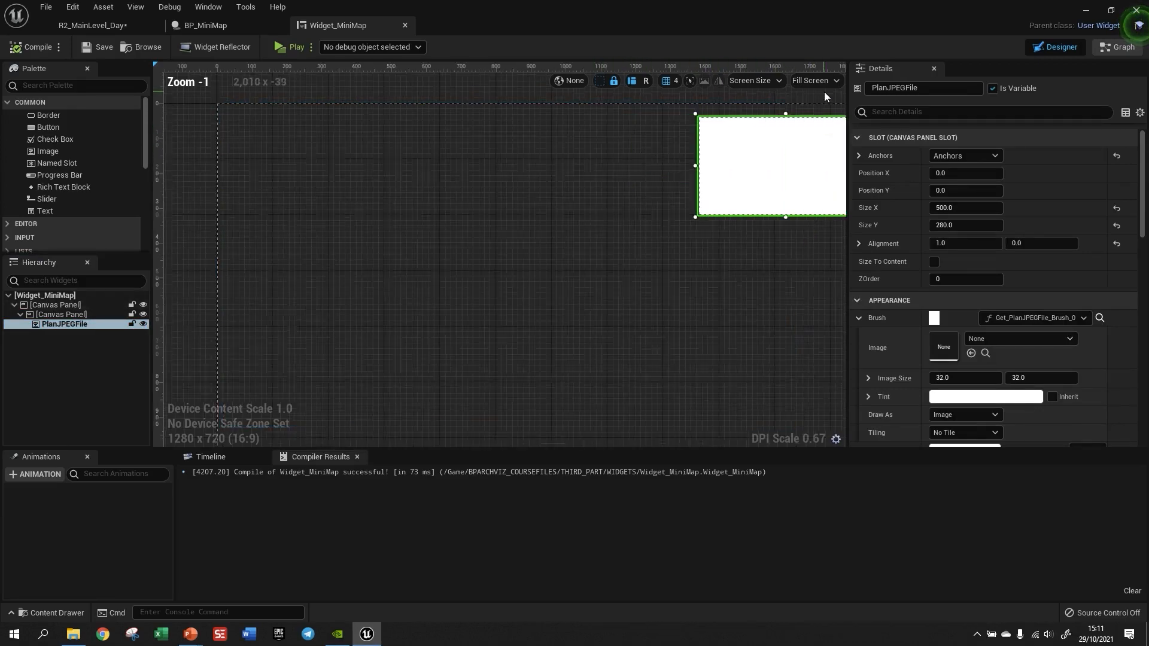
right_drag(816, 136, 538, 257)
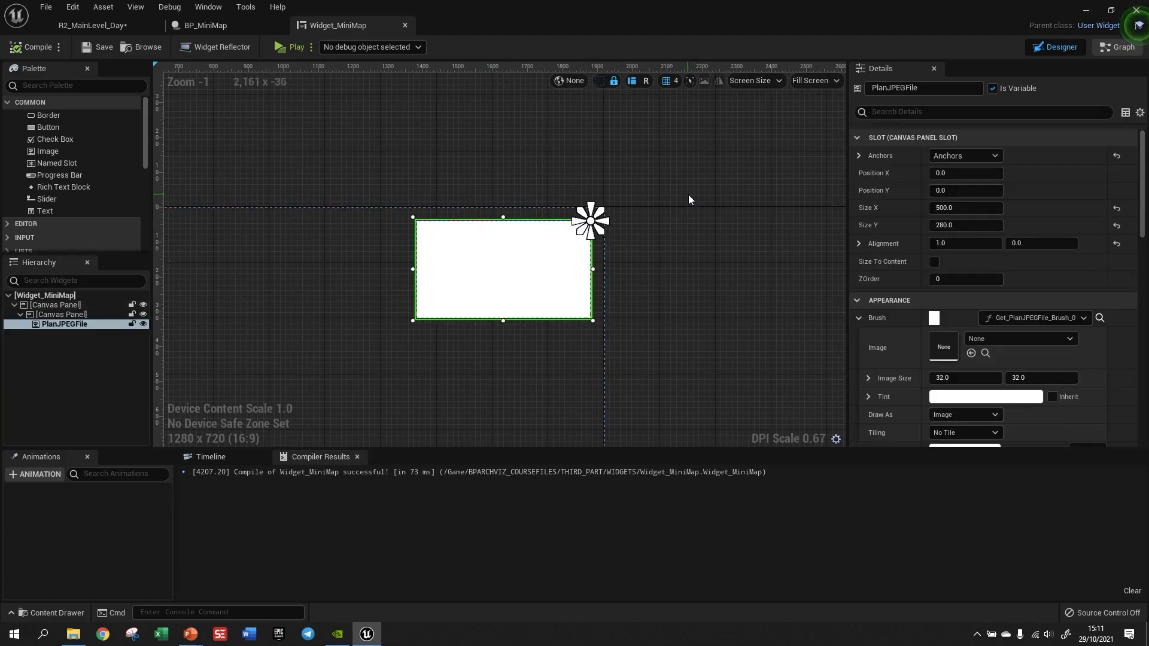
scroll(688, 195, down, 2)
right_drag(742, 315, 743, 224)
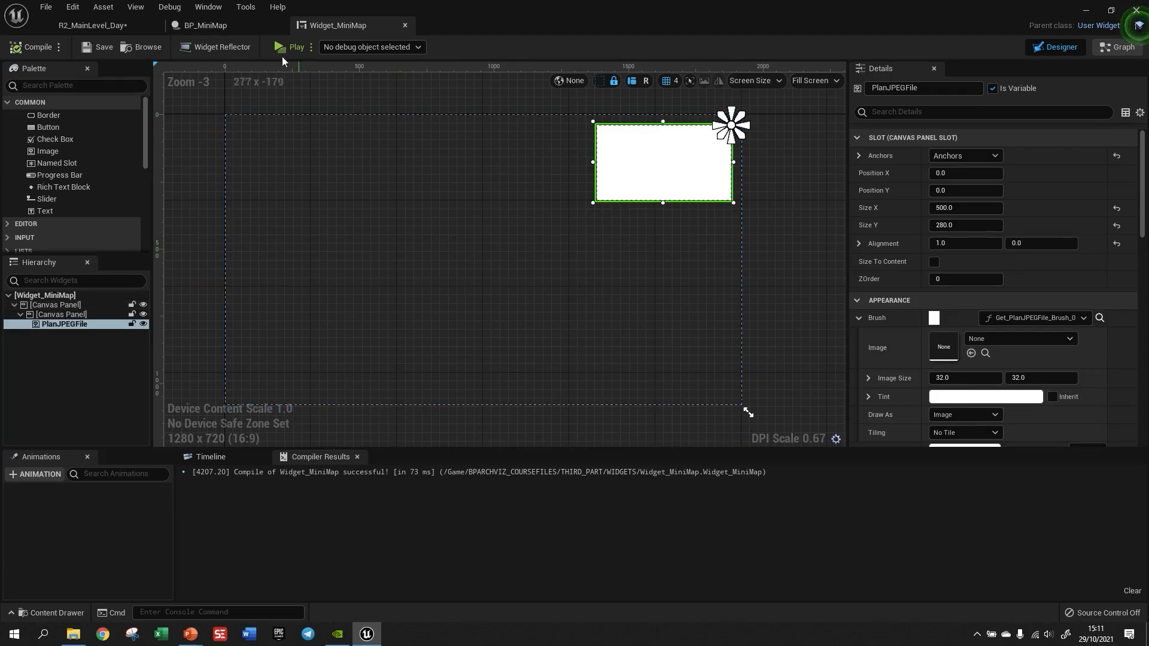
On the BP_MiniMap actor placed in the level, set Plan File to the FloorPlan texture from THIRD_PART/UI/MenuImages and Window Width to 1200.
click(235, 30)
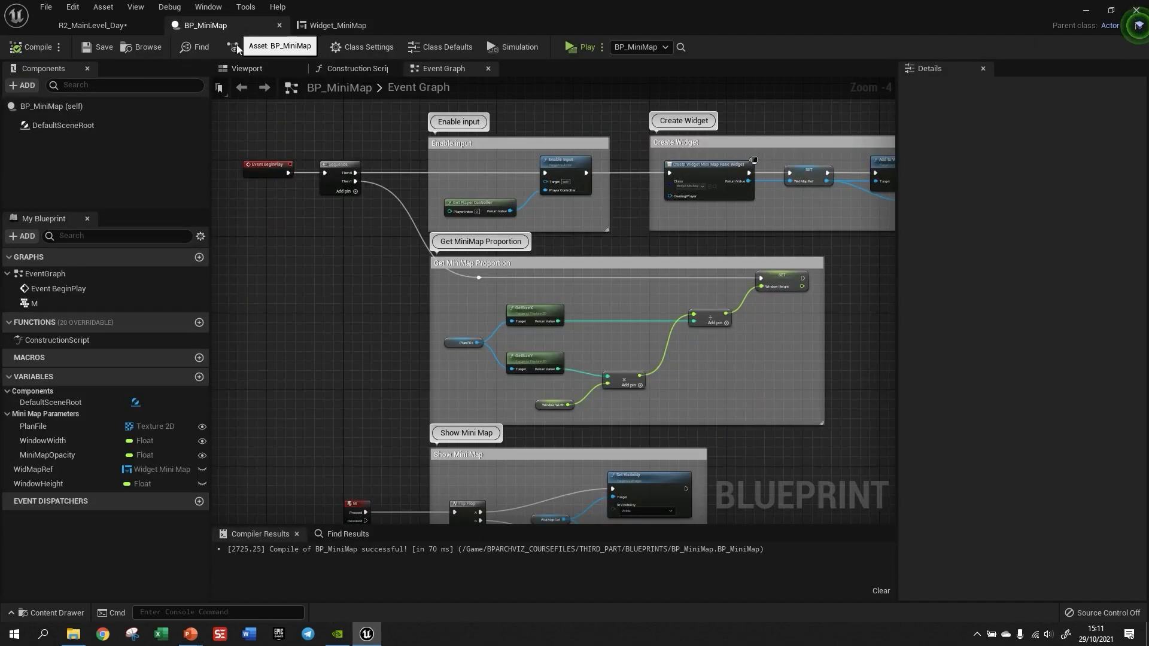
click(129, 27)
right_drag(379, 401, 344, 431)
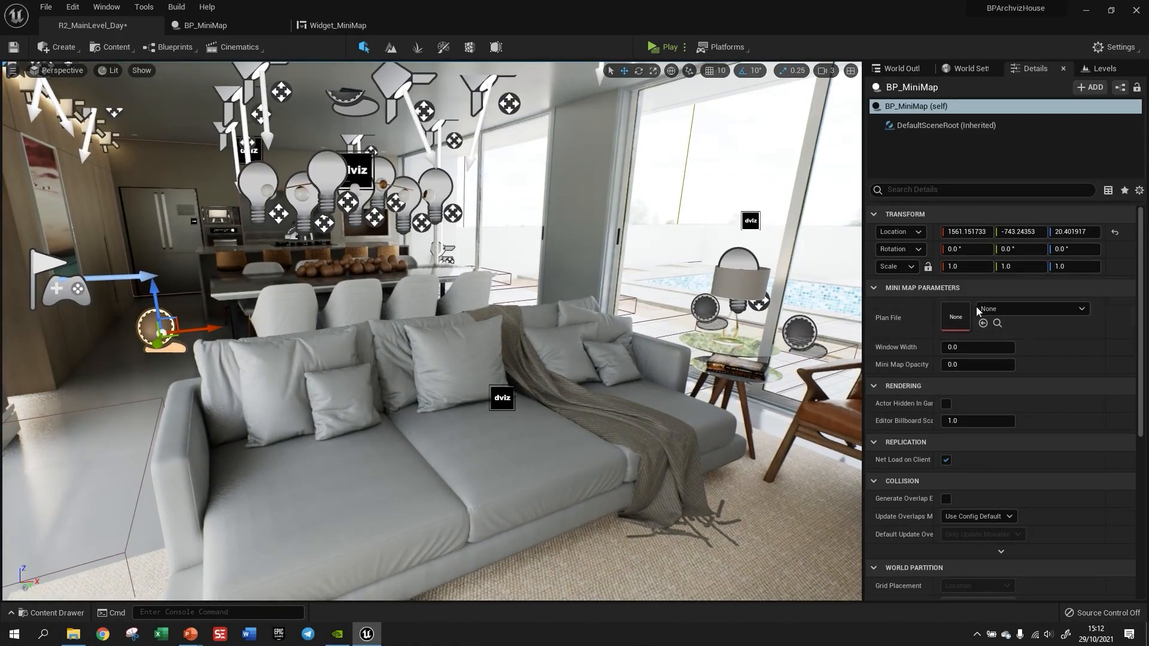
click(53, 613)
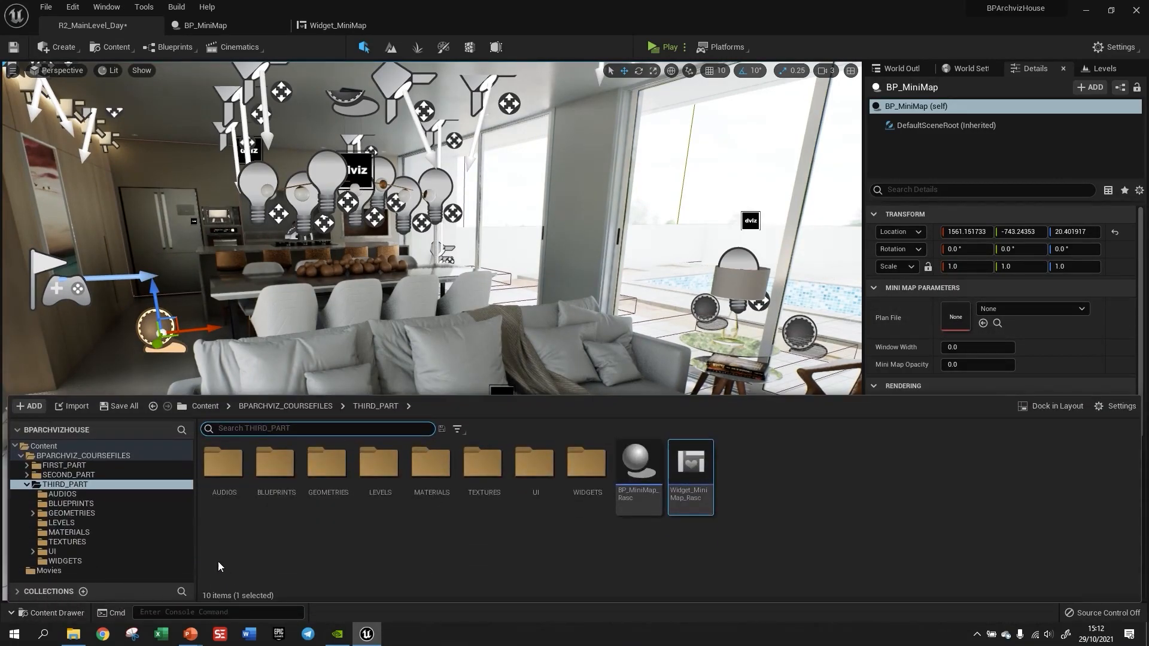
click(66, 544)
click(56, 554)
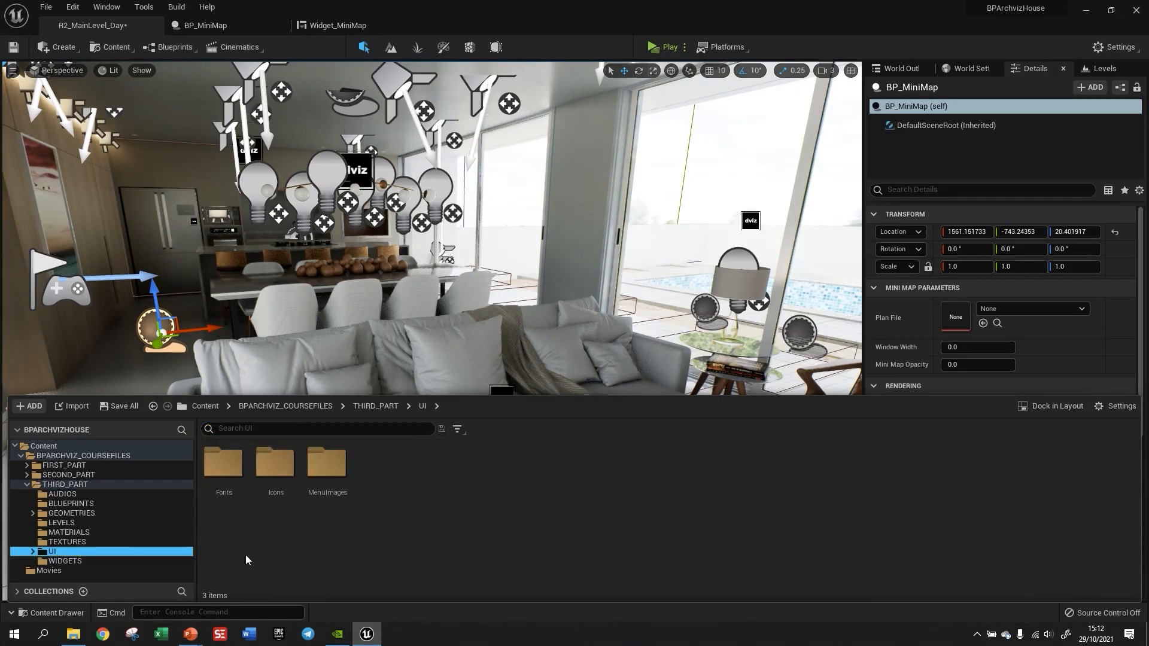
double_click(326, 467)
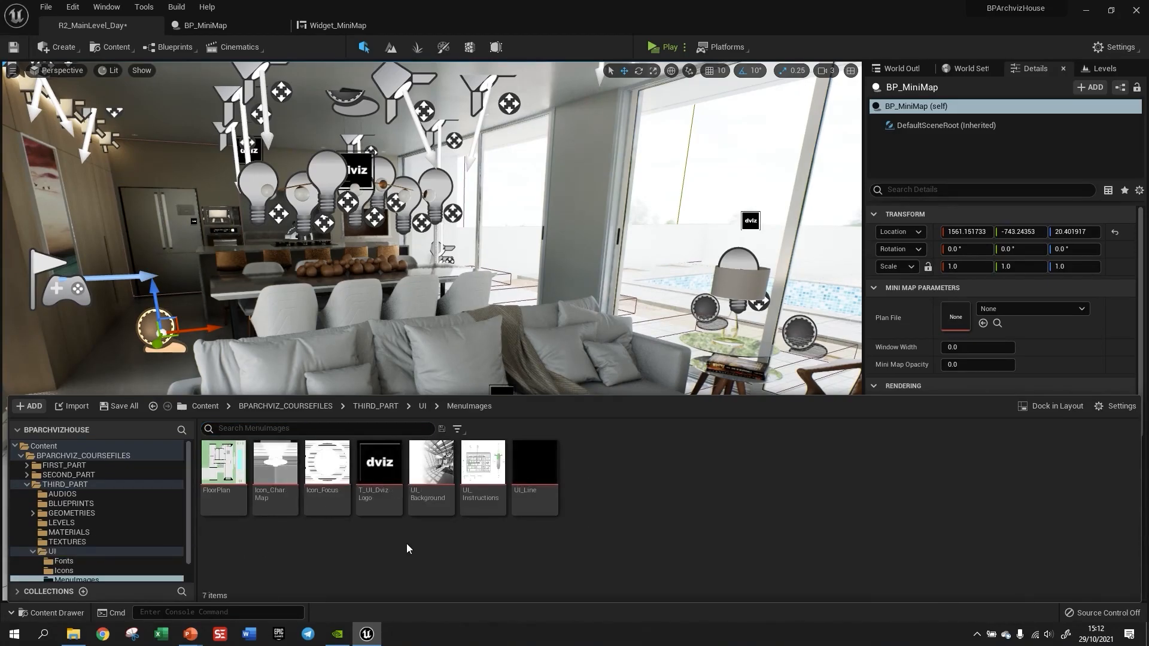
drag(231, 481, 955, 316)
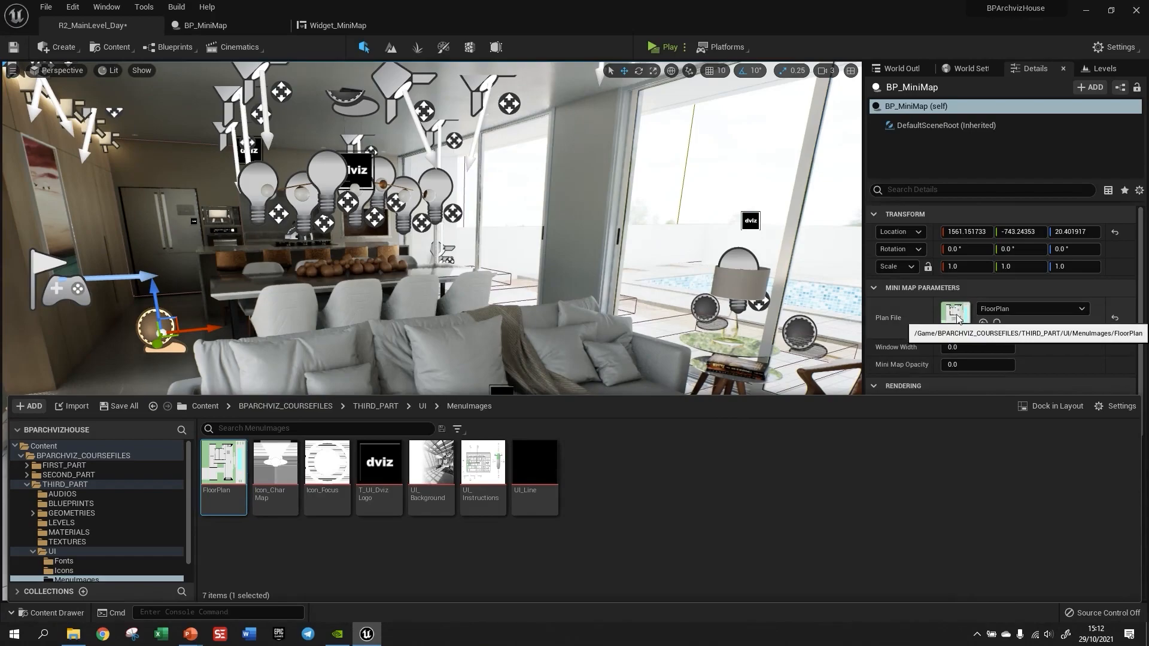
click(964, 348)
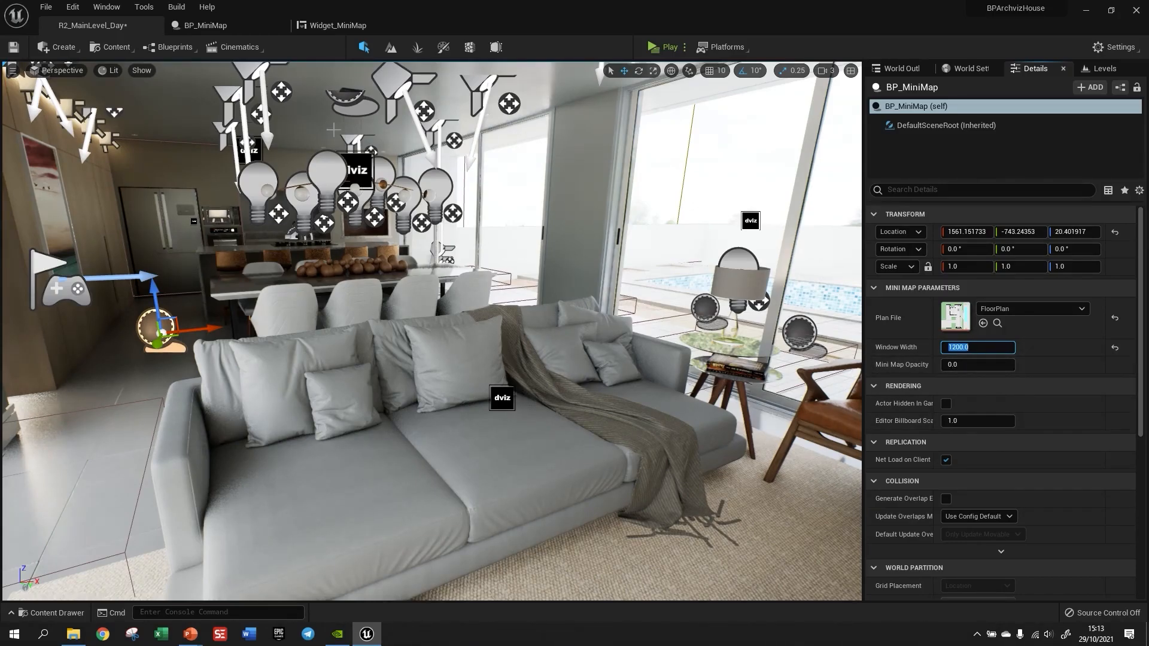
In the Widget_MiniMap designer, create a binding function for the PlanJPEGFile image's Color and Opacity.
click(336, 25)
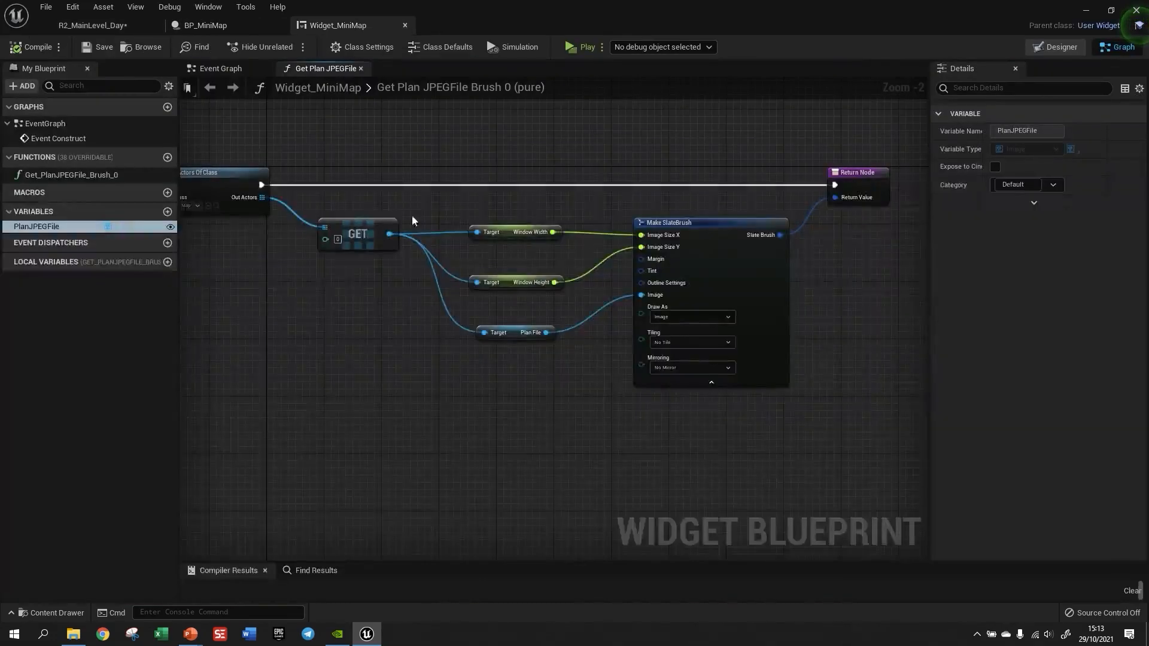
right_drag(562, 409, 616, 441)
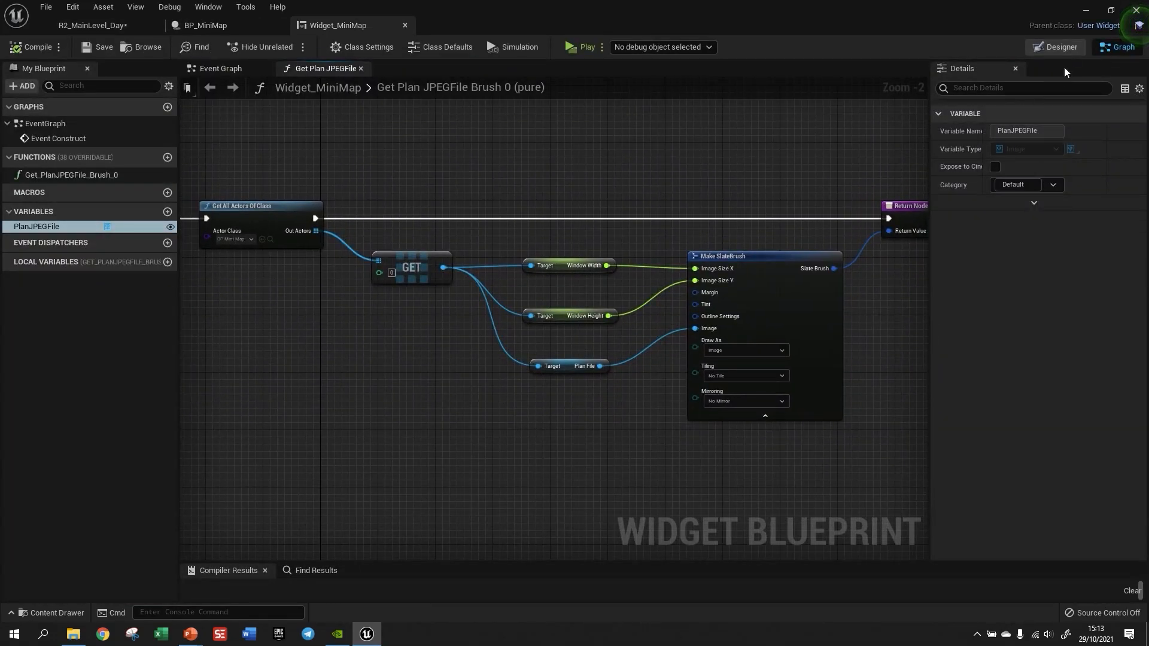
click(1056, 46)
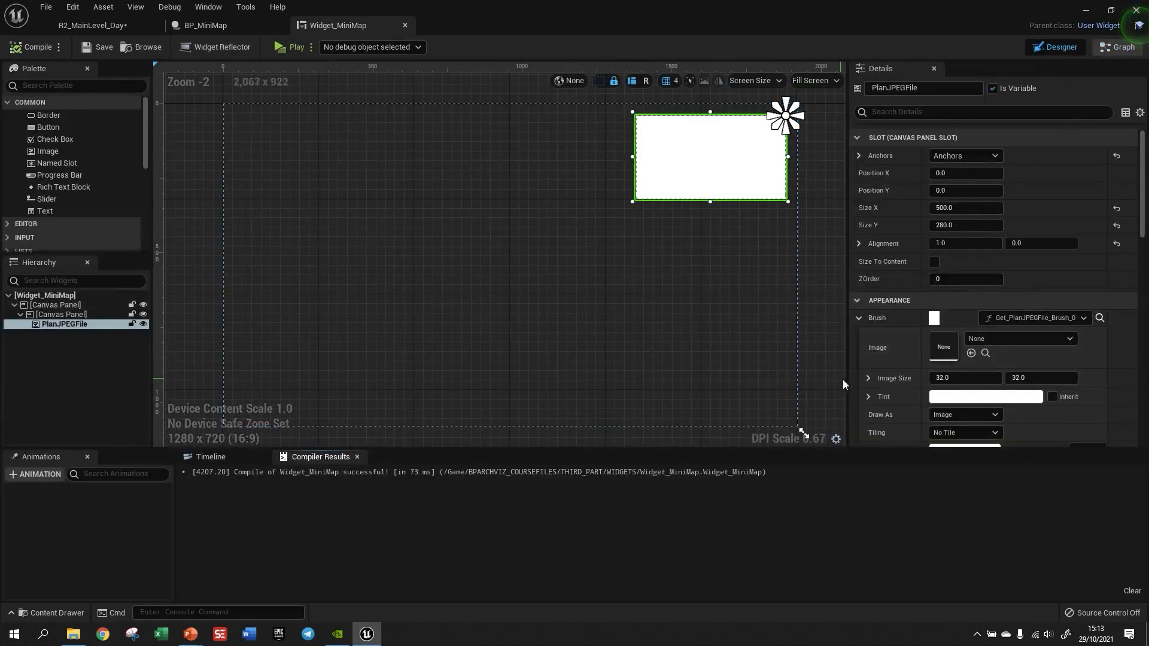
scroll(1006, 376, down, 2)
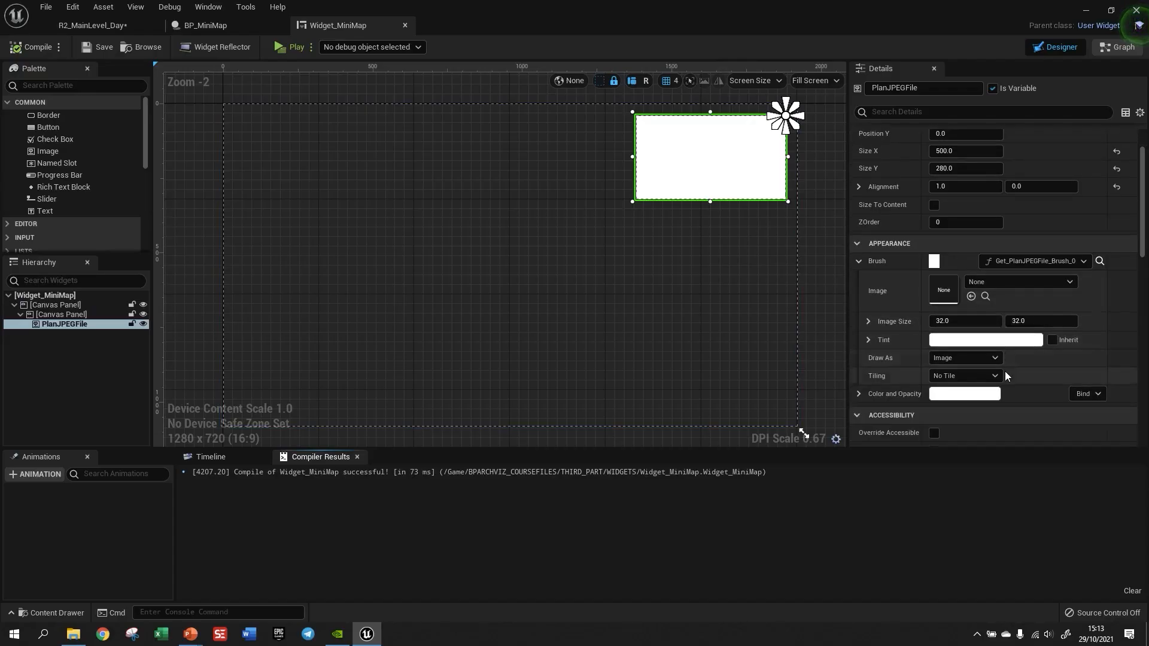
scroll(1005, 376, down, 2)
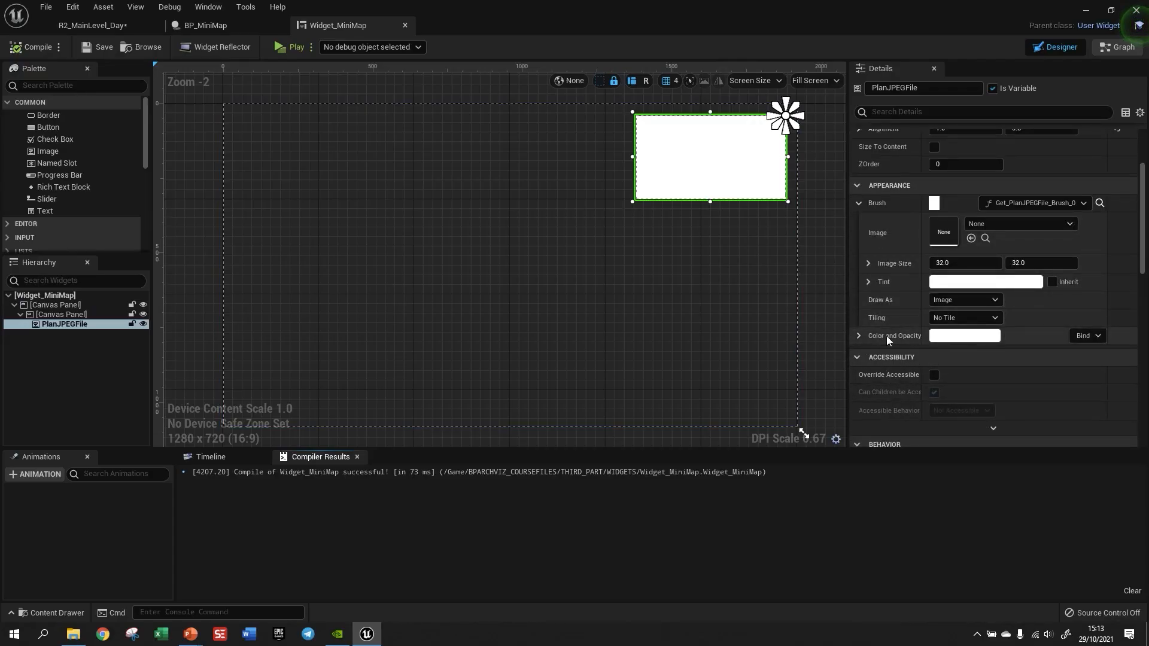
click(858, 335)
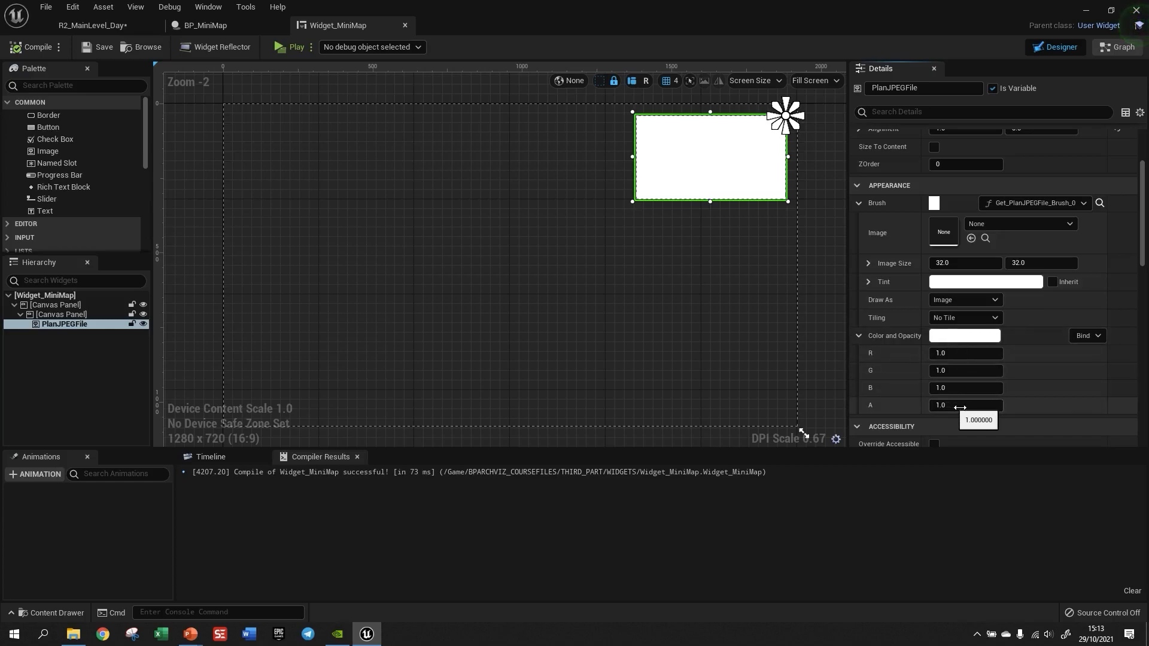
click(1084, 335)
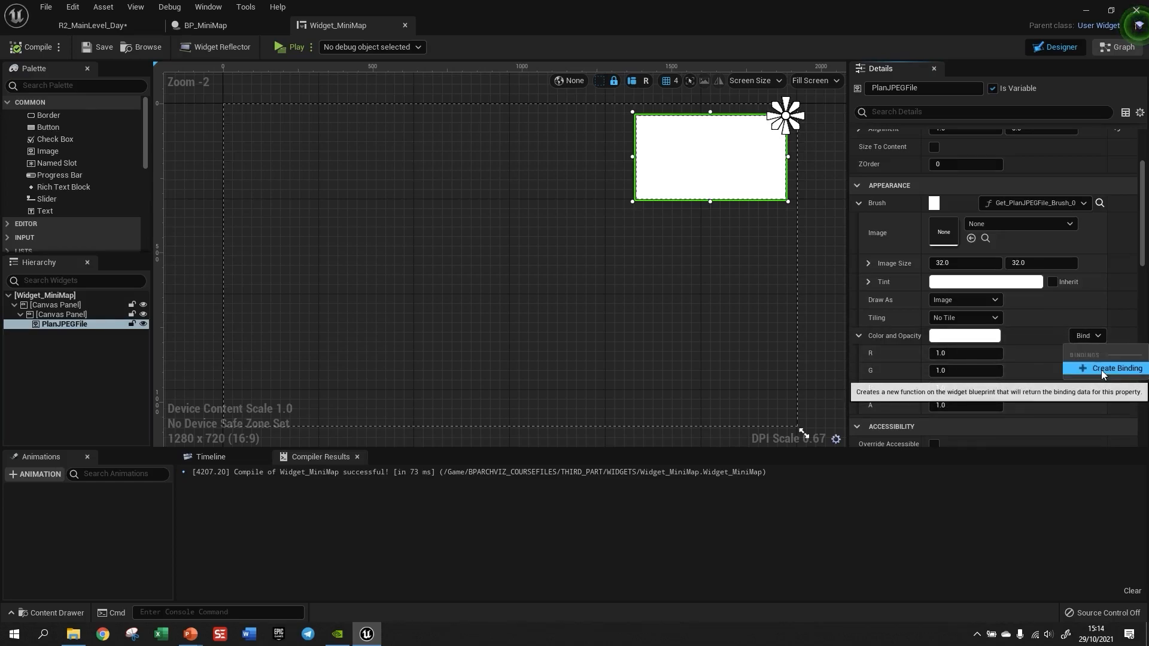
click(1101, 370)
Spread the new function's entry and Return nodes apart and align them on a straight execution line.
drag(707, 343, 908, 342)
drag(584, 326, 425, 315)
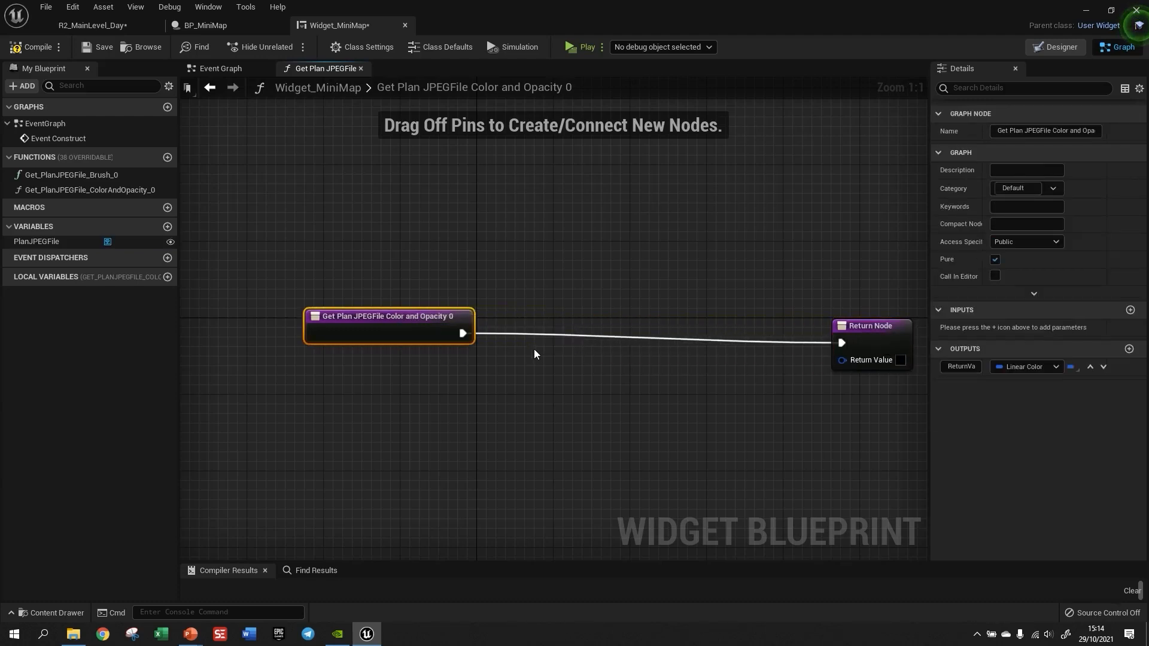
scroll(479, 285, down, 1)
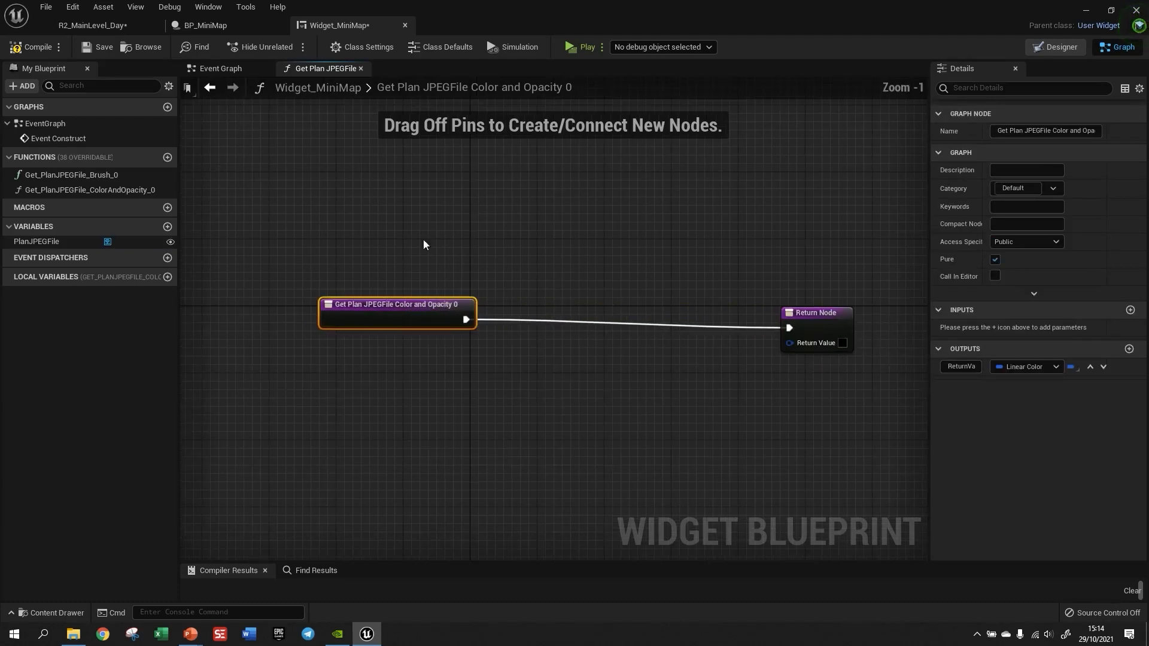
double_click(431, 307)
key(Return)
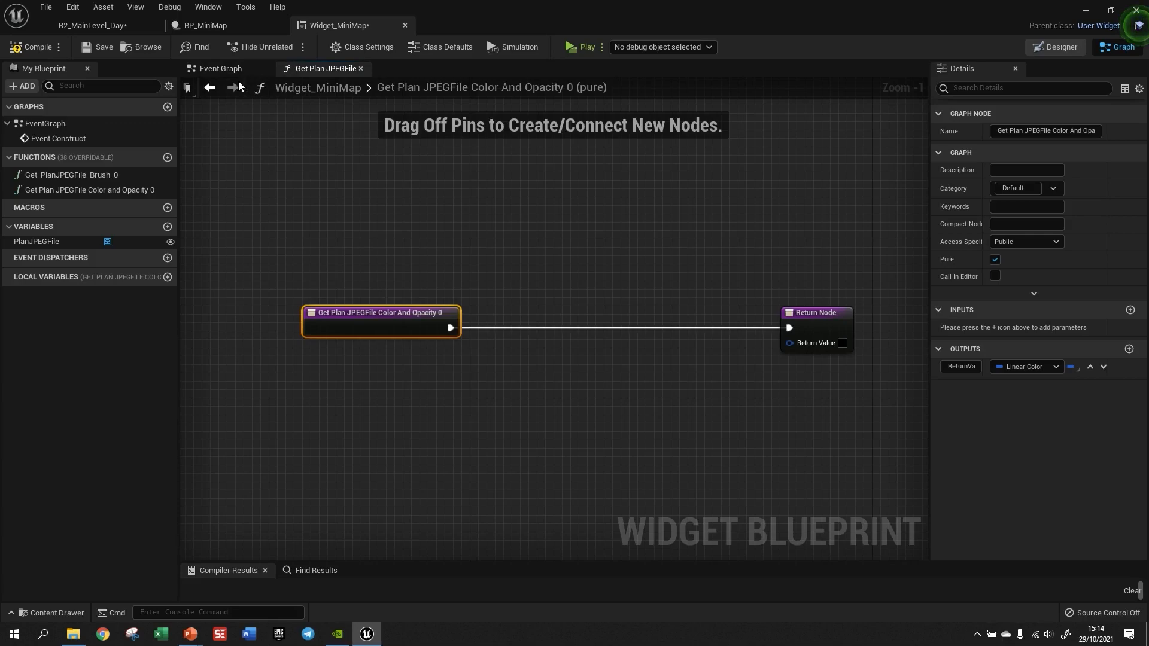
Open the Get_PlanJPEGFile_Brush_0 function and move the entry, Get All Actors Of Class and GET nodes away from the three getters.
click(109, 178)
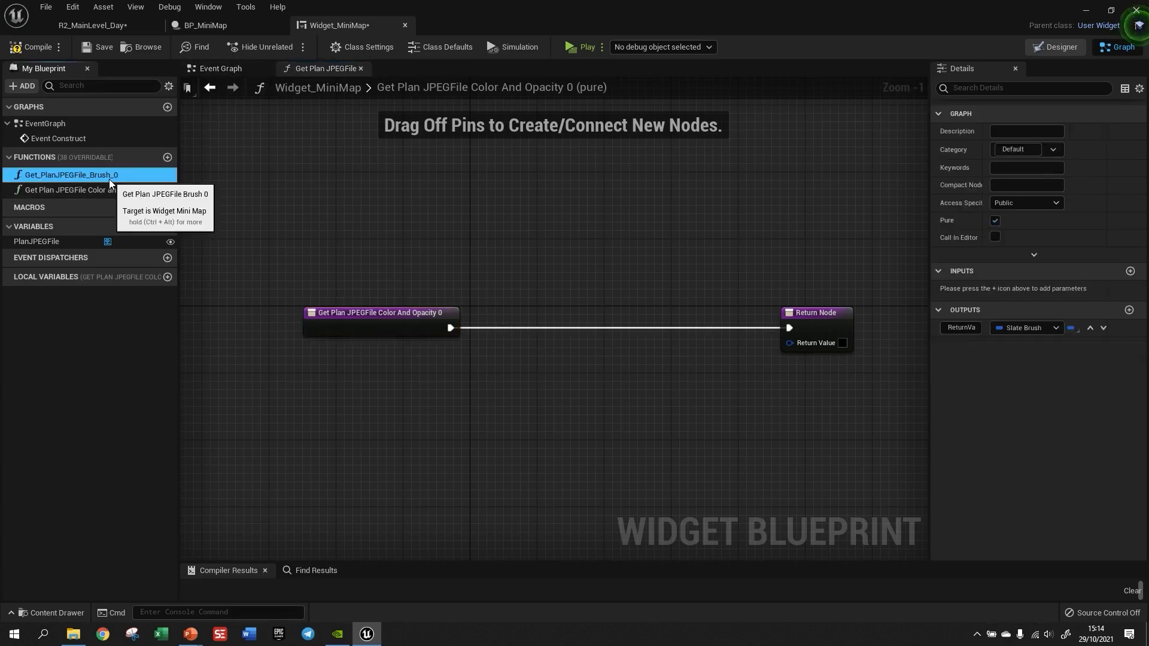
double_click(108, 178)
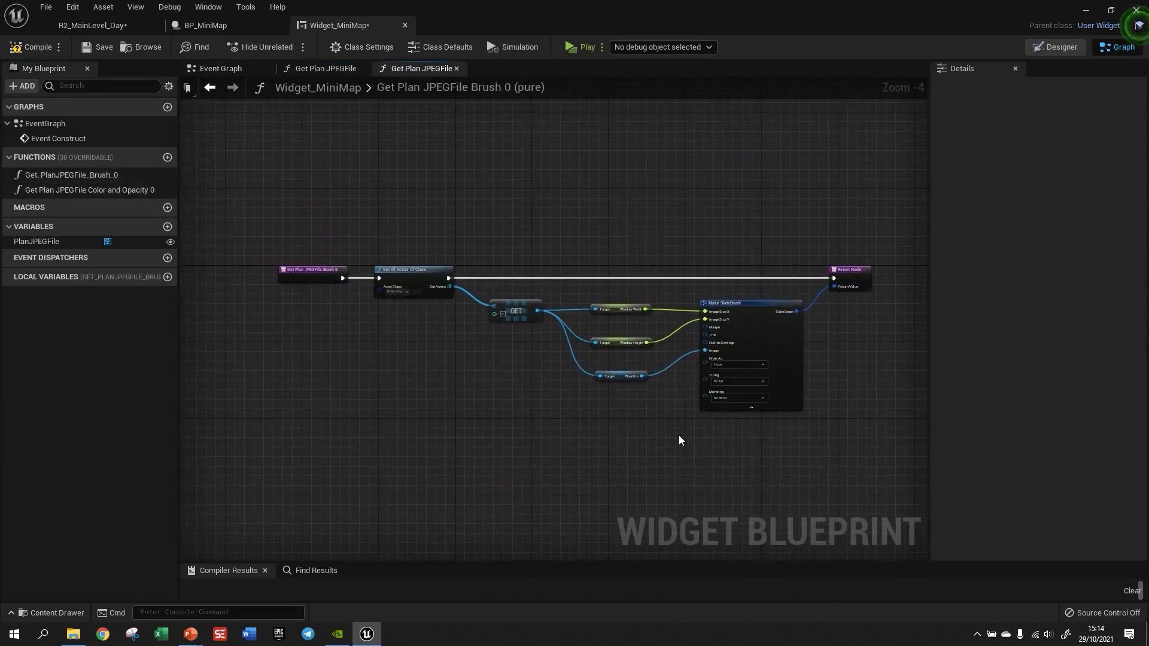
right_drag(679, 436, 690, 392)
drag(417, 249, 560, 299)
drag(520, 266, 377, 267)
Break the GET node's output links and promote that output to a variable named BPMiniMapRef.
scroll(377, 266, up, 2)
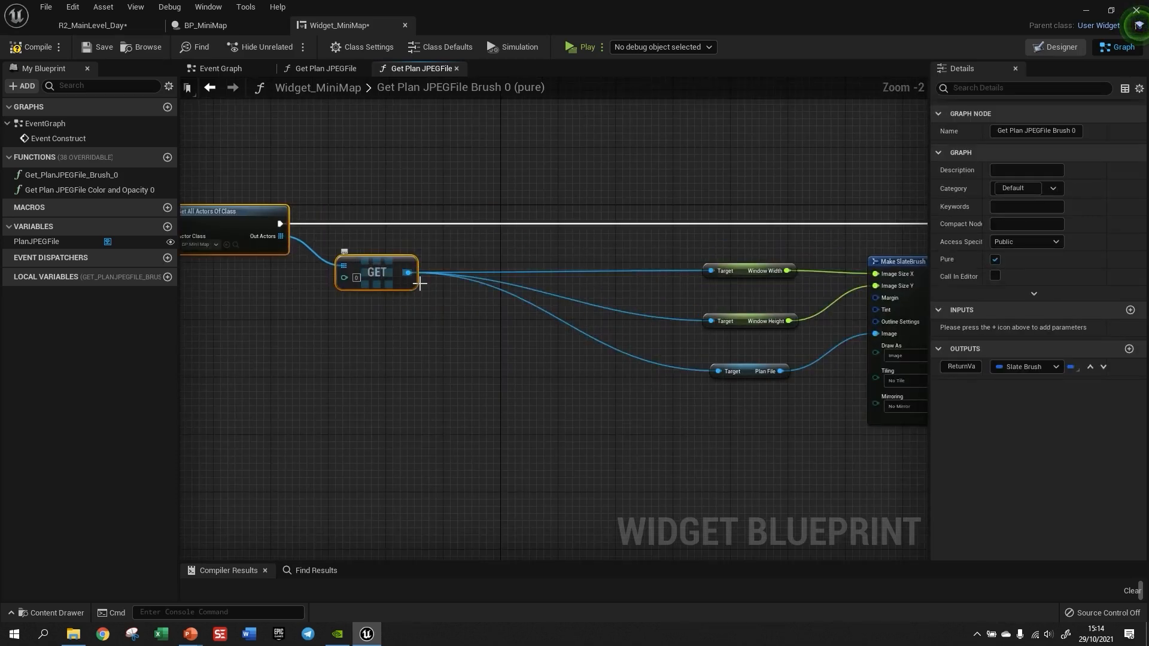
alt+click(419, 283)
drag(417, 283, 479, 279)
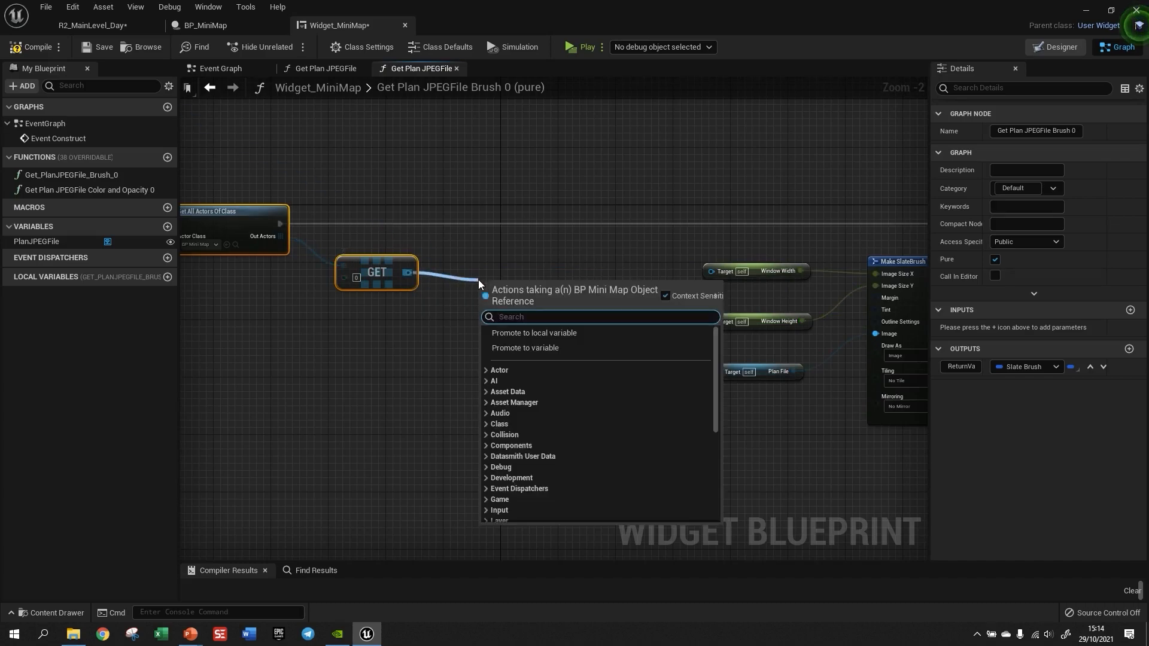
click(525, 348)
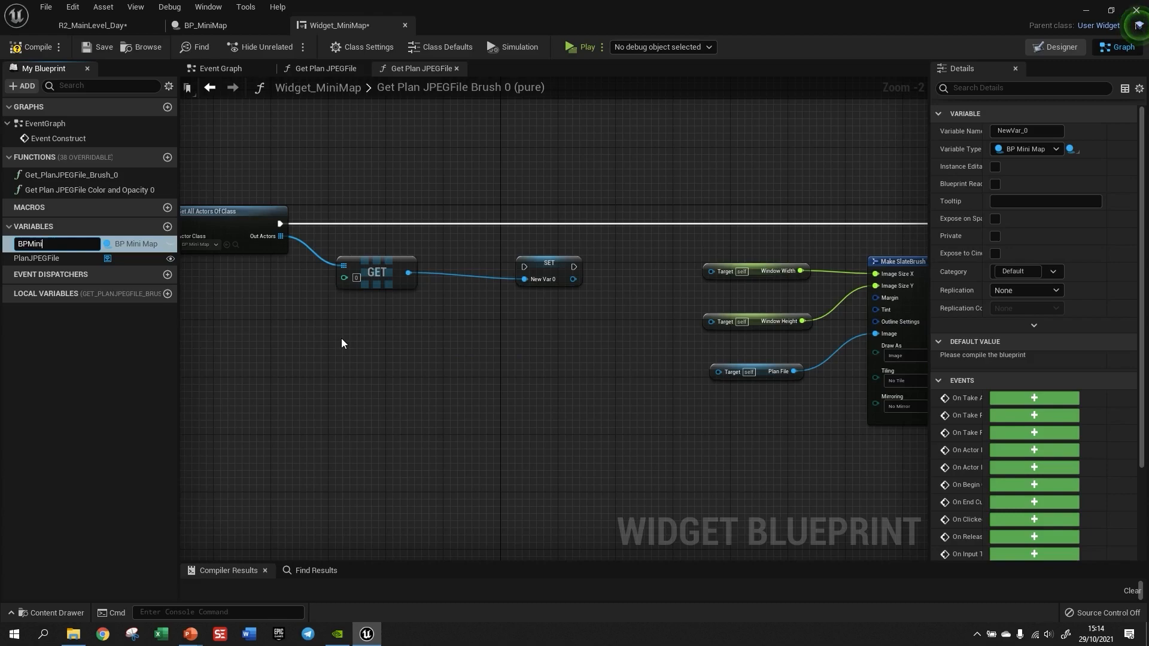
text(BPMiniMapRef)
key(Return)
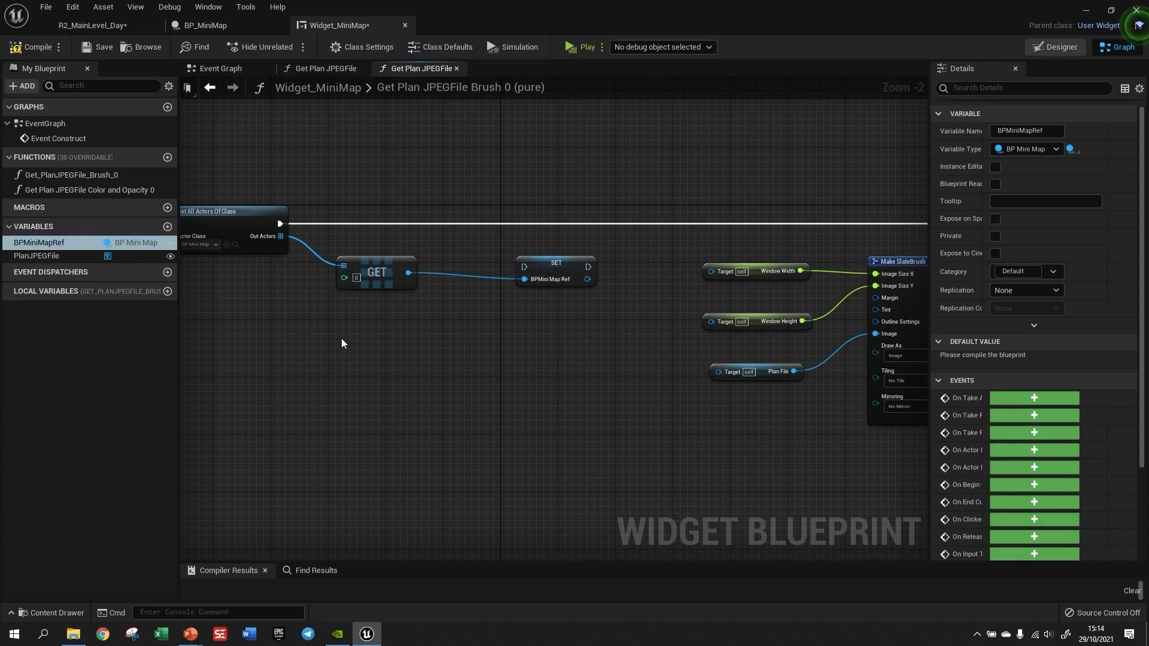
Insert the SET BPMiniMapRef node into the execution line after Get All Actors Of Class and place it on that line.
drag(280, 224, 524, 267)
right_drag(616, 299, 411, 363)
drag(381, 330, 353, 284)
Connect the SET node's BPMiniMapRef output to the Target of Window Width, Window Height and Plan File, and save Widget_MiniMap.
right_drag(392, 310, 425, 259)
drag(415, 247, 545, 333)
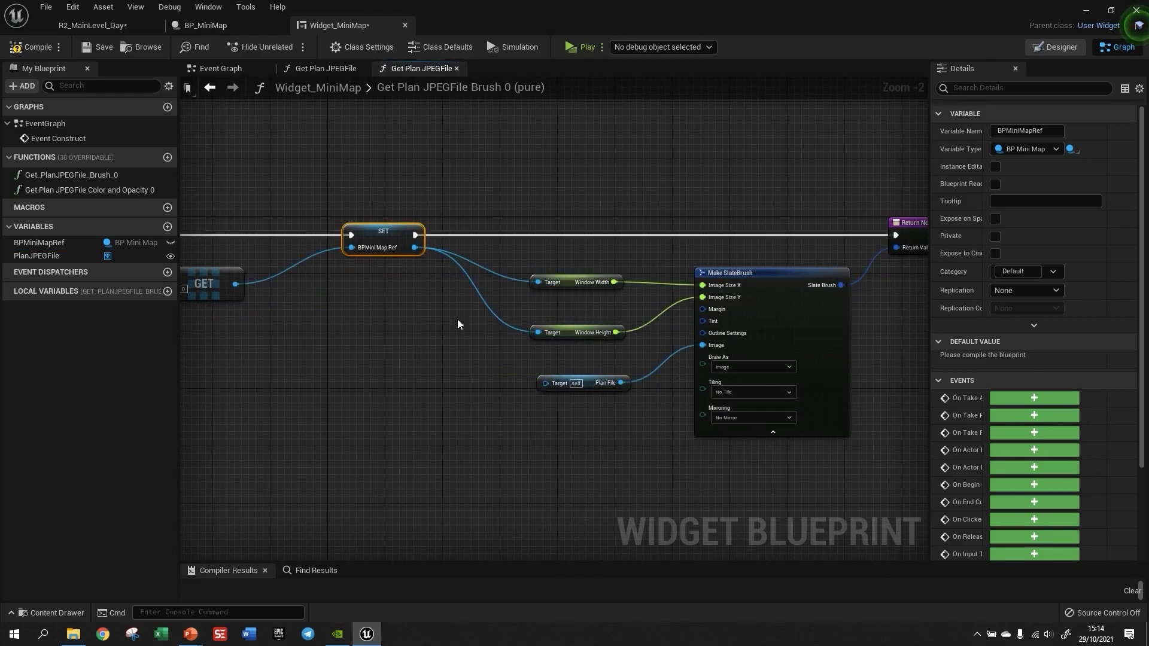
drag(415, 247, 541, 383)
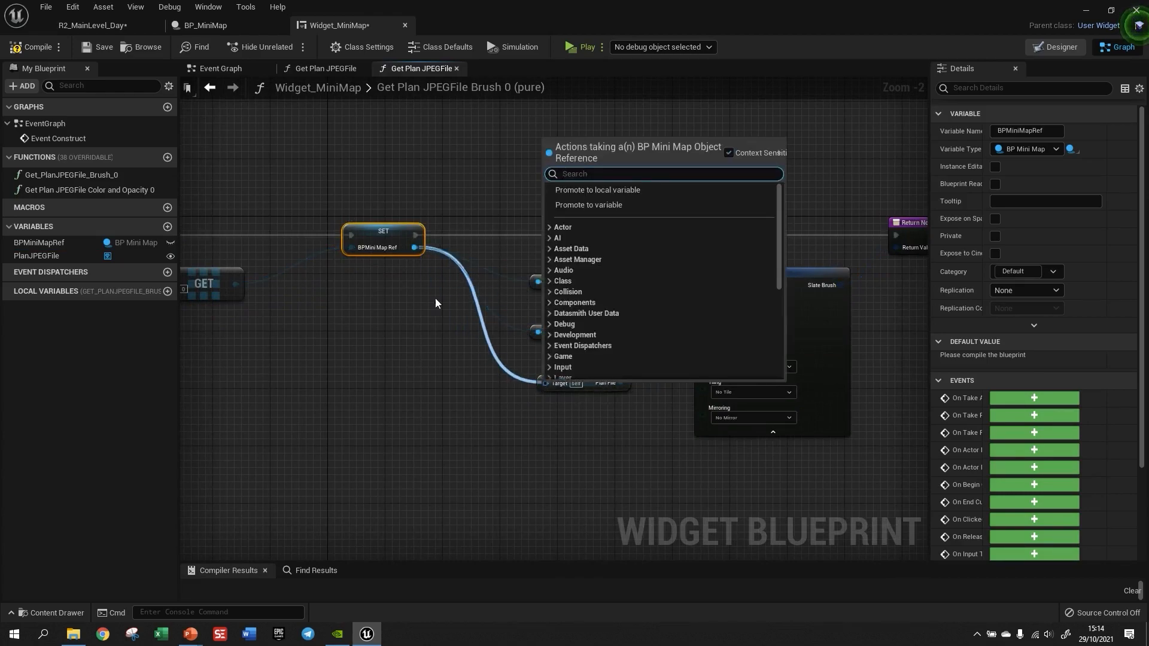
click(413, 277)
drag(414, 247, 545, 383)
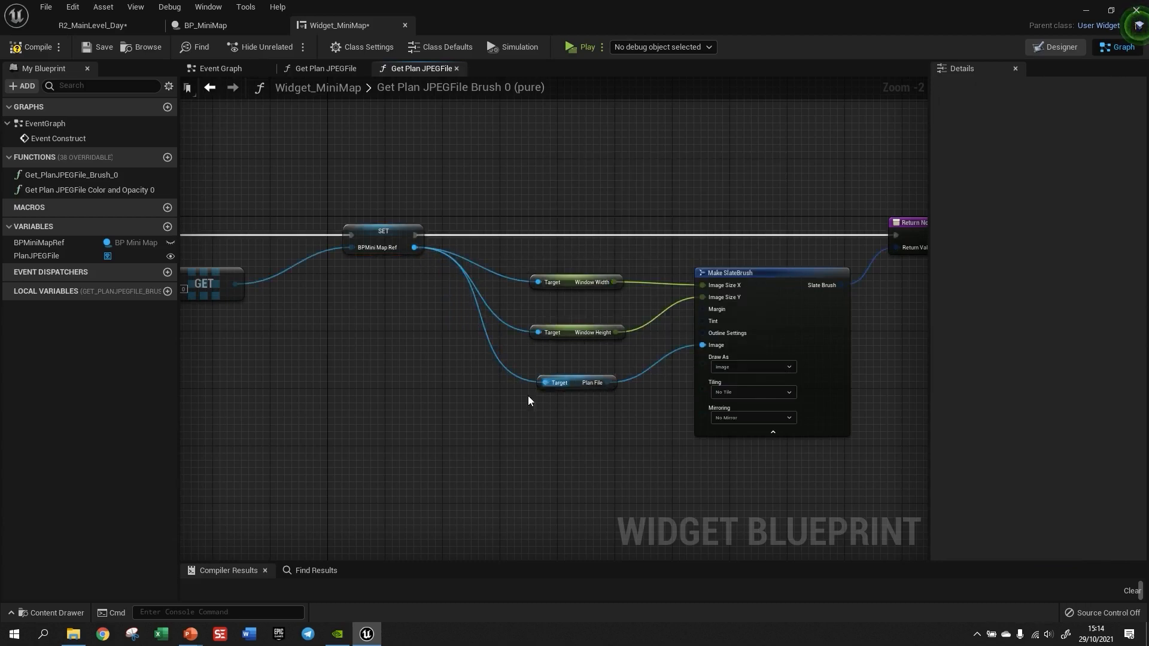
right_drag(416, 403, 504, 405)
click(91, 52)
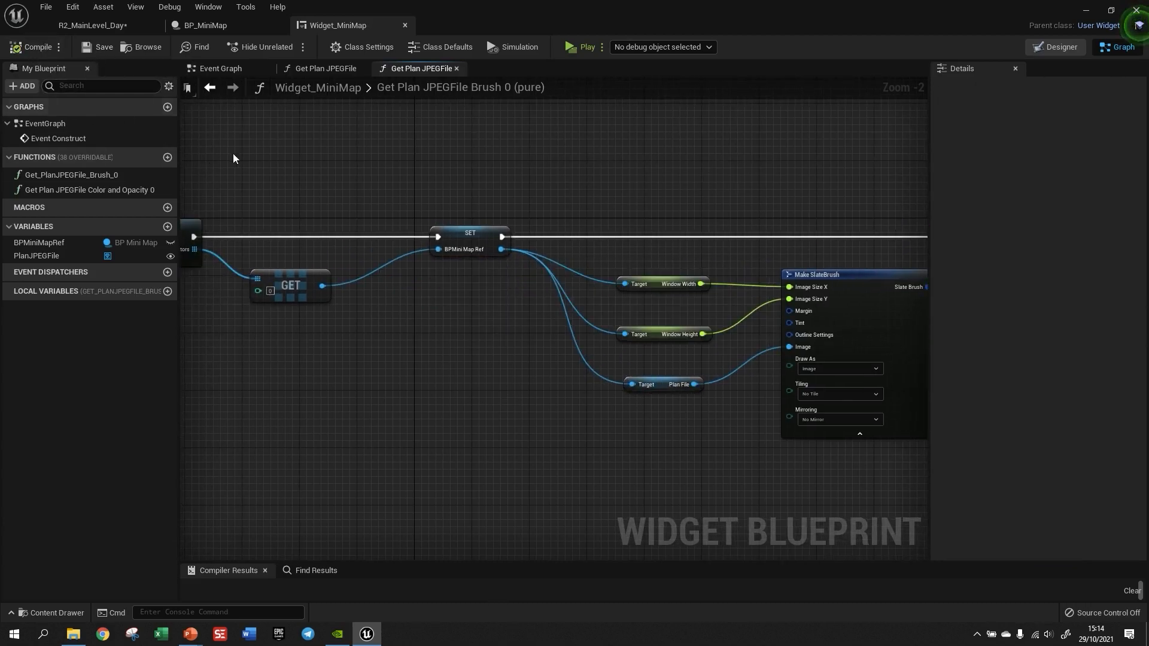
Add a getter for BPMiniMapRef to the Get Plan JPEGFile Color And Opacity 0 function, below its entry node.
click(318, 68)
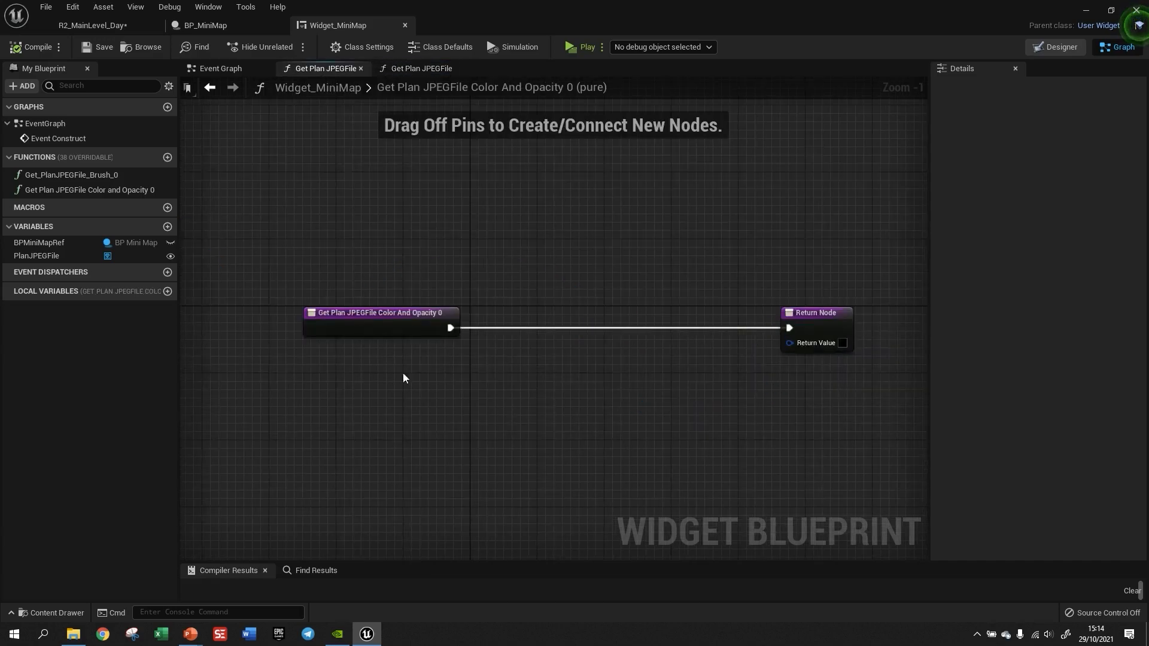
drag(45, 241, 429, 390)
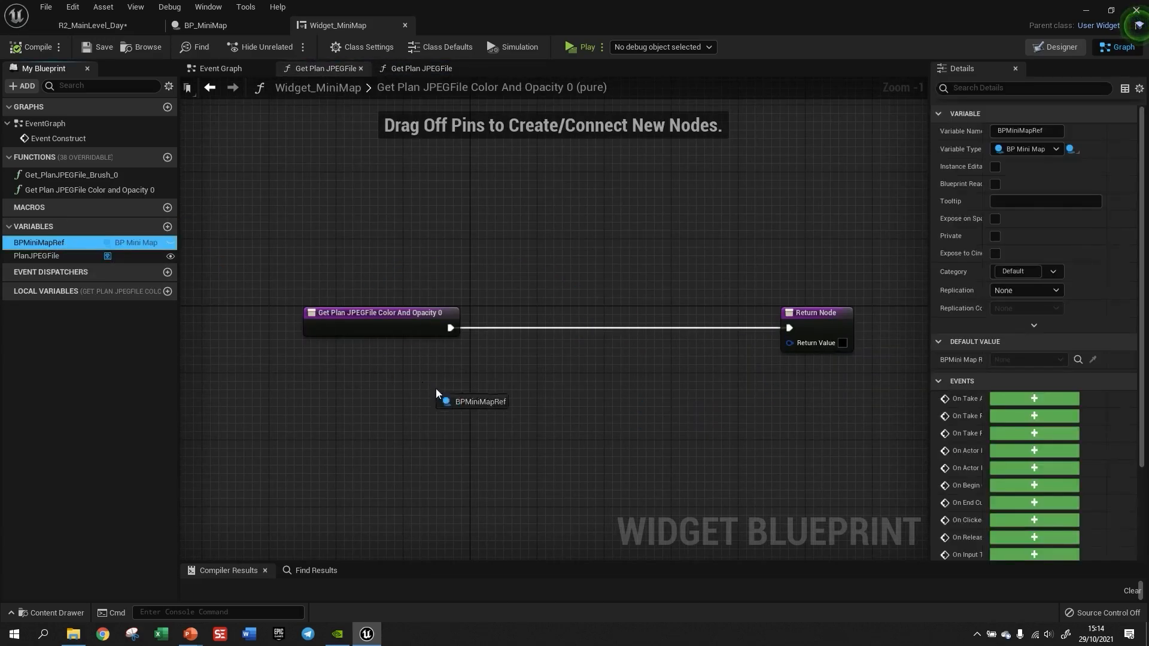
drag(423, 435, 419, 436)
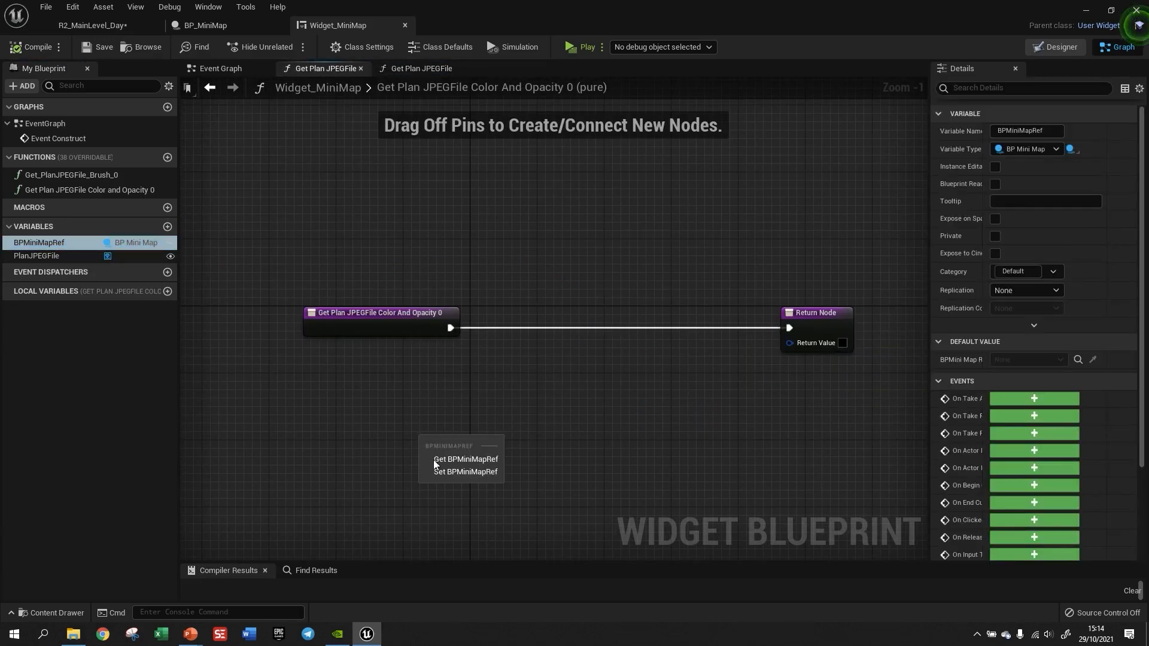
click(461, 459)
Add a Get Mini Map Opacity node fed by the BPMiniMapRef getter and arrange both nodes below the function's entry node.
click(103, 30)
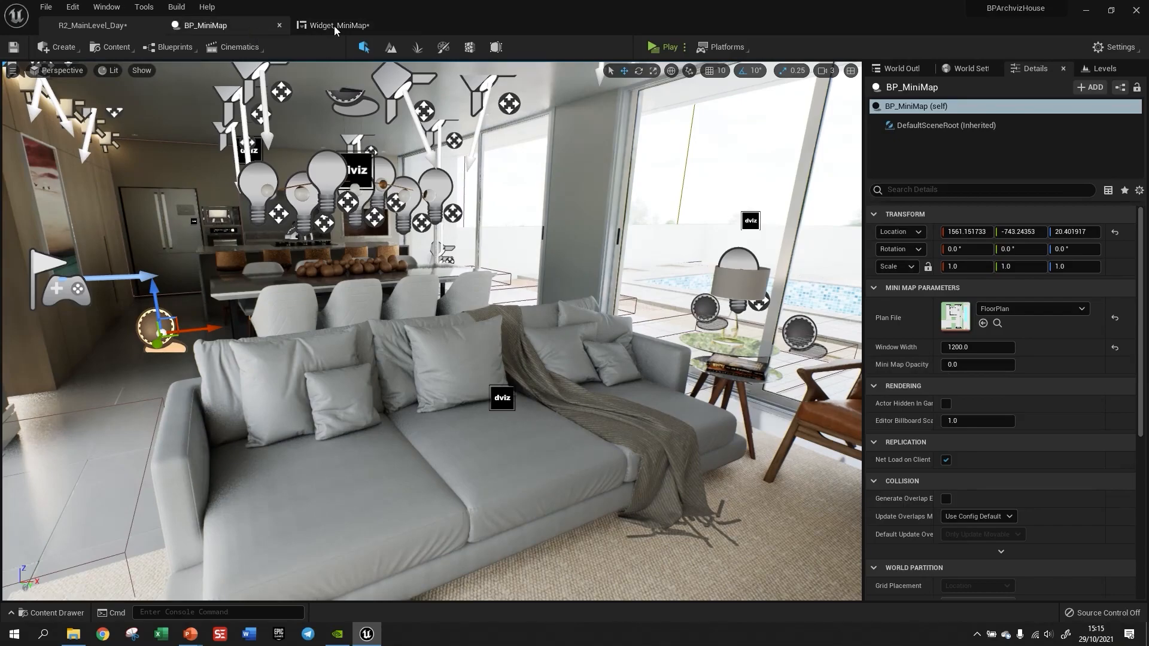
click(205, 25)
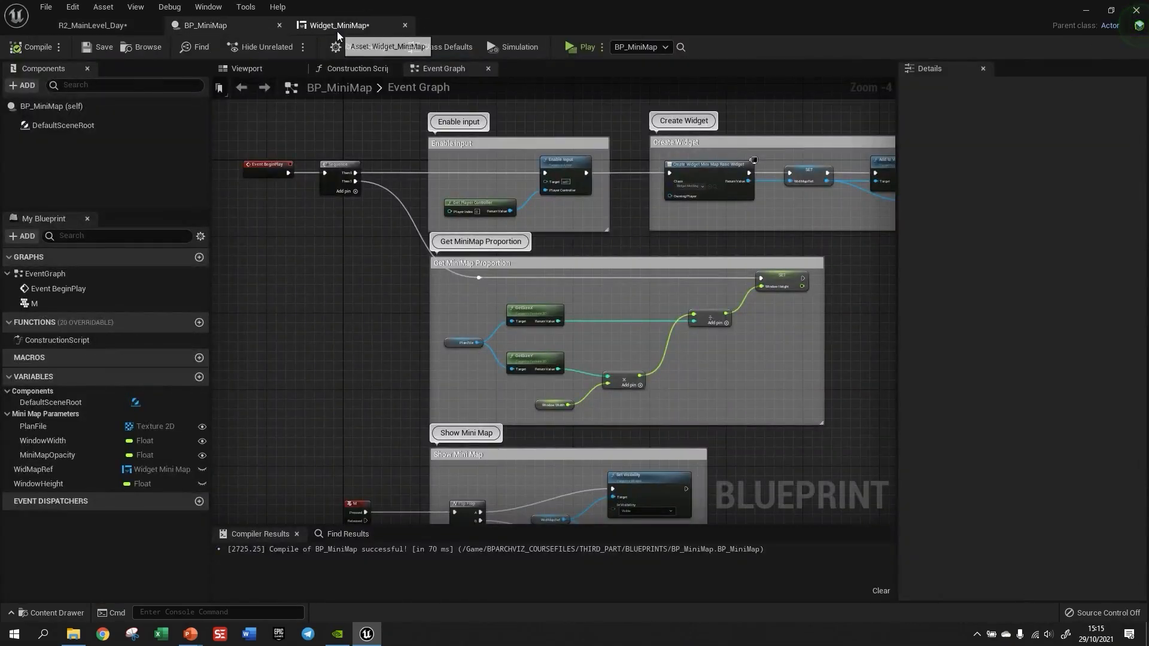
click(334, 25)
drag(484, 441, 530, 430)
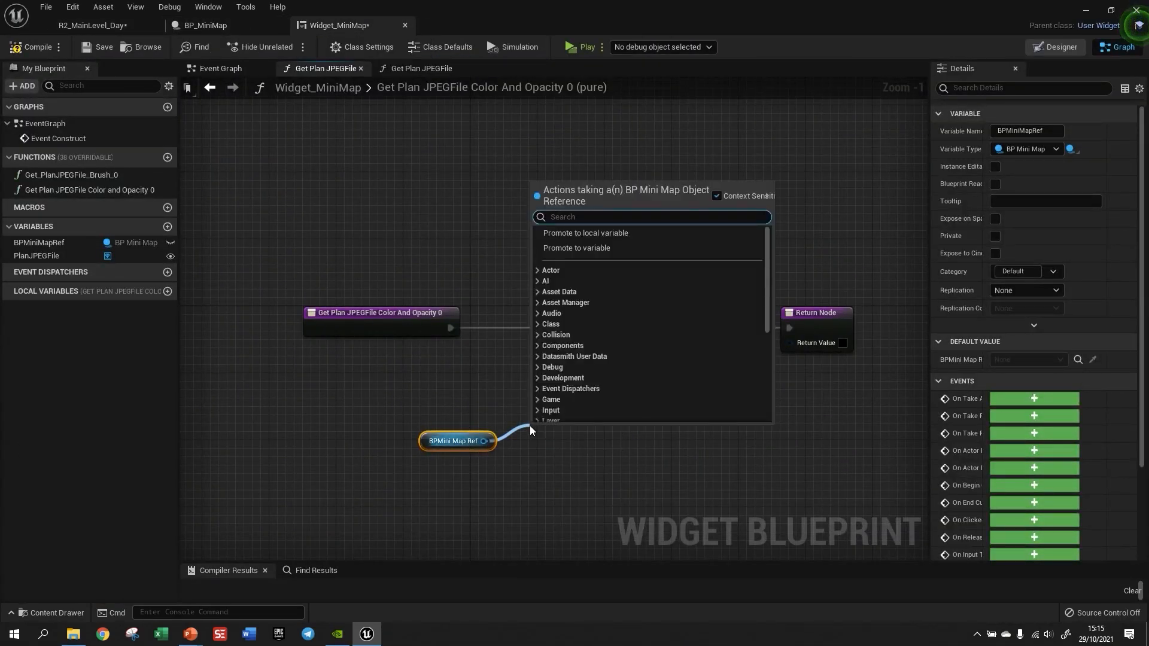
text(mini)
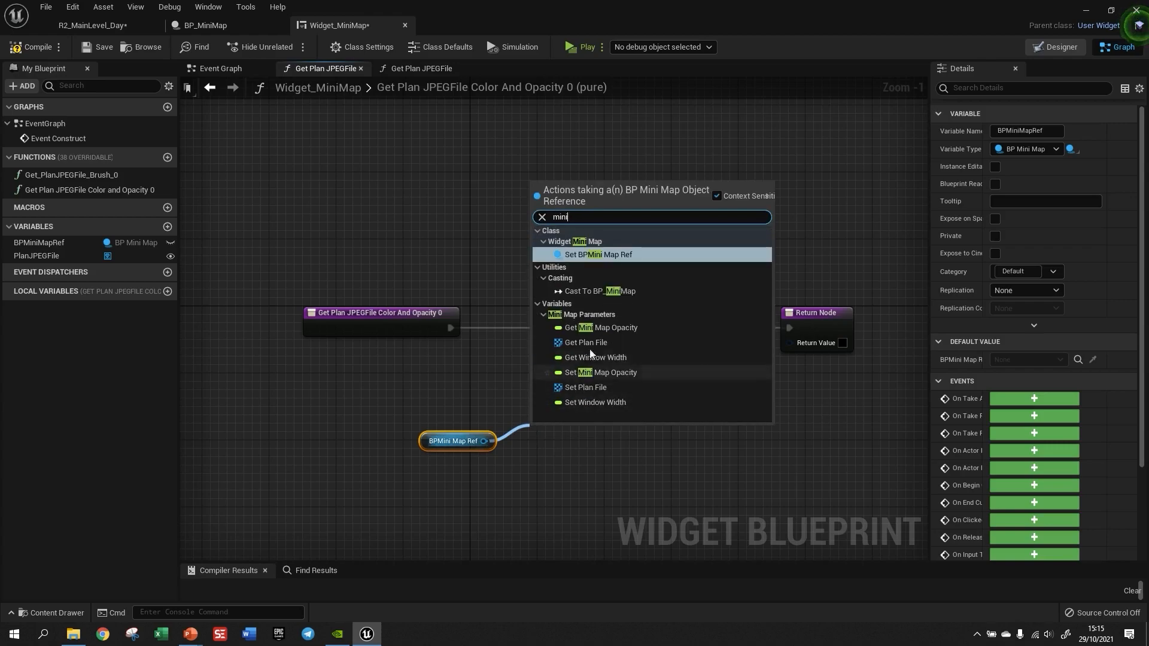
click(615, 328)
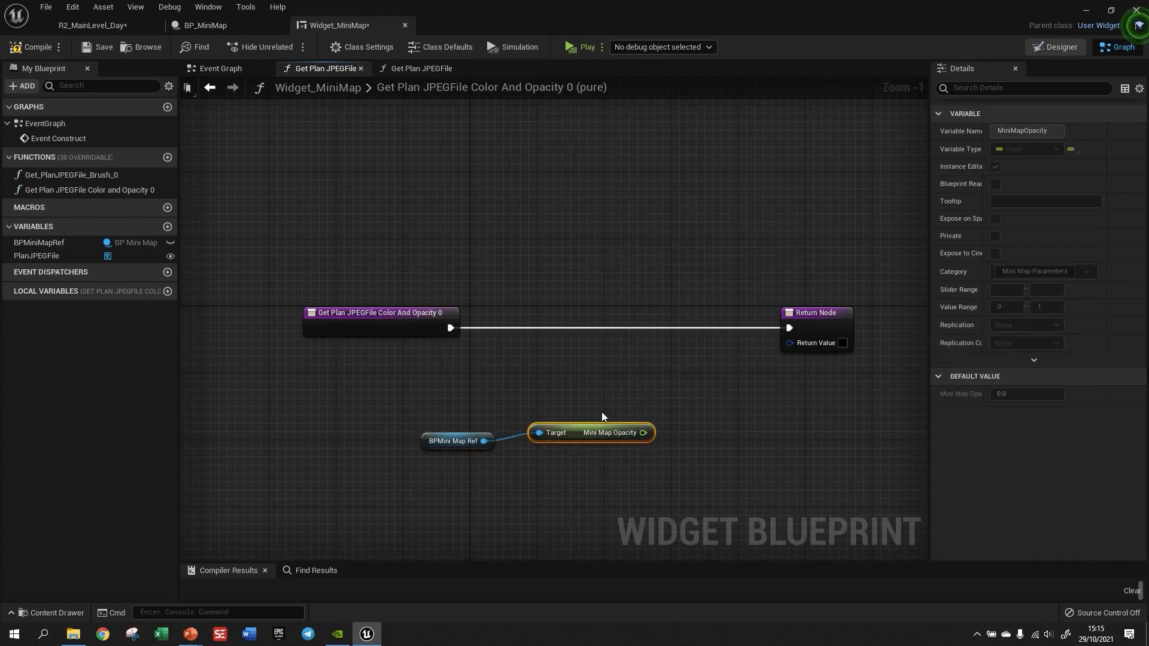
drag(604, 433, 596, 417)
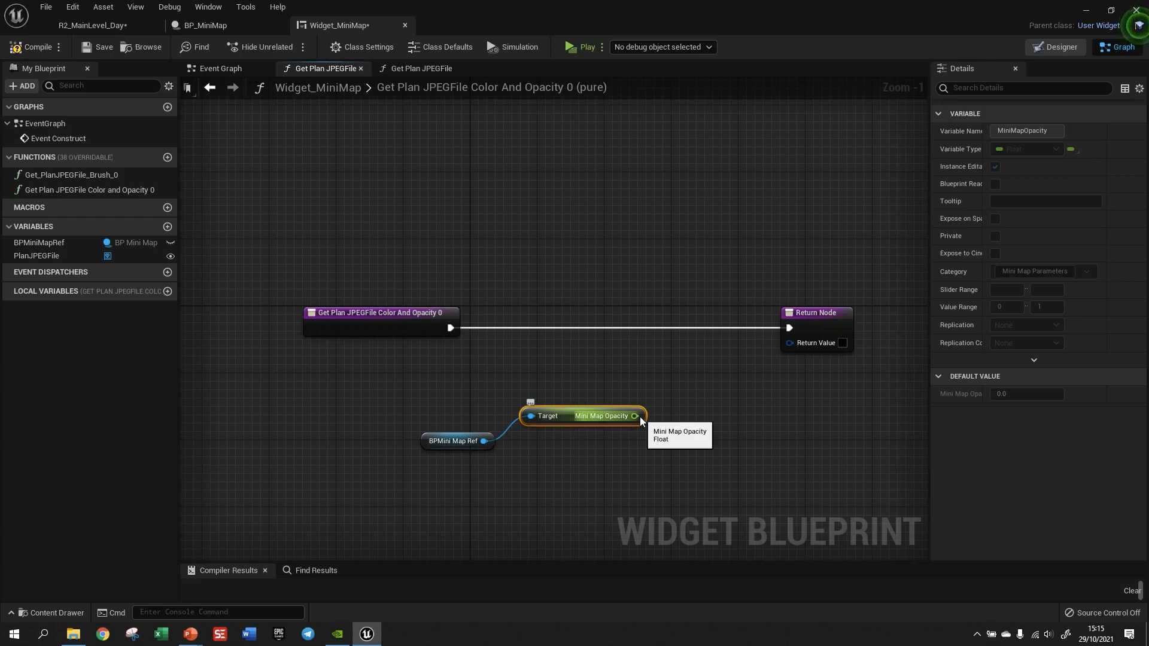
right_drag(707, 469, 708, 414)
drag(423, 353, 507, 370)
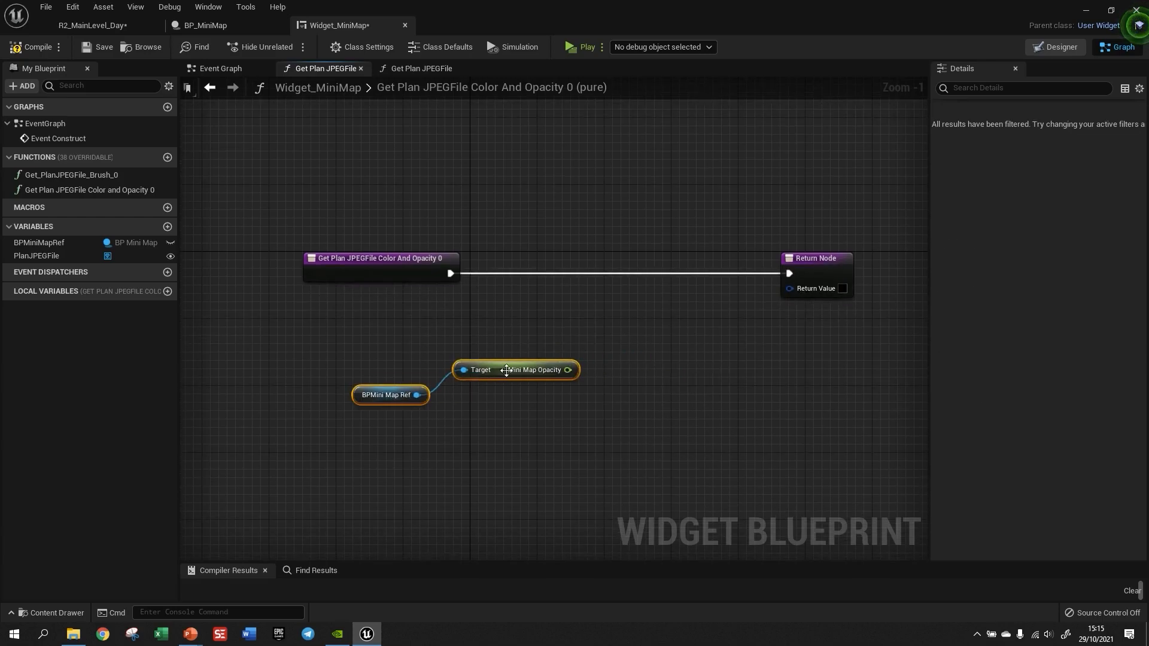
Create a Make LinearColor node feeding the Return Node's Return Value and place it below the execution line.
right_click(794, 290)
click(766, 310)
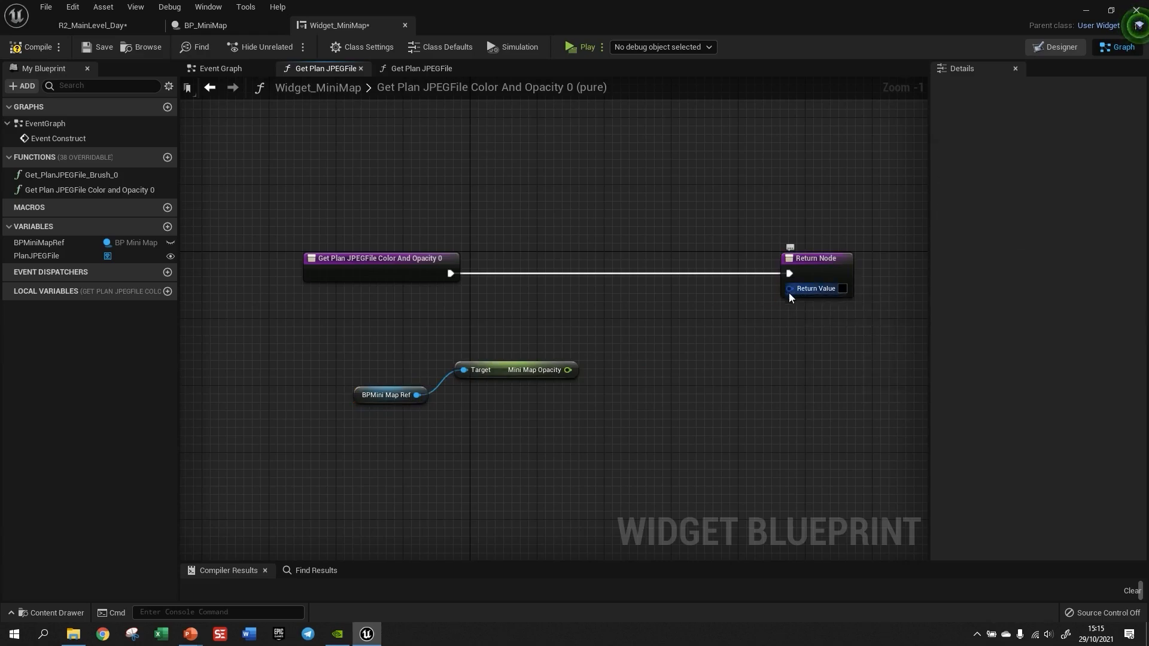
drag(791, 289, 714, 382)
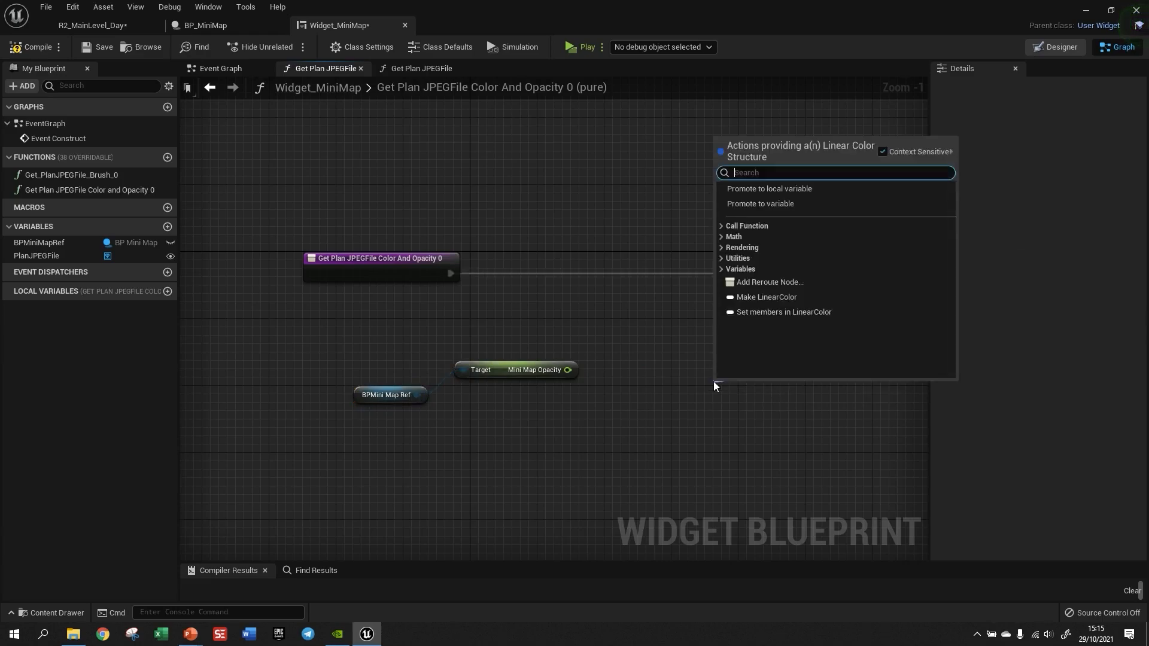
click(753, 296)
drag(740, 381, 667, 343)
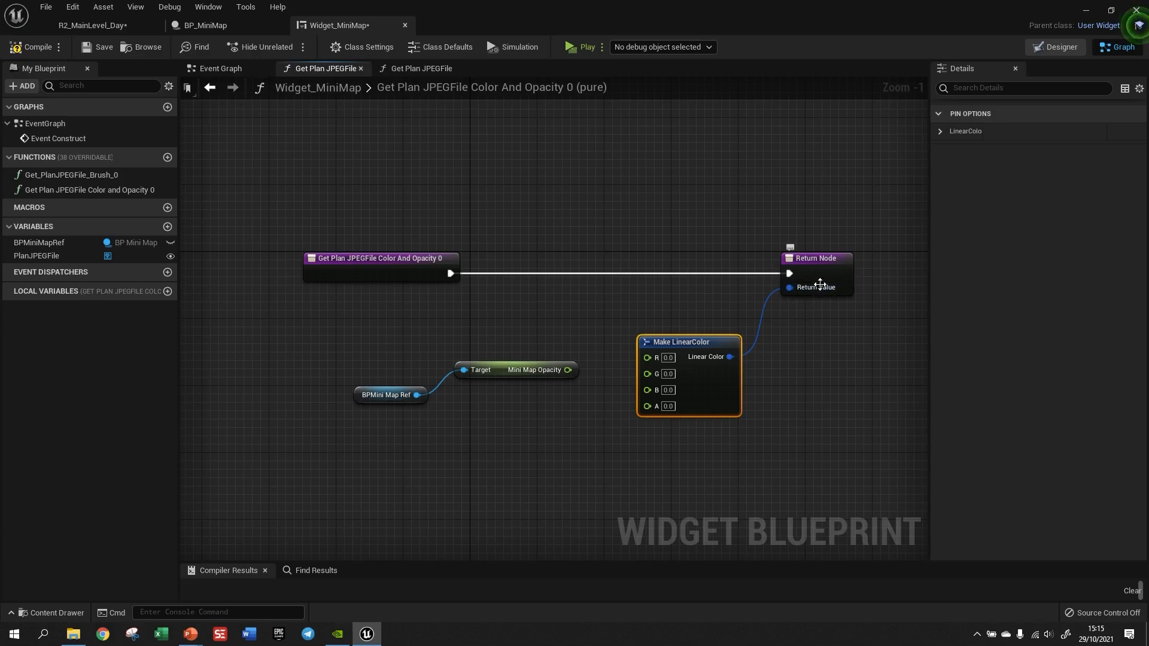
Connect Mini Map Opacity to the A input of Make LinearColor and align the opacity and BPMiniMapRef nodes in a straight row.
right_drag(636, 440, 613, 404)
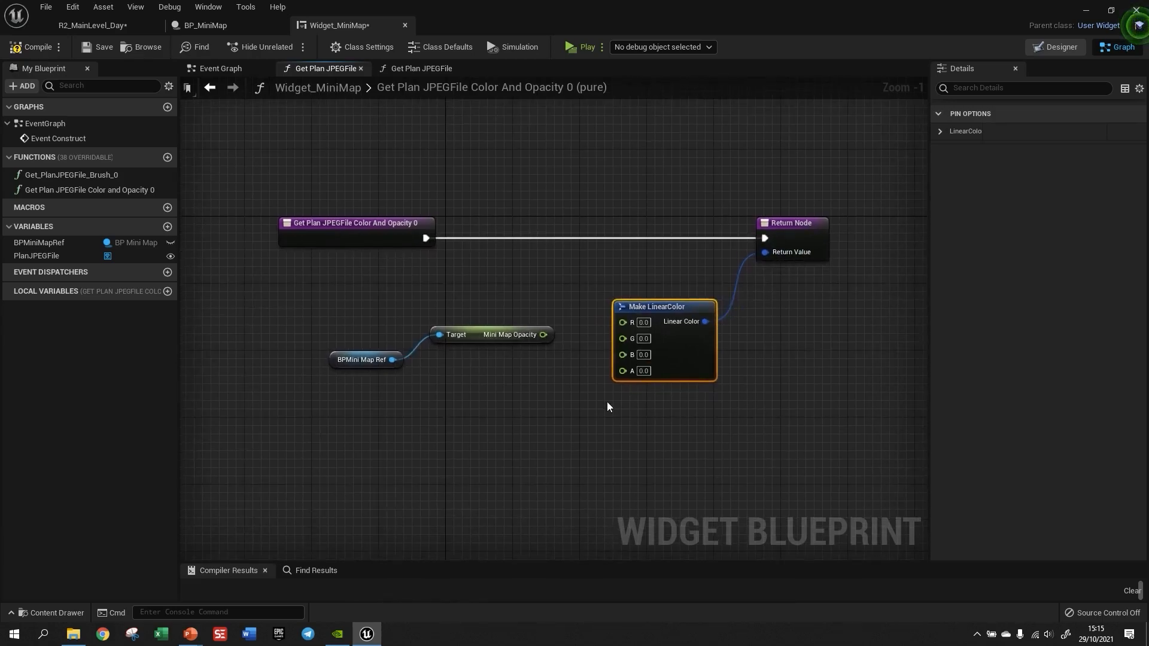
scroll(613, 402, up, 1)
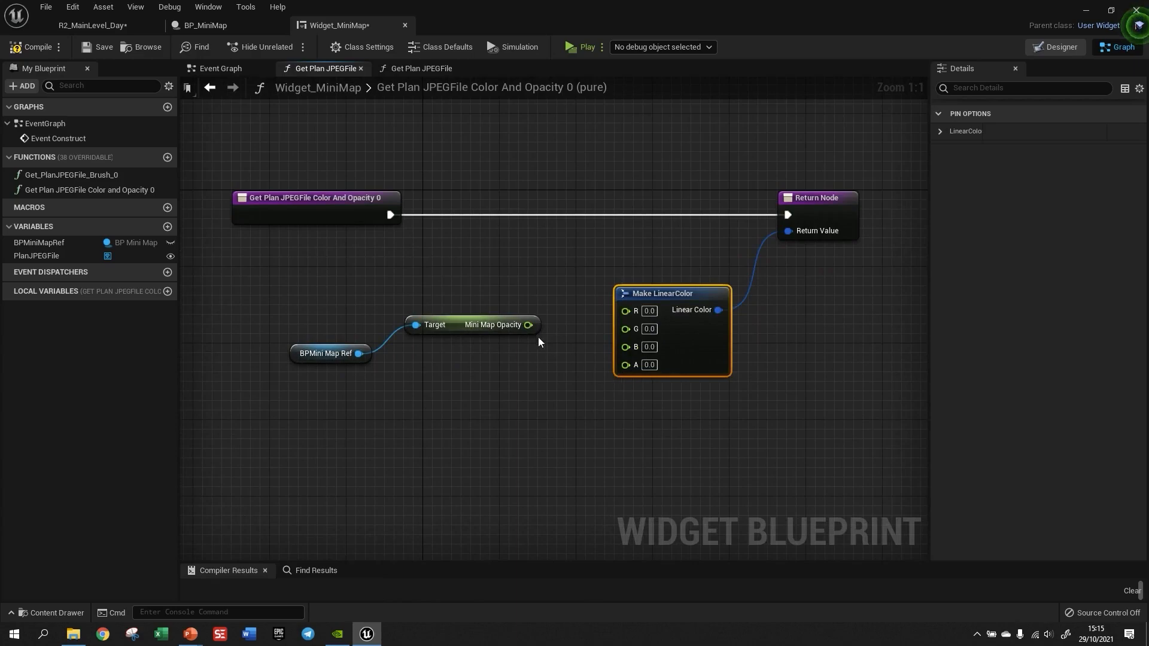
drag(528, 325, 624, 366)
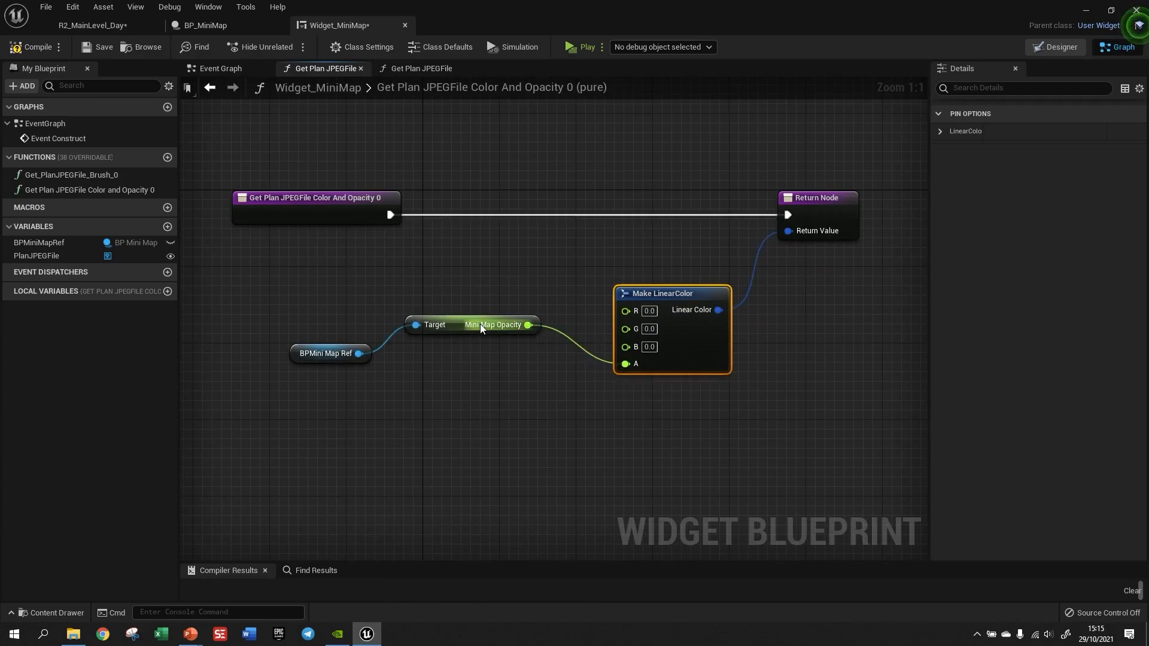
drag(496, 325, 496, 363)
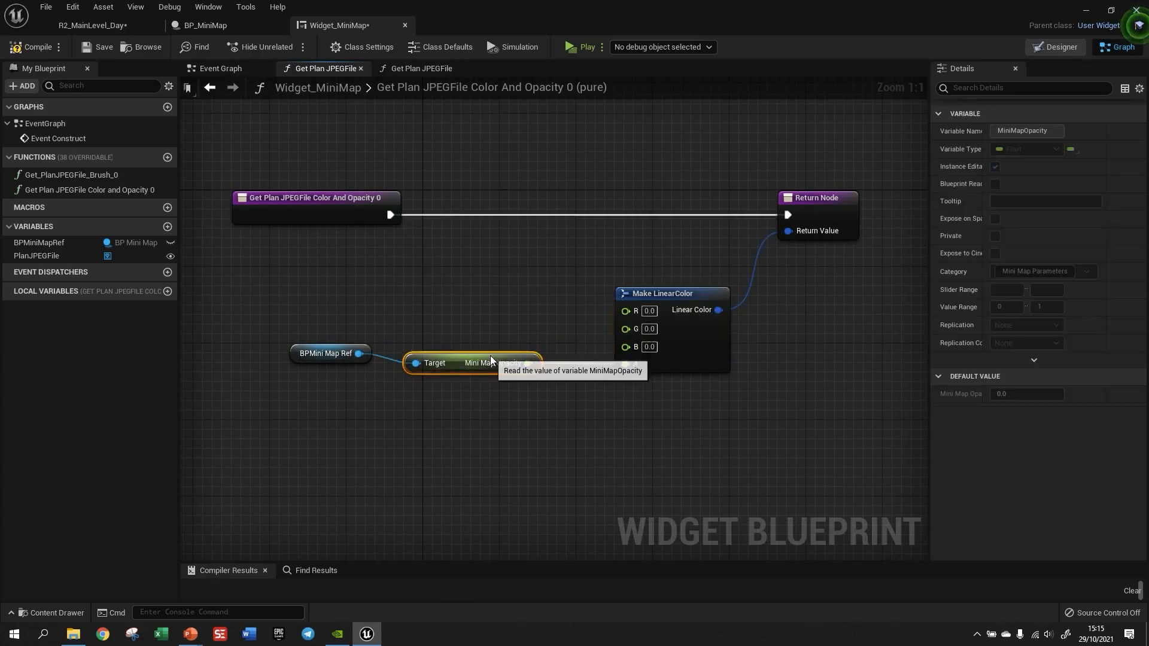
click(304, 372)
click(493, 461)
Set the R, G and B inputs of Make LinearColor to 1.0, matching the image's designer color, and compile Widget_MiniMap.
click(651, 312)
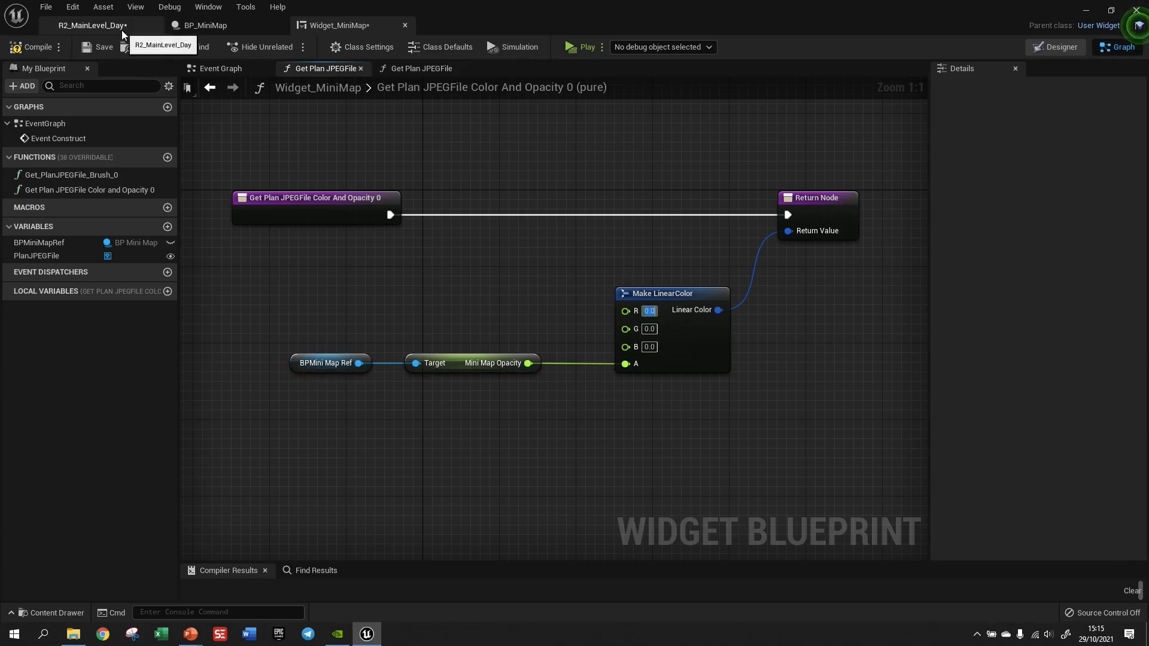
click(1042, 47)
scroll(939, 289, down, 3)
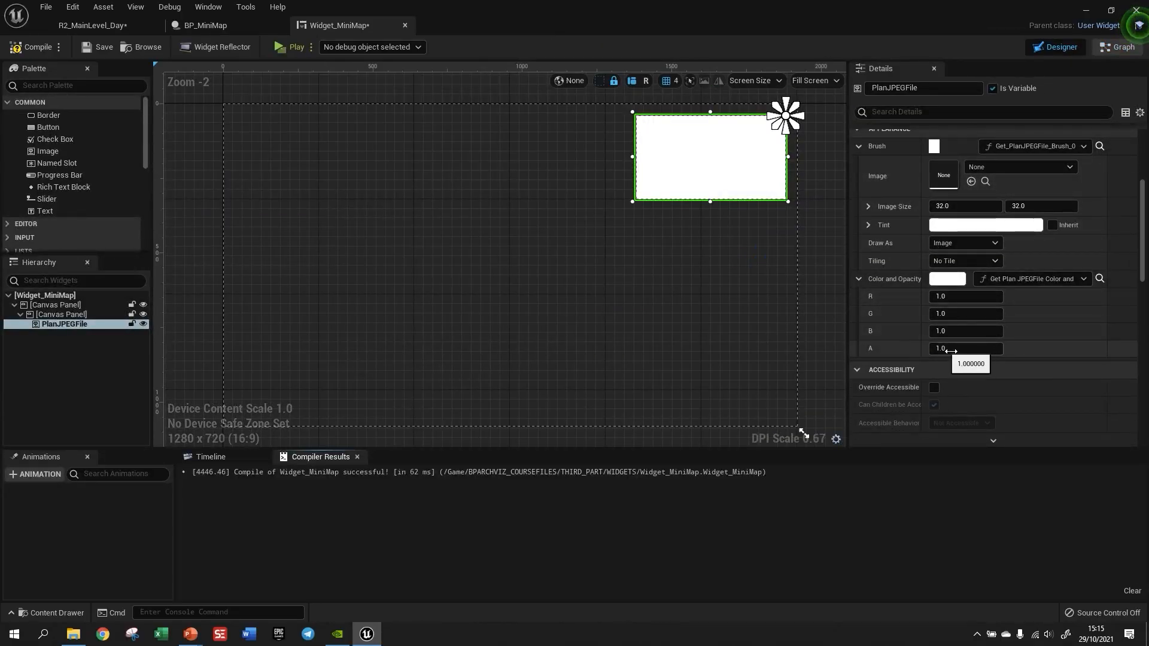
click(269, 25)
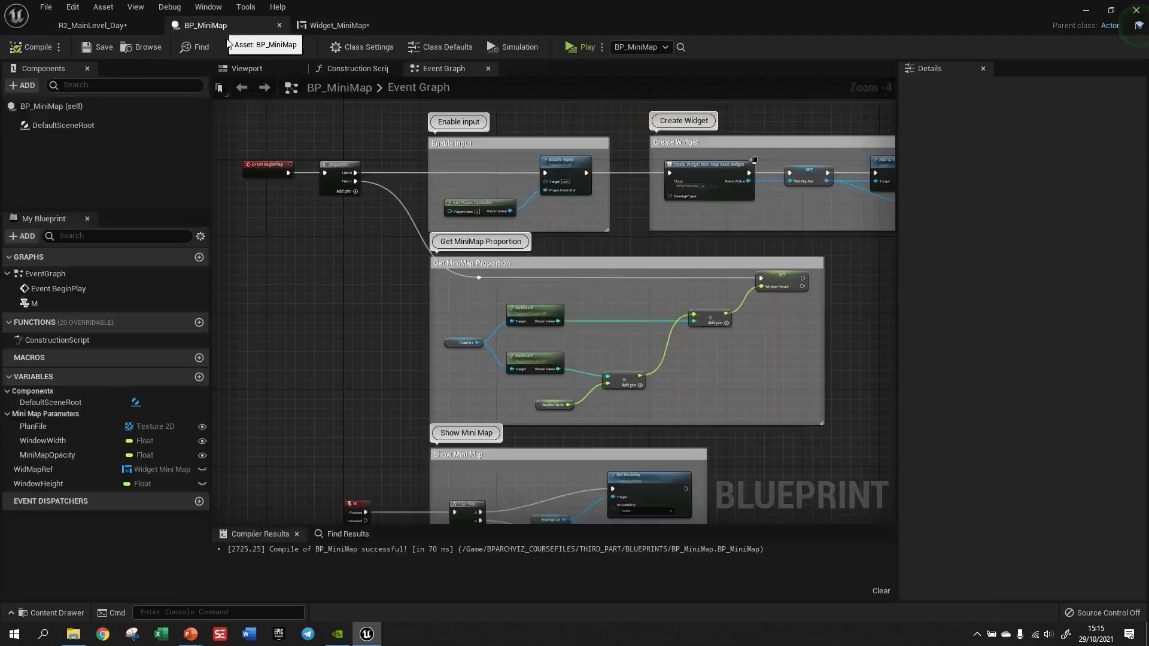
click(327, 24)
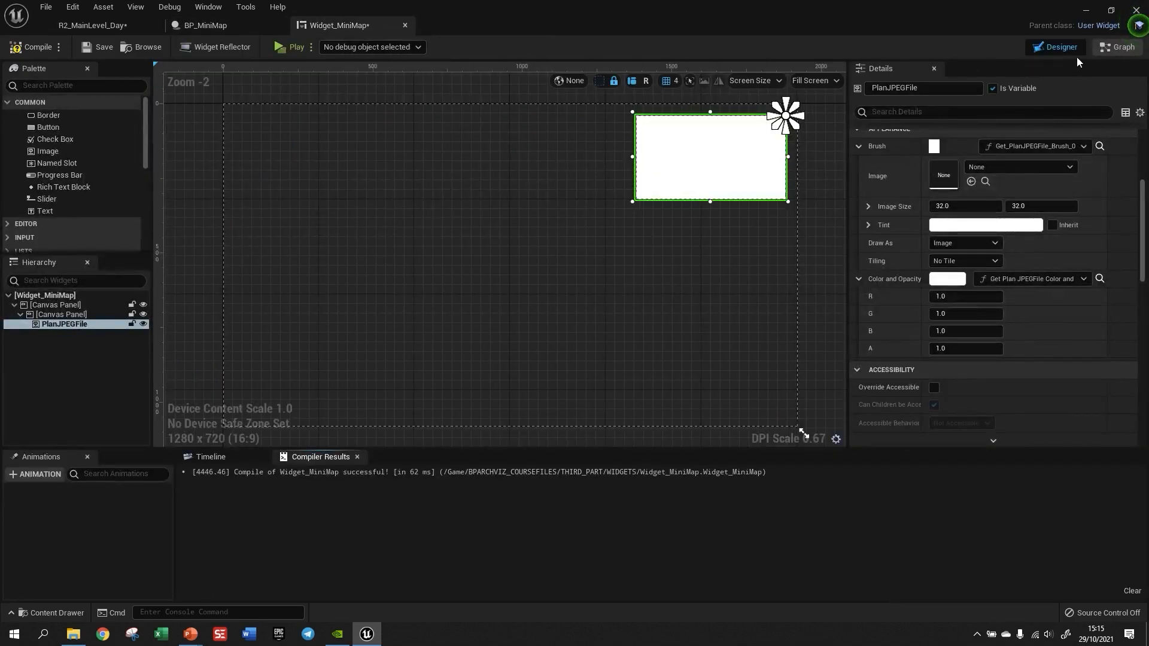
click(1118, 46)
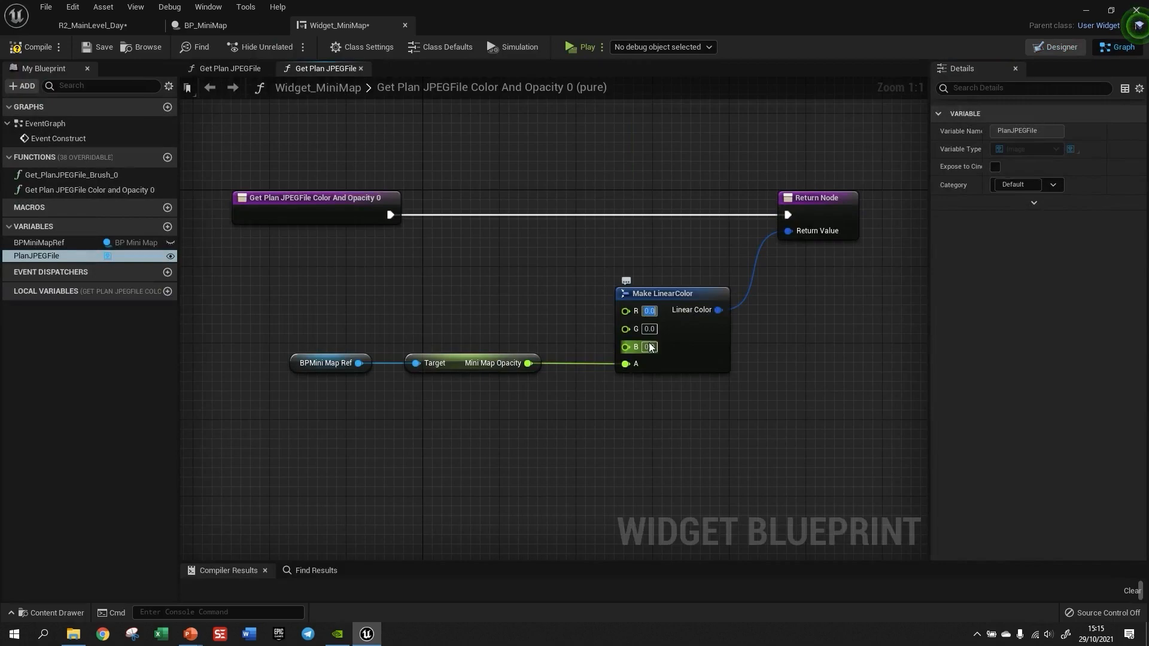
text(1)
key(Tab)
text(1)
key(Tab)
text(1)
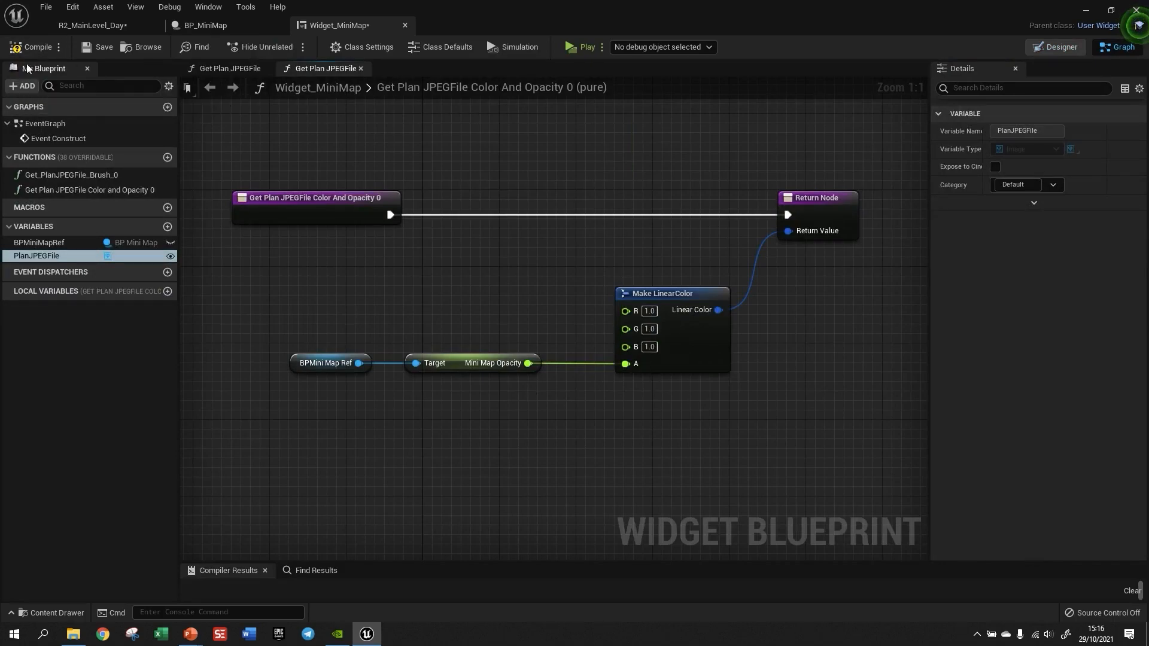
click(48, 53)
Set Mini Map Opacity to 1.0 on the BP_MiniMap actor in R2_MainLevel_Day and save the level.
click(192, 21)
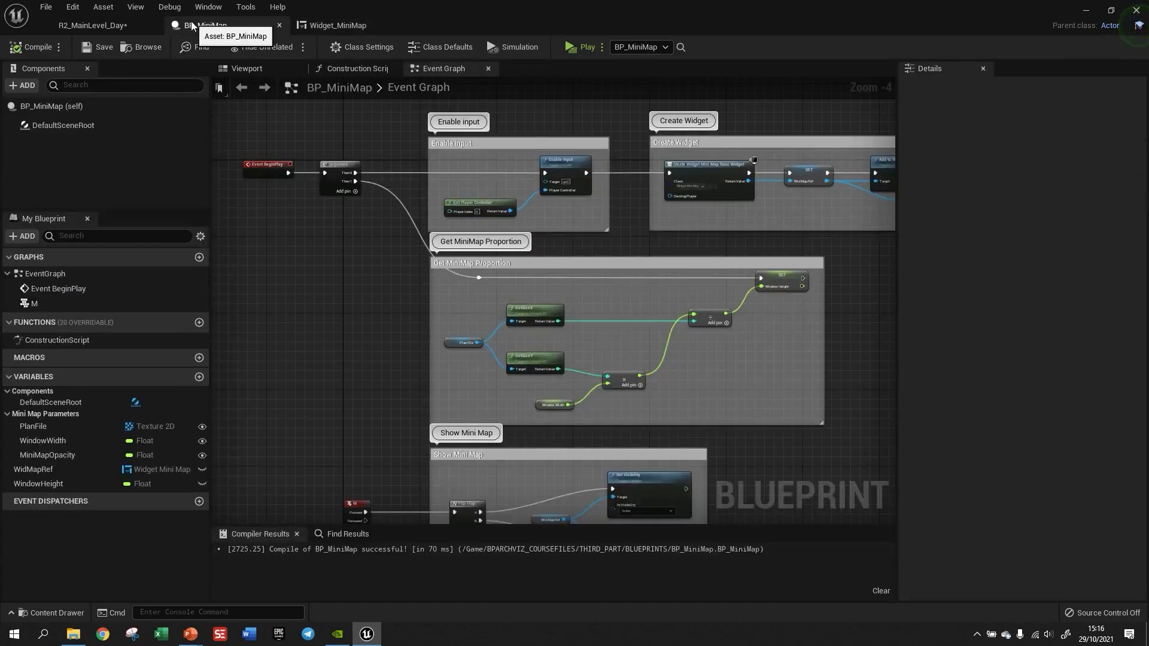
click(77, 25)
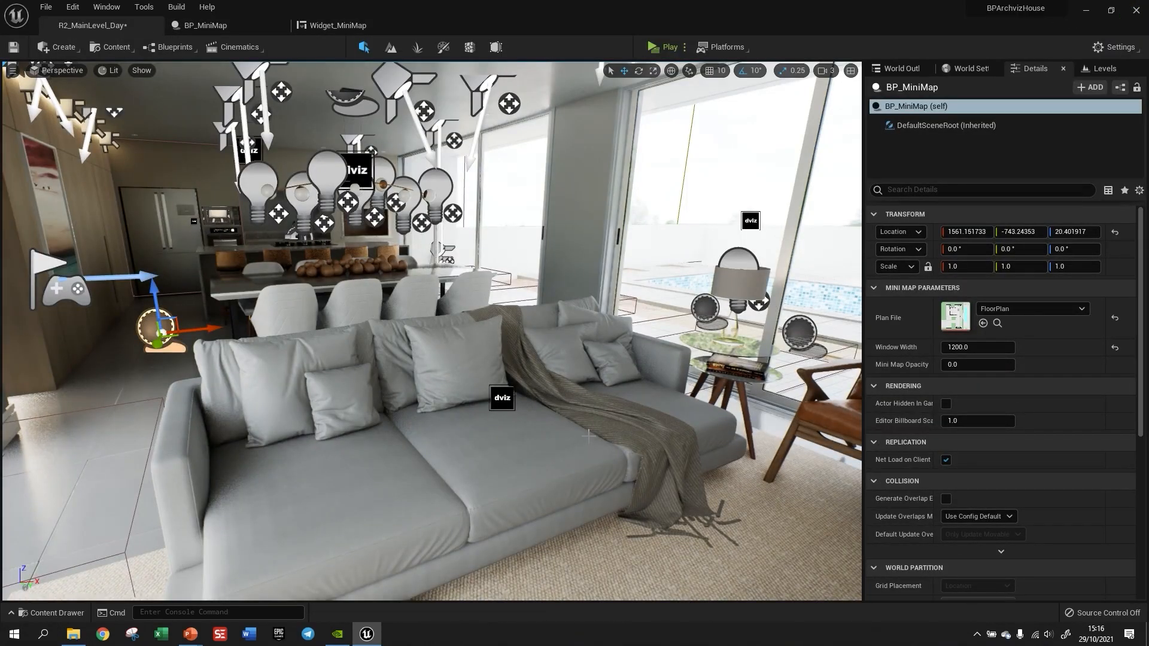
click(964, 365)
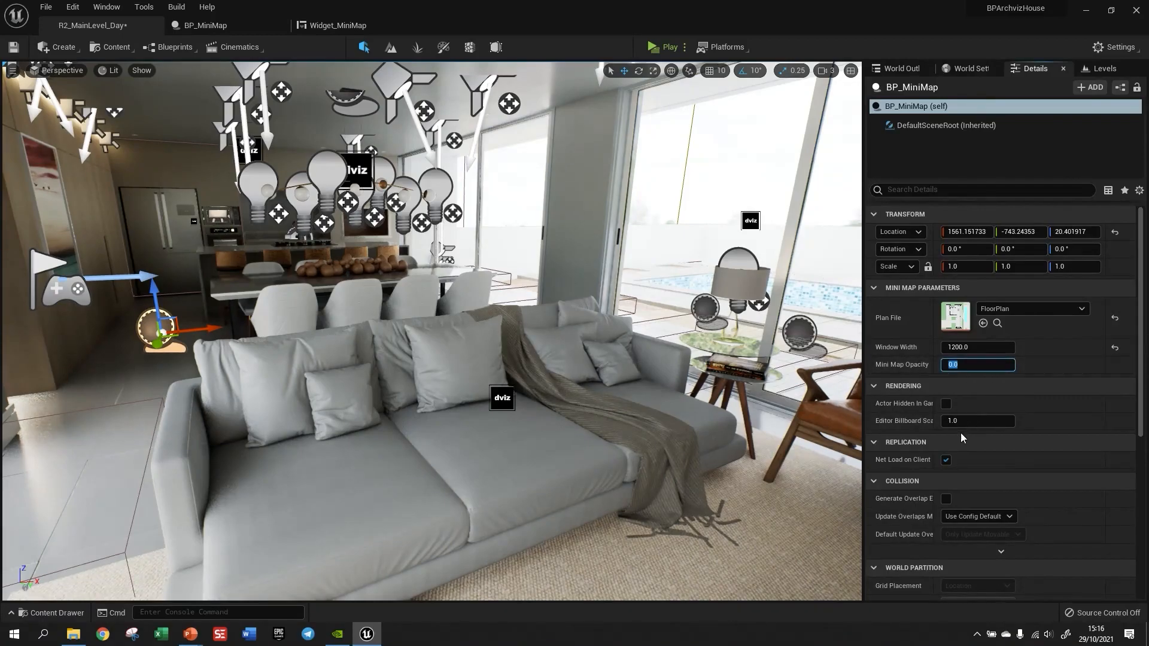
text(1)
key(Return)
click(14, 49)
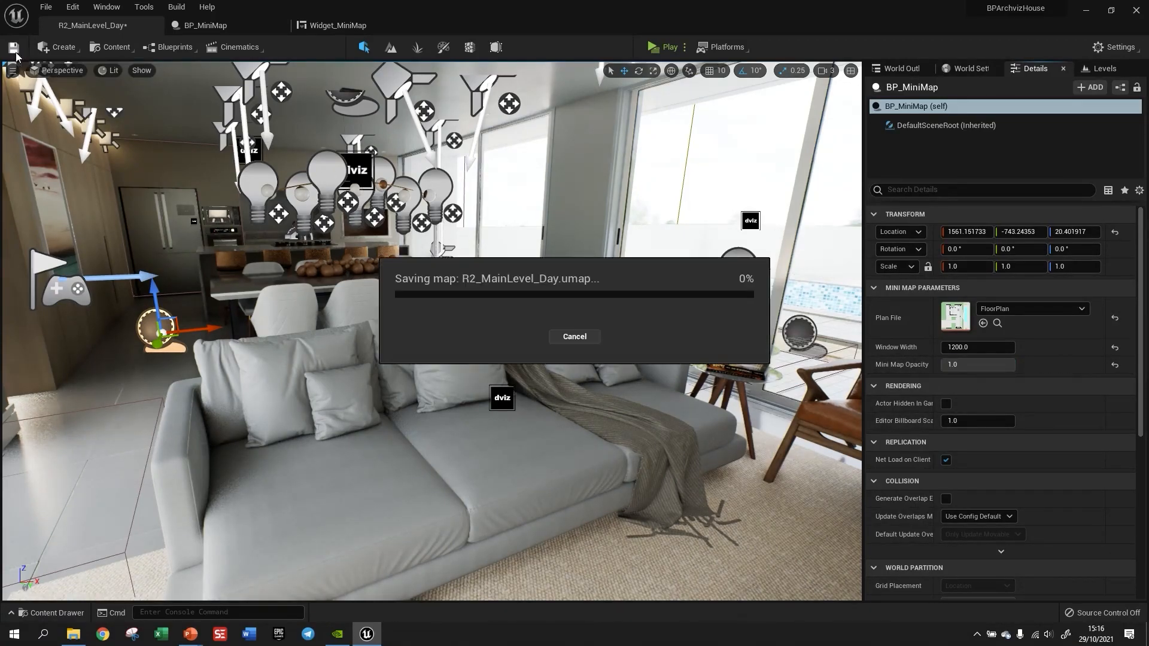
Set the default value of BP_MiniMap's MiniMapOpacity variable to 1.0 and compile the blueprint.
click(209, 27)
click(45, 431)
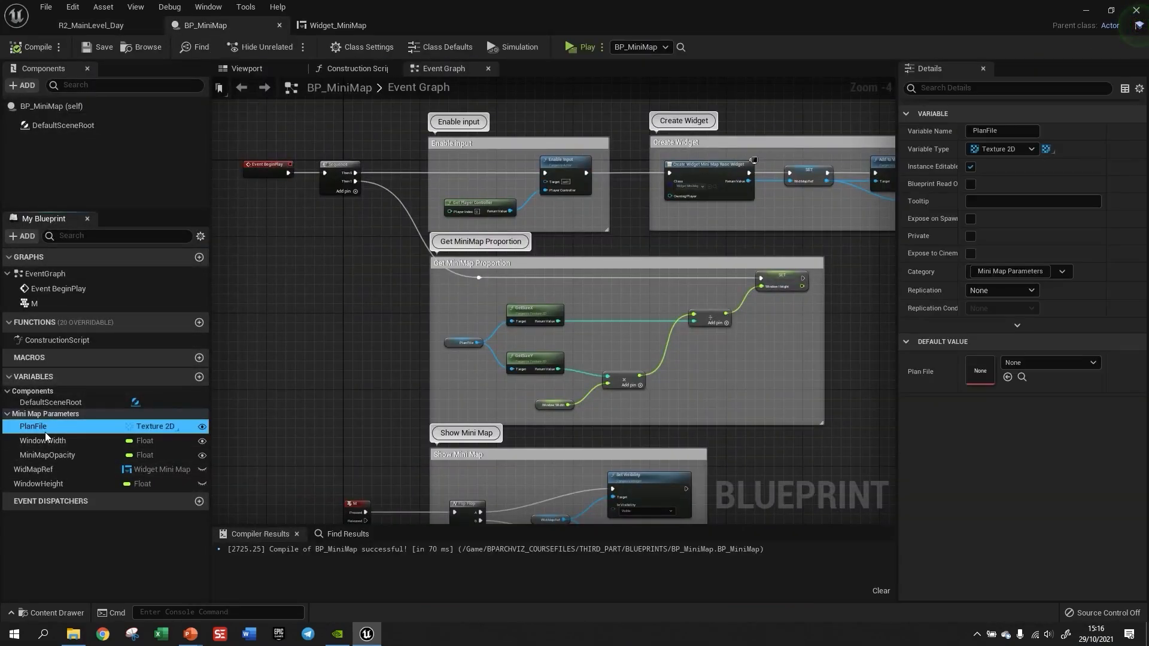
click(81, 455)
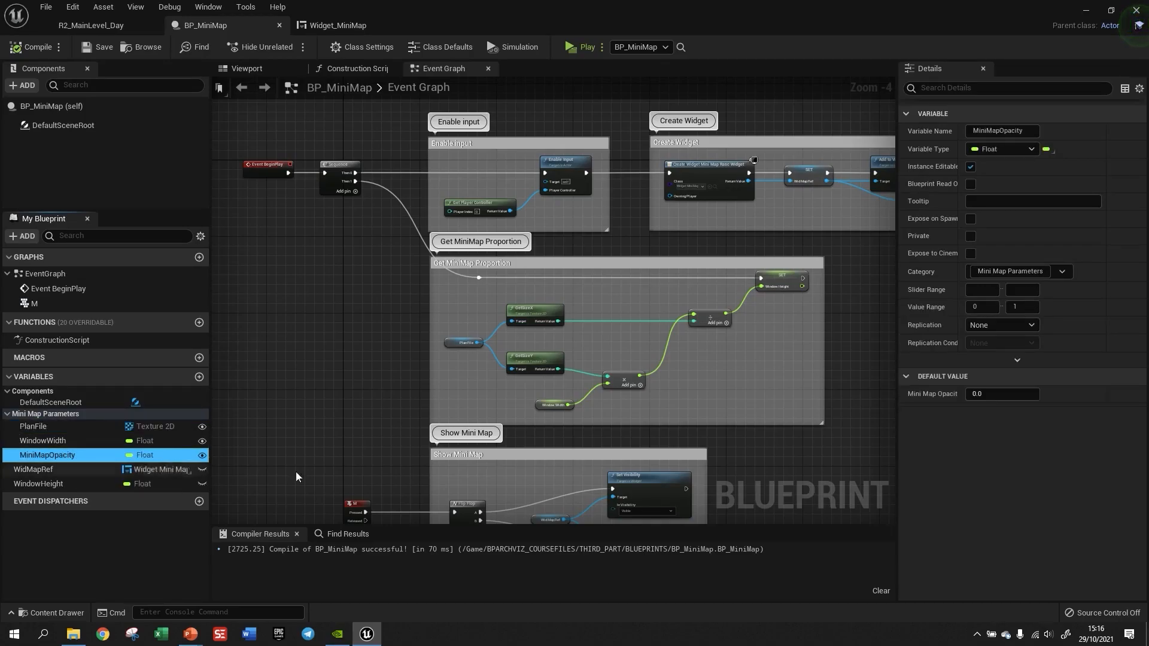
click(1003, 394)
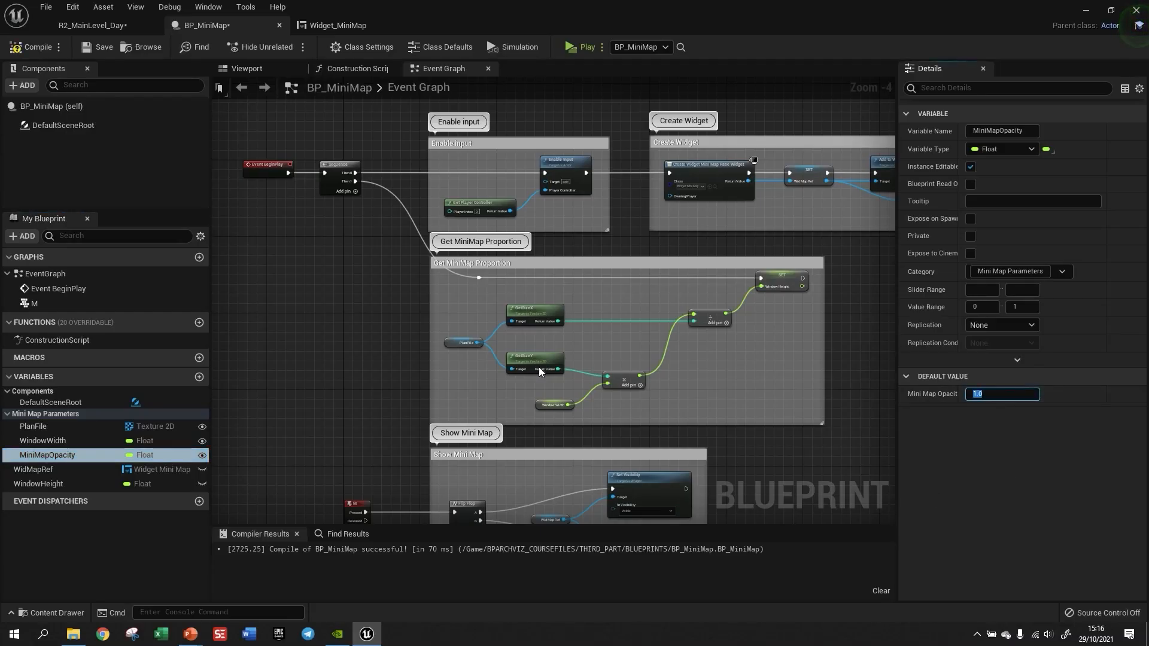
click(30, 47)
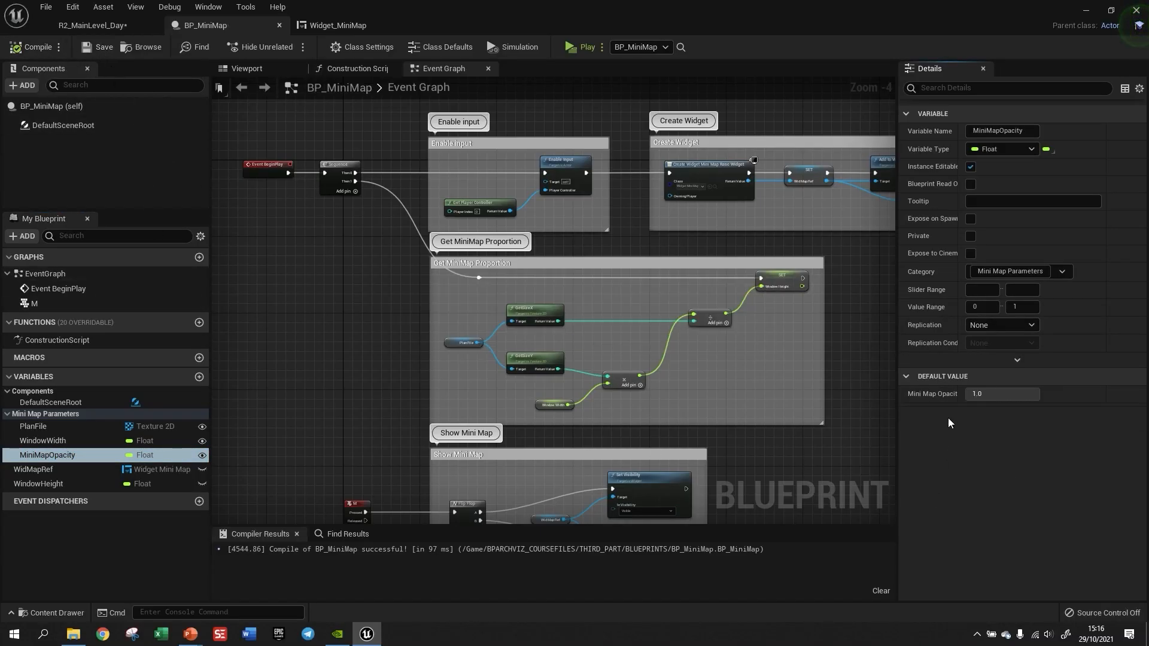
Set the default value of BP_MiniMap's WindowWidth variable to 600, then compile and save the blueprint.
click(45, 441)
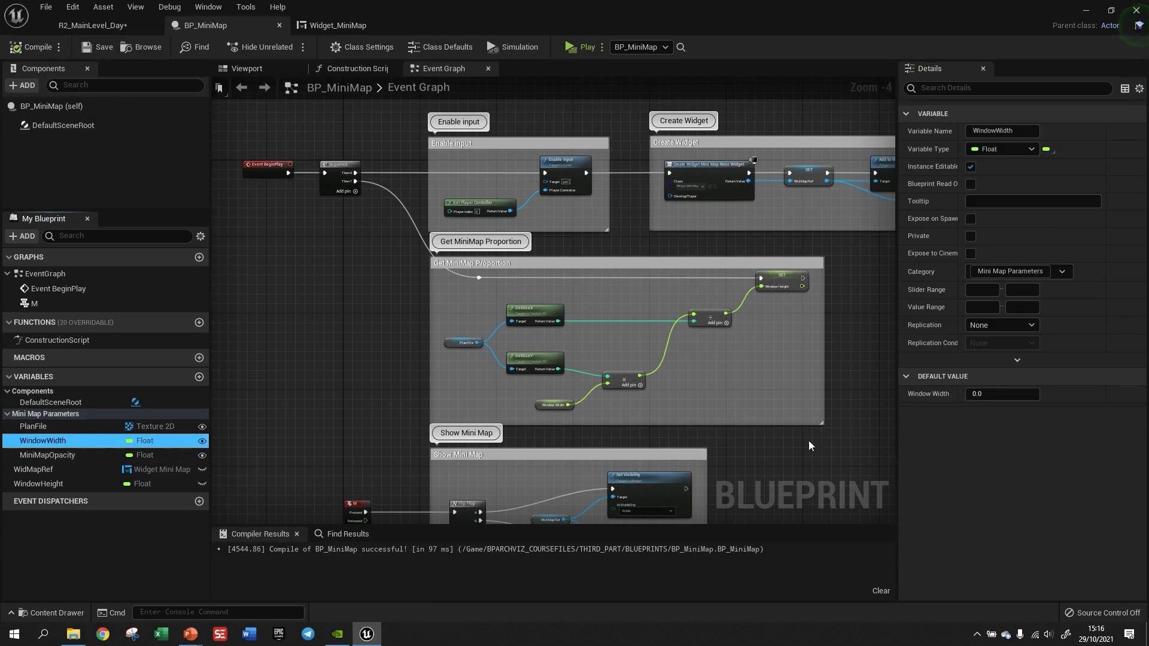
click(1003, 393)
text(600)
click(31, 47)
click(96, 46)
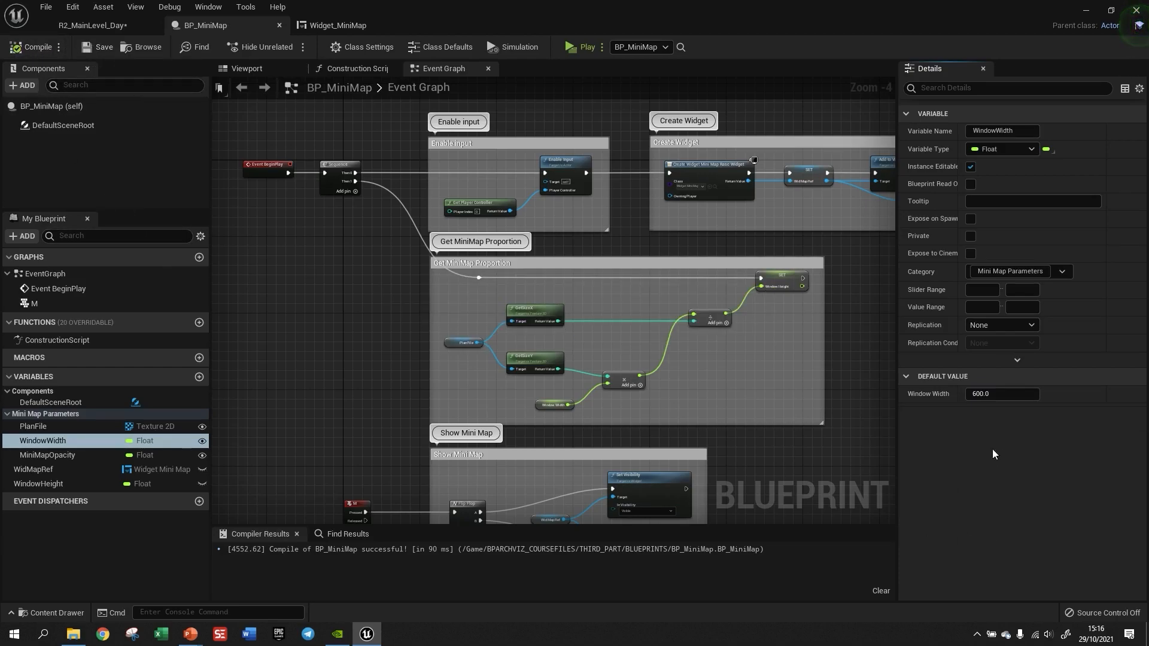
Play R2_MainLevel_Day to check the minimap overlay in the preview, then stop the preview.
click(98, 27)
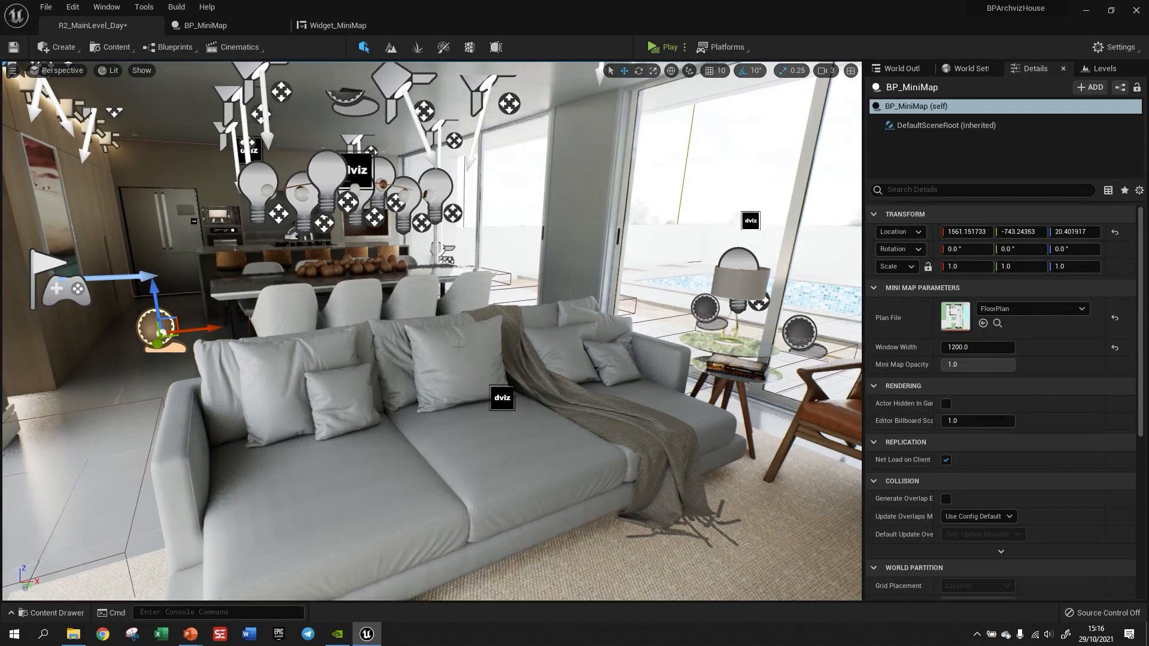
click(649, 49)
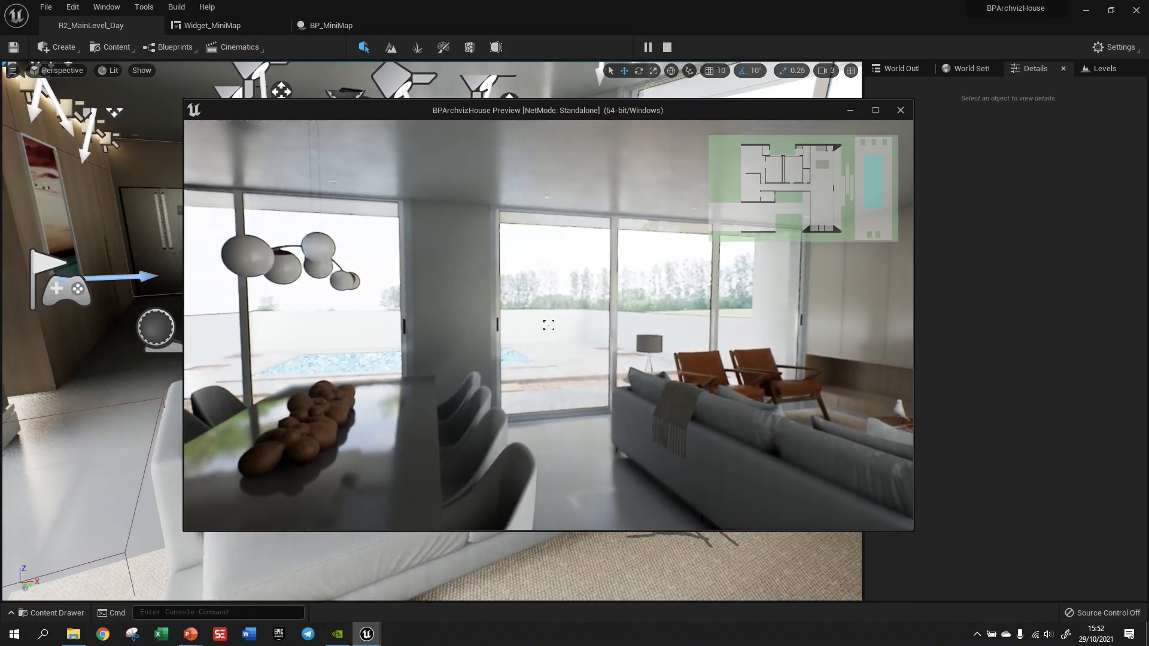
key(Escape)
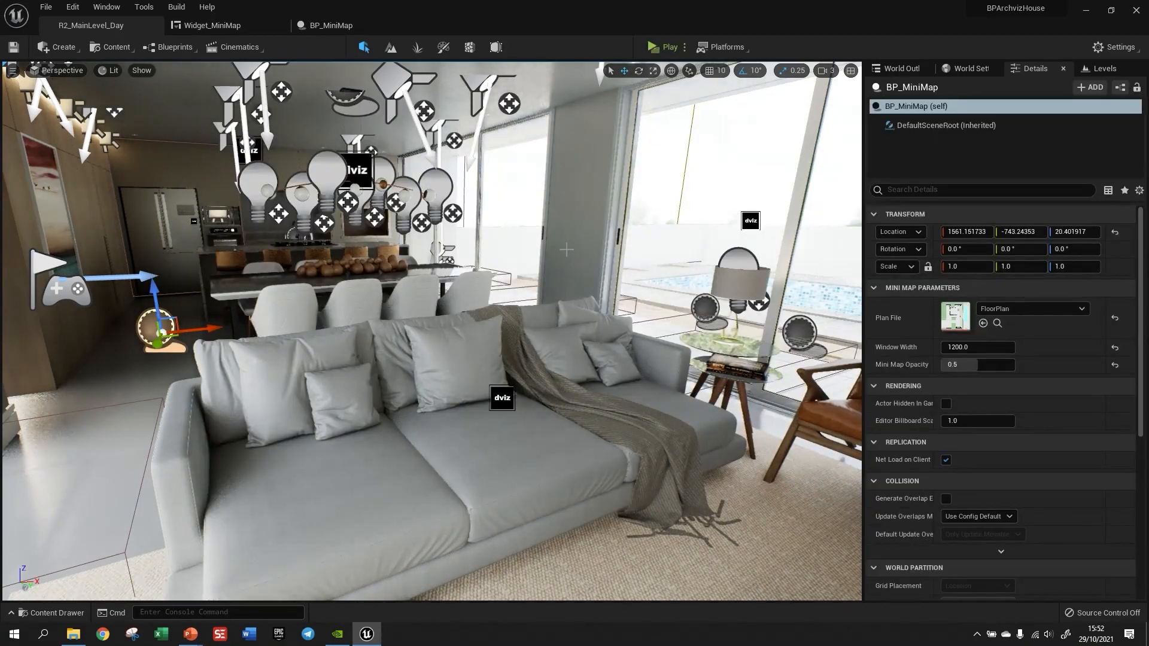
Enable Size To Content for the PlanJPEGFile image in the Widget_MiniMap designer, then compile and save the widget.
click(228, 27)
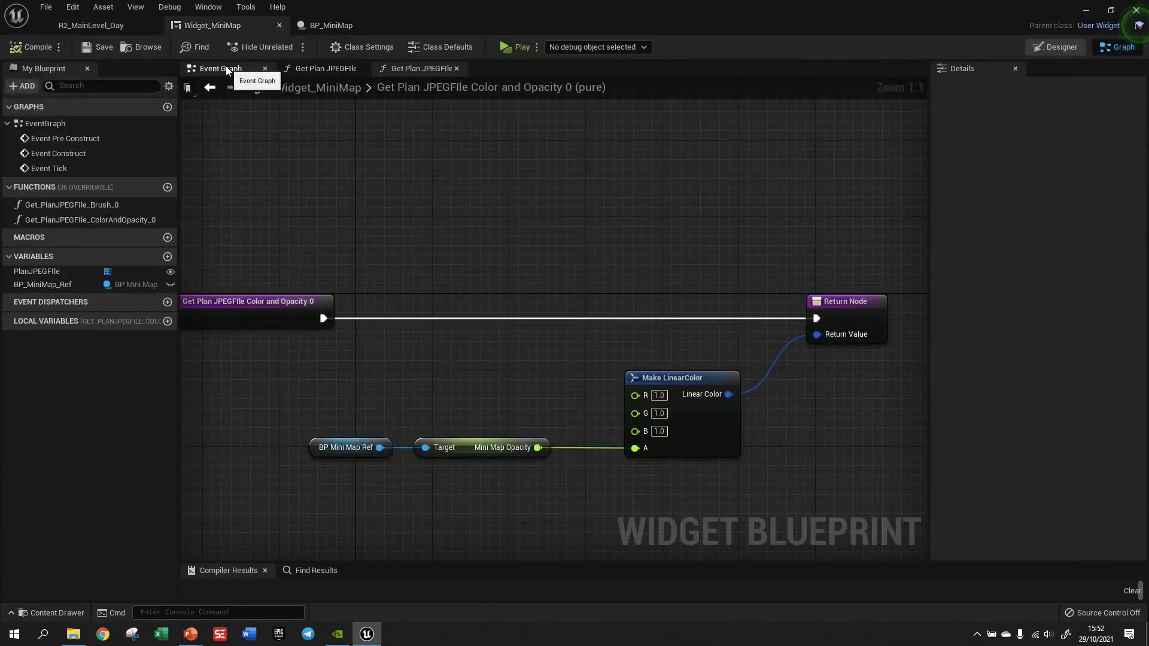
click(1048, 47)
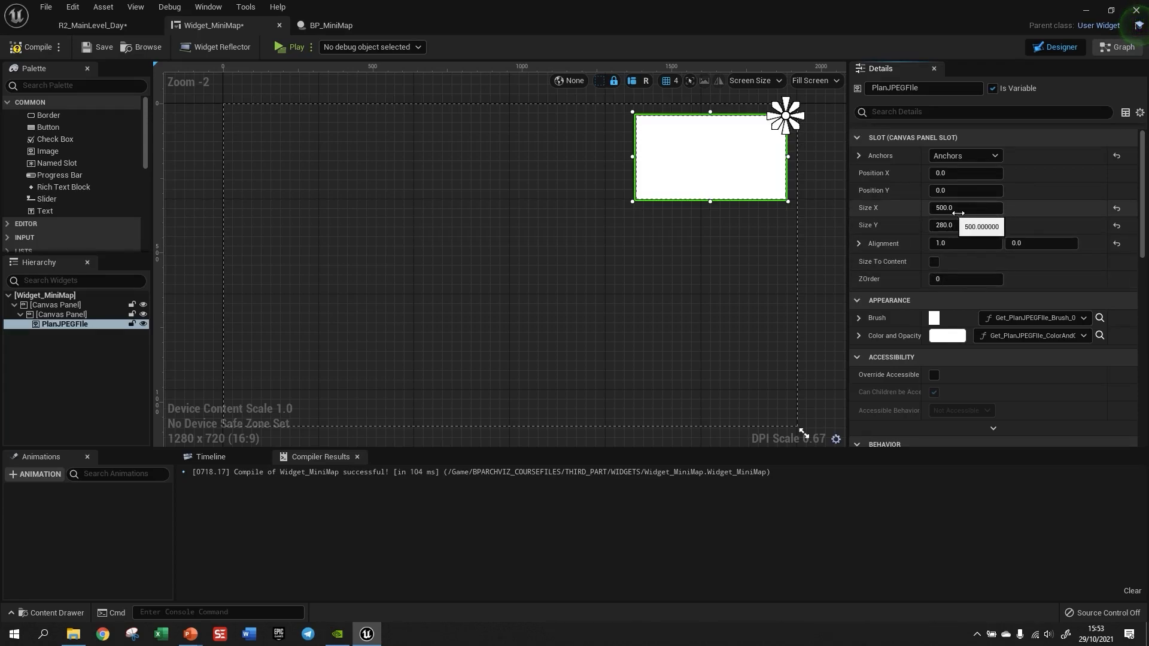
click(934, 262)
click(31, 47)
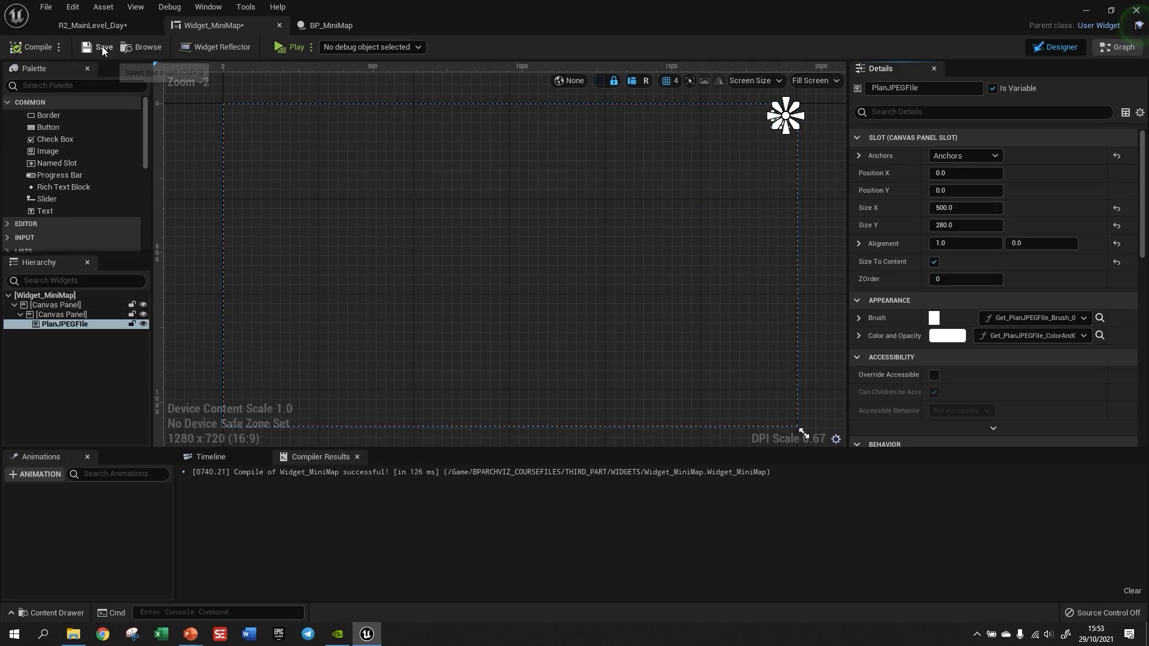
Play R2_MainLevel_Day, toggle the minimap on and off to check its size and opacity, then stop the preview.
click(92, 26)
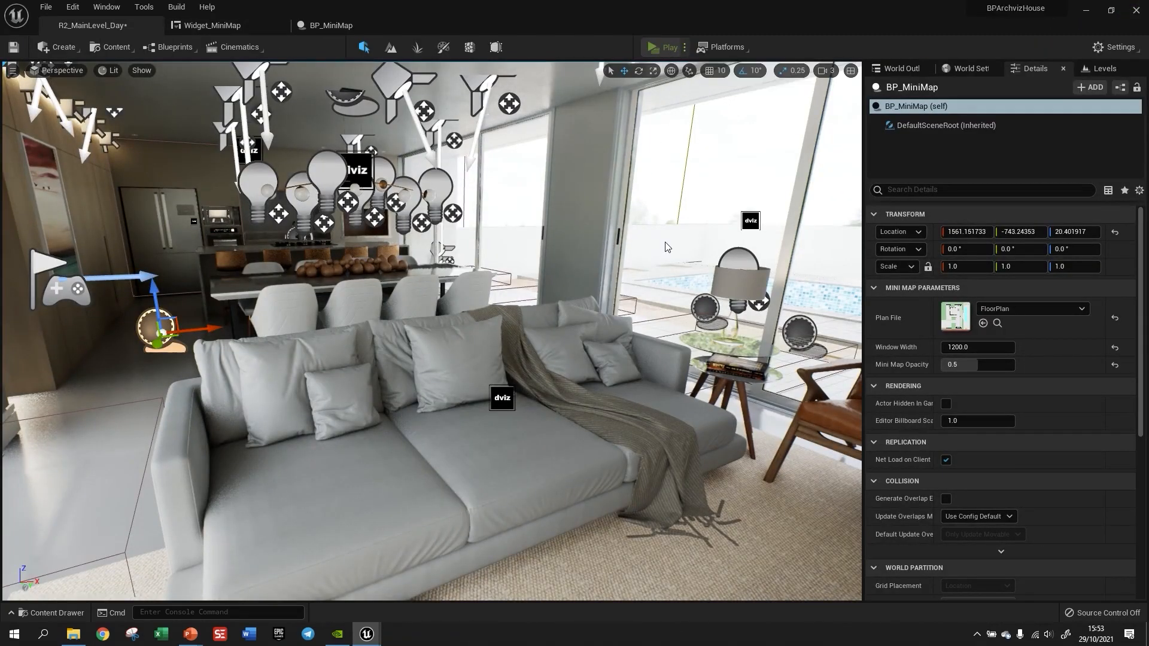
key(alt+p)
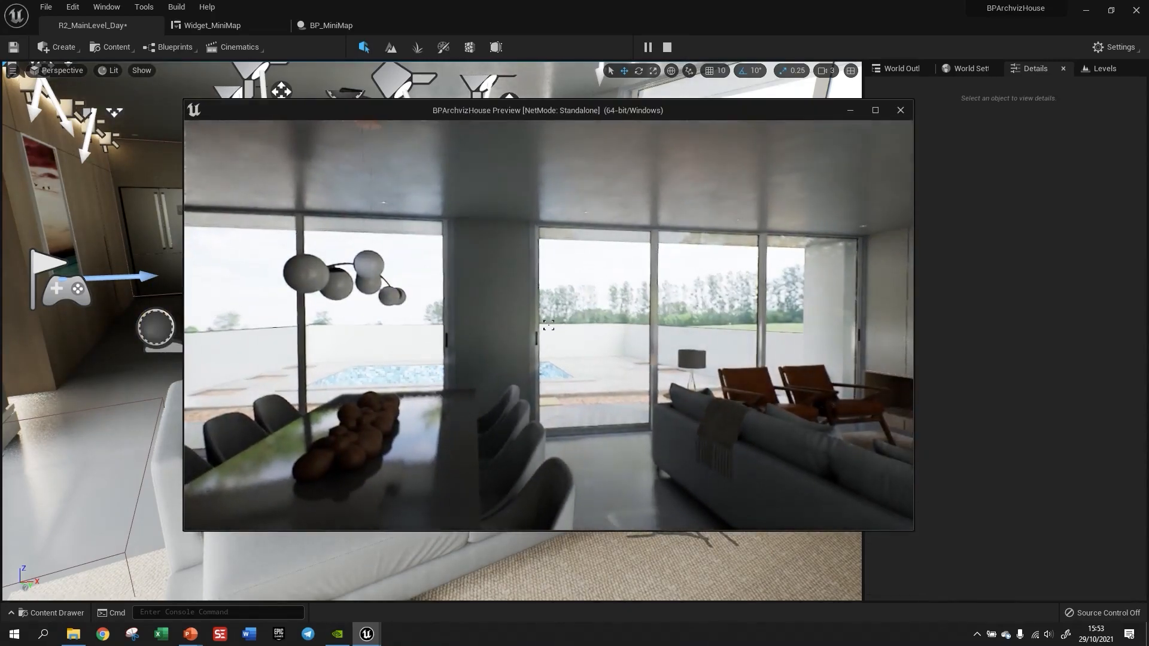
key(m)
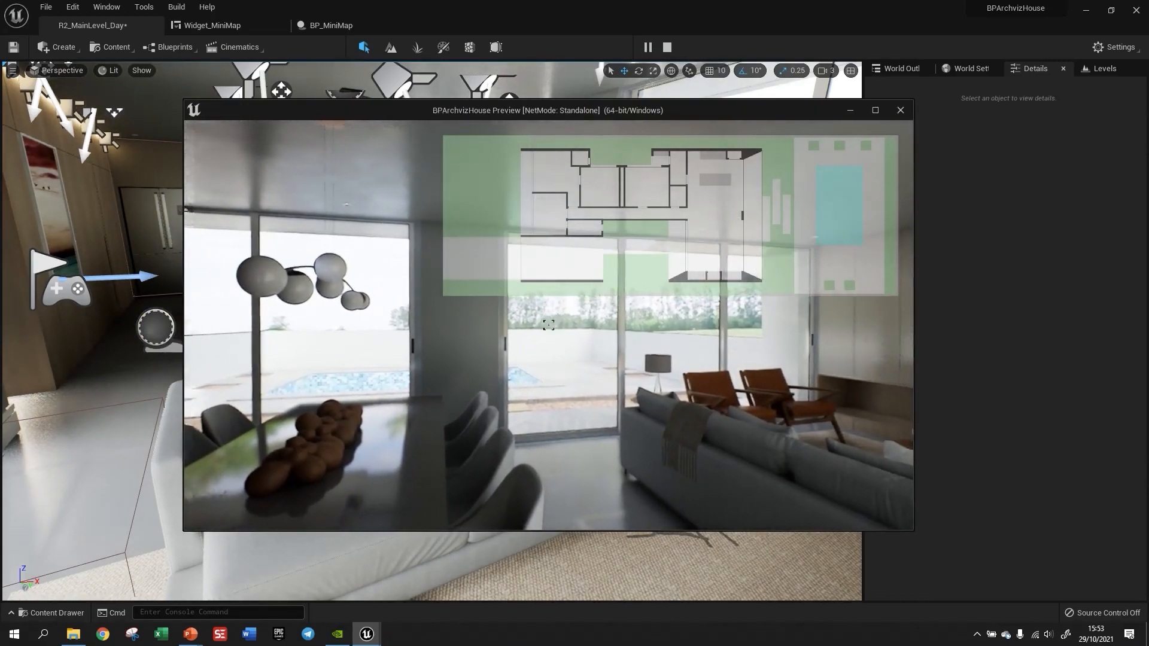
key(w)
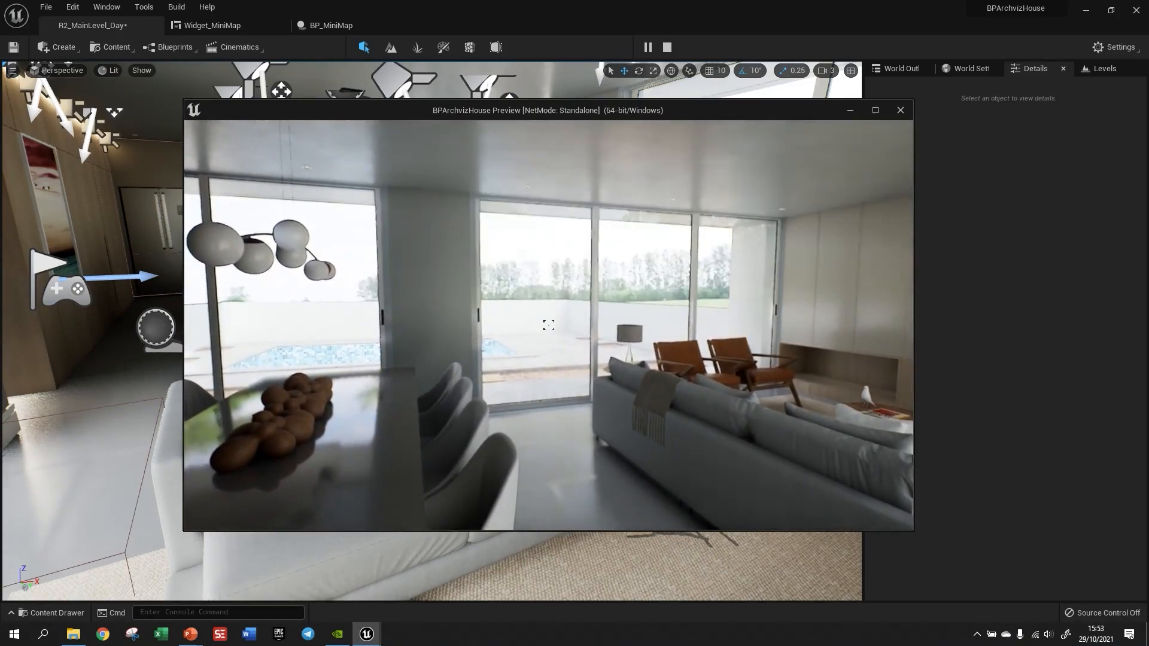
key(Escape)
Set the BP_MiniMap actor's Mini Map Opacity to 1.0 and its Window Width to 800.
click(957, 367)
text(1)
key(Return)
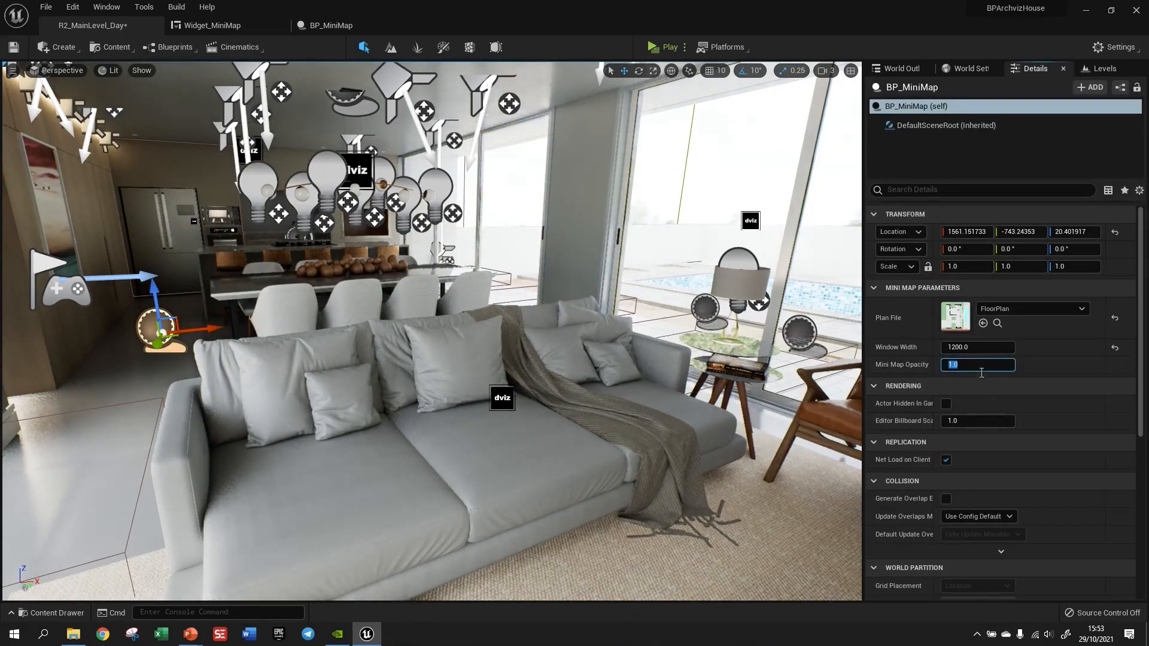
key(shift+Tab)
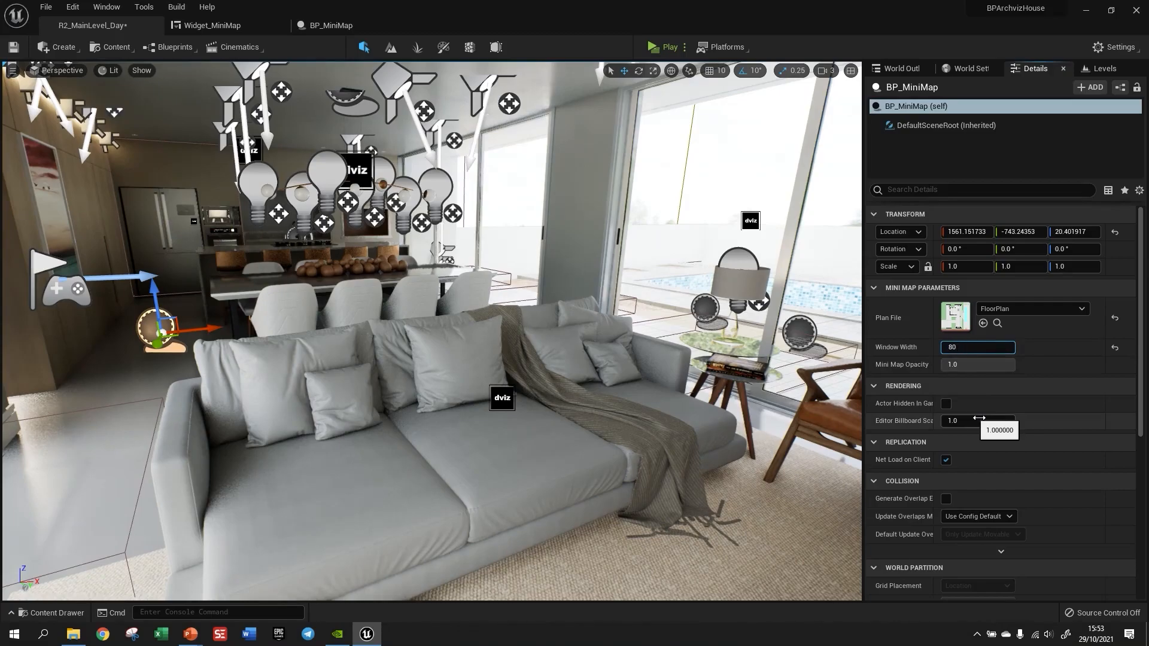
text(800)
key(Return)
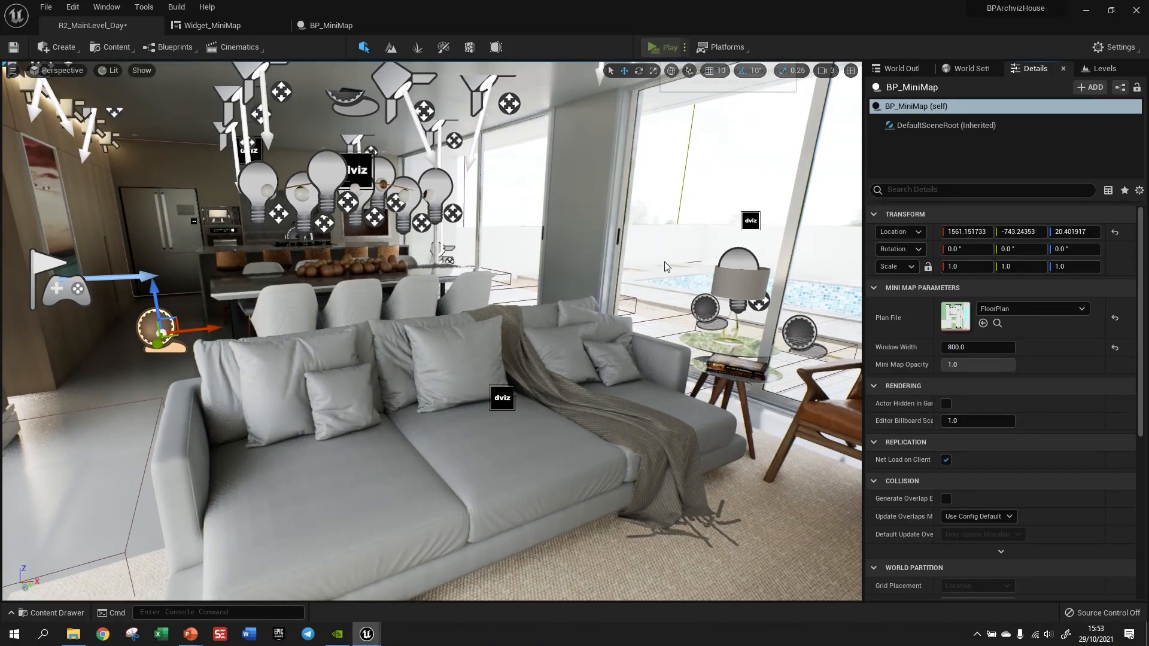
Test the resized, fully opaque minimap in a play preview of the level, then stop the preview.
key(alt+p)
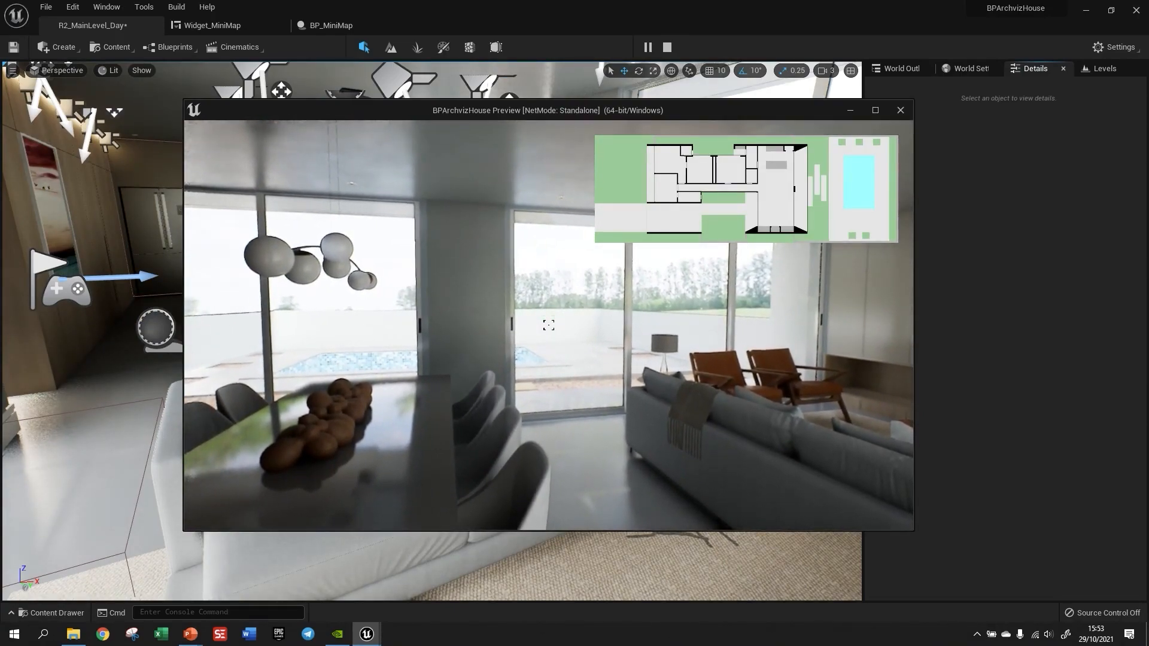
key(Escape)
Set the BP_MiniMap actor's Window Width to 1200 and save the level.
click(971, 348)
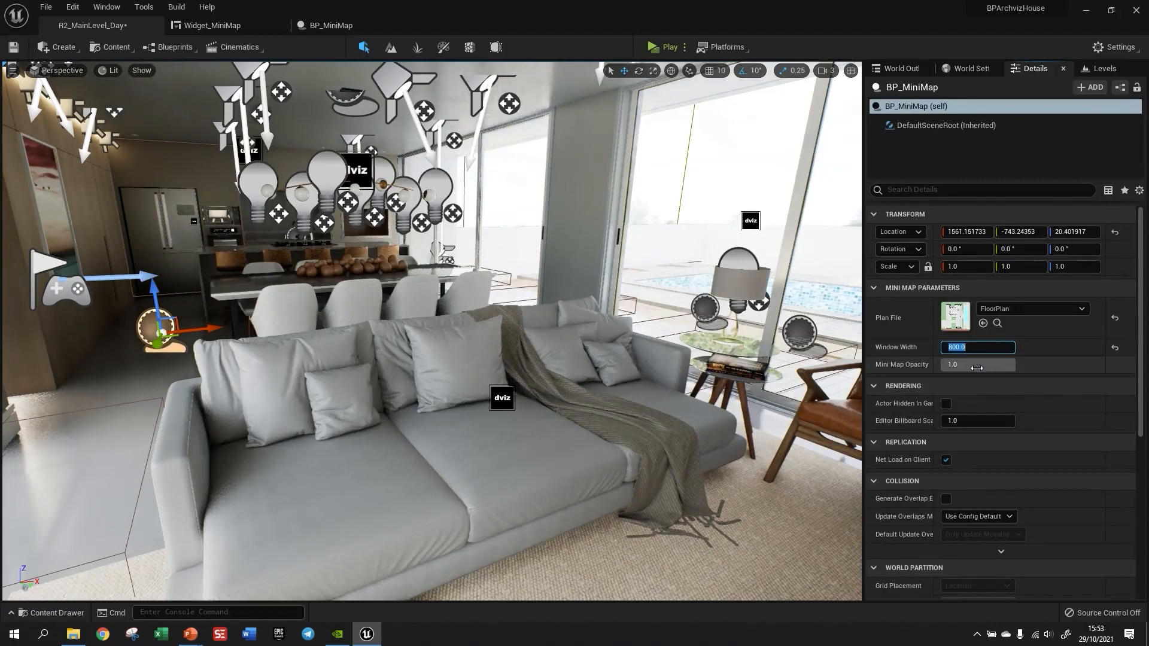
key(Return)
key(ctrl+s)
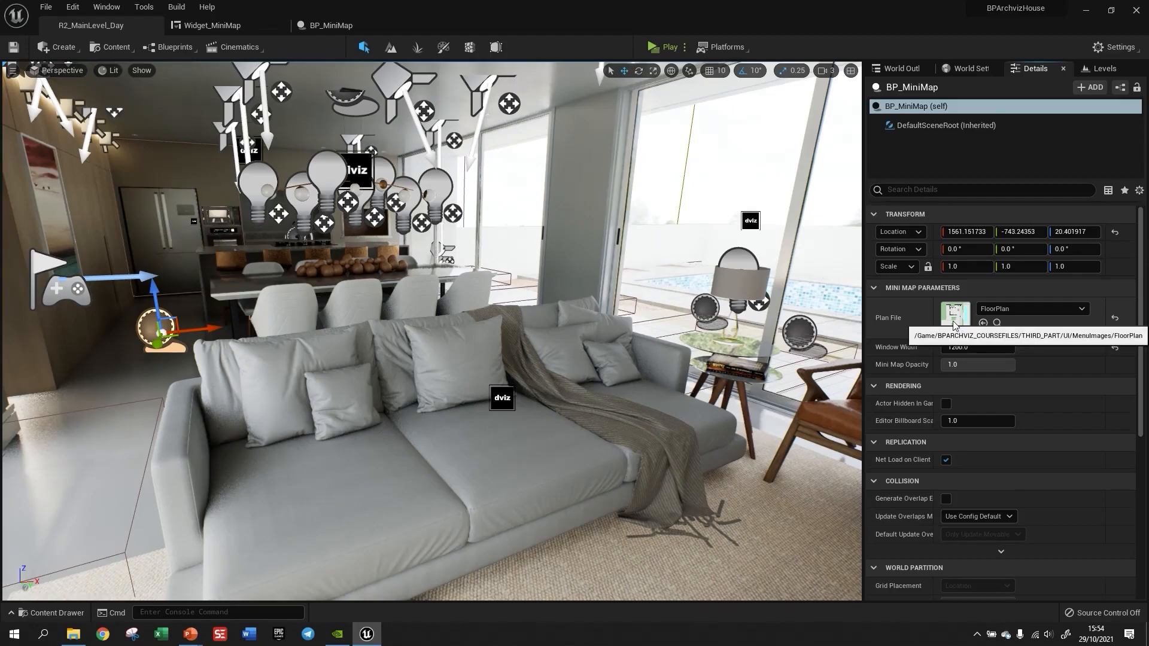
Compile and save Widget_MiniMap, check that BP_MiniMap is compiled, and return to R2_MainLevel_Day.
click(221, 26)
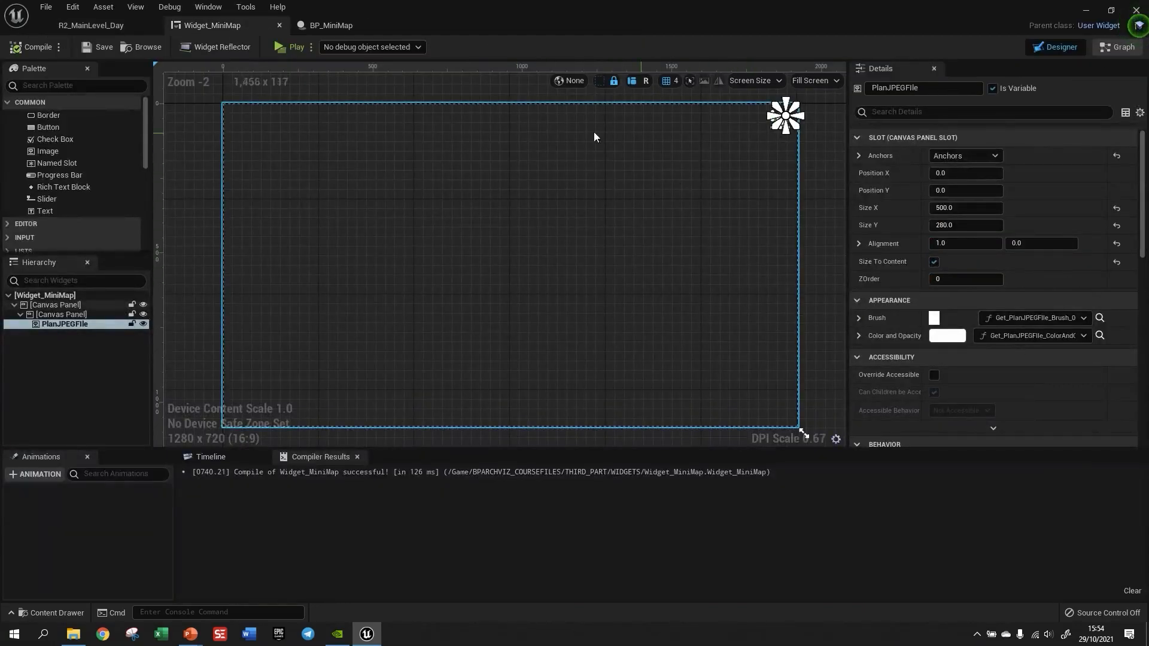
click(32, 48)
click(101, 47)
click(317, 27)
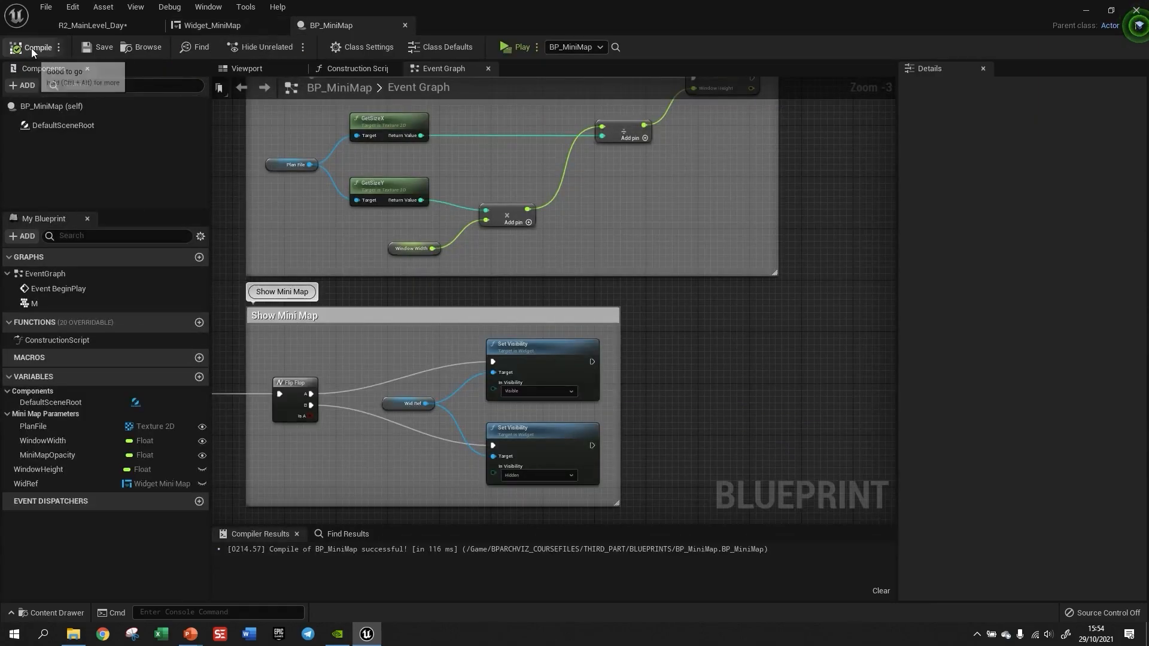
click(98, 25)
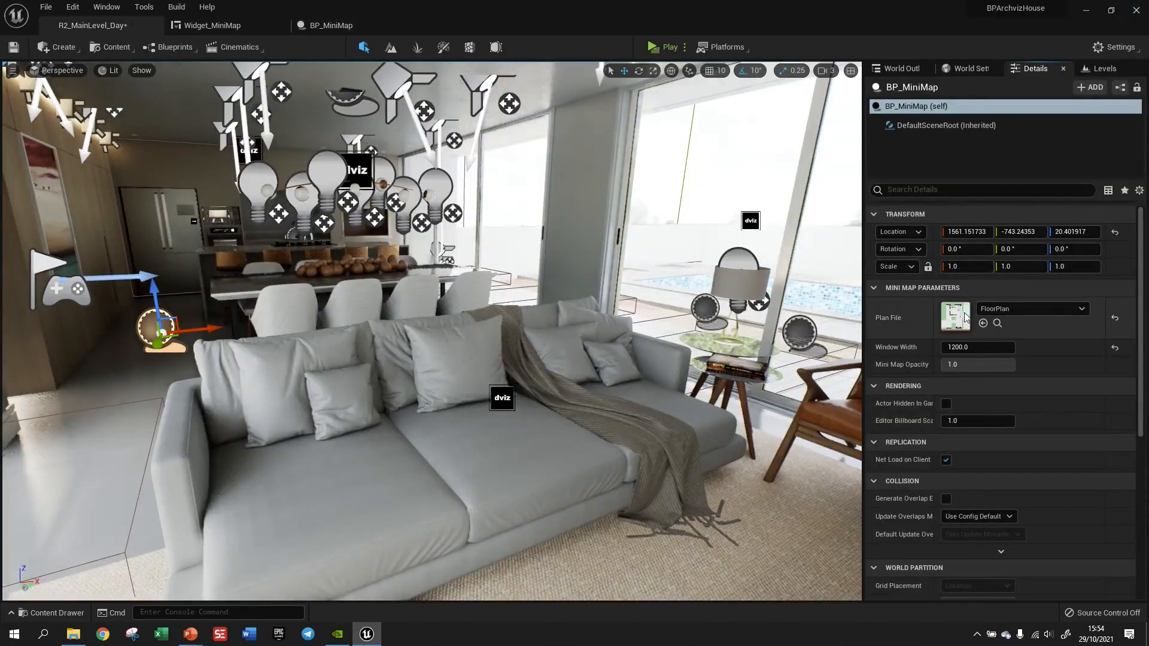